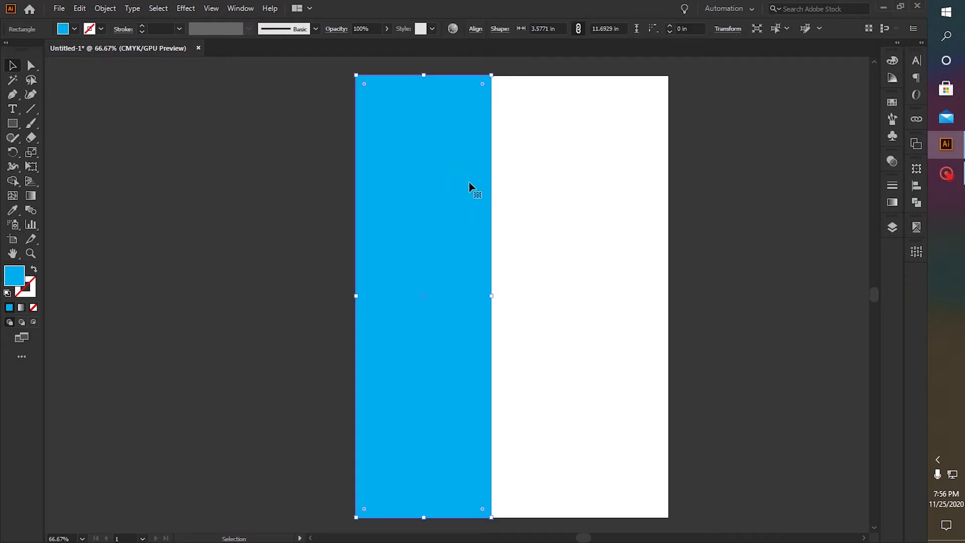
- Duplicate the tall blue rectangle in place and shift one copy horizontally to the right so it extends past the other
{"action": "key", "text": "ctrl+c"}
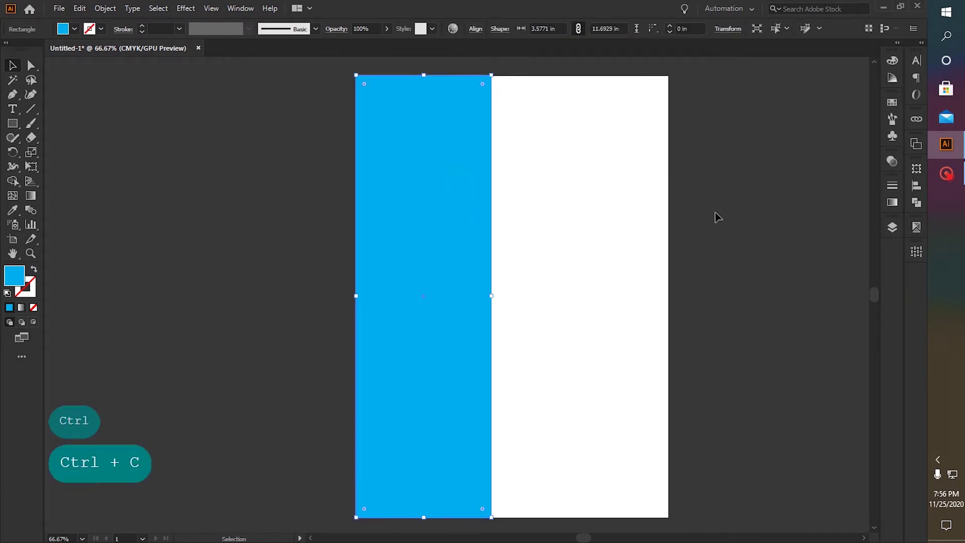
{"action": "key", "text": "ctrl+b"}
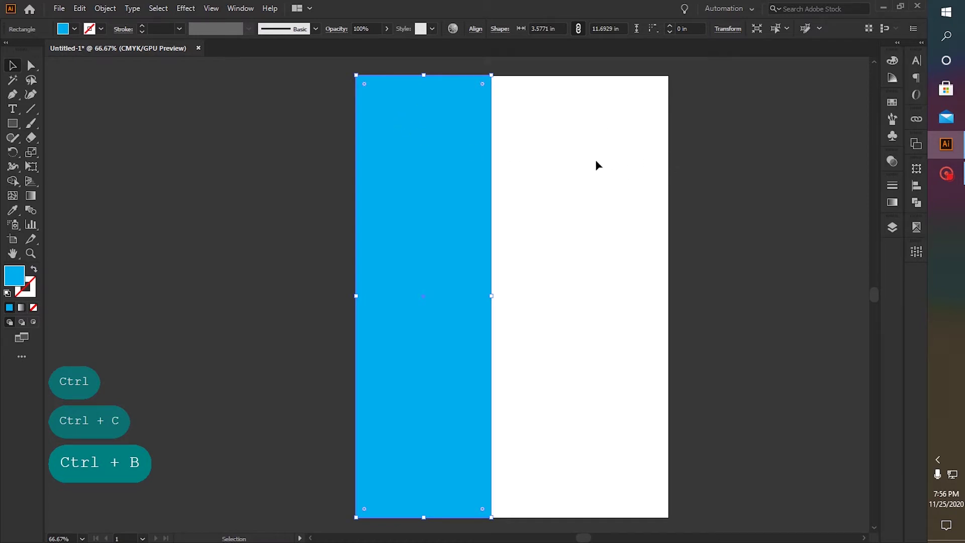
{"action": "key", "text": "Right"}
{"action": "key", "text": "Right"}
{"action": "key", "text": "Right"}
{"action": "key", "text": "Right"}
{"action": "key", "text": "Right"}
{"action": "key", "text": "Right"}
{"action": "key", "text": "Right"}
{"action": "key", "text": "Right"}
{"action": "key", "text": "Right"}
{"action": "key", "text": "Right"}
{"action": "key", "text": "Right"}
{"action": "key", "text": "Right"}
{"action": "key", "text": "Right"}
{"action": "key", "text": "Right"}
{"action": "key", "text": "Right"}
{"action": "key", "text": "Right"}
{"action": "key", "text": "Right"}
{"action": "key", "text": "Right"}
{"action": "key", "text": "Right"}
{"action": "key", "text": "Right"}
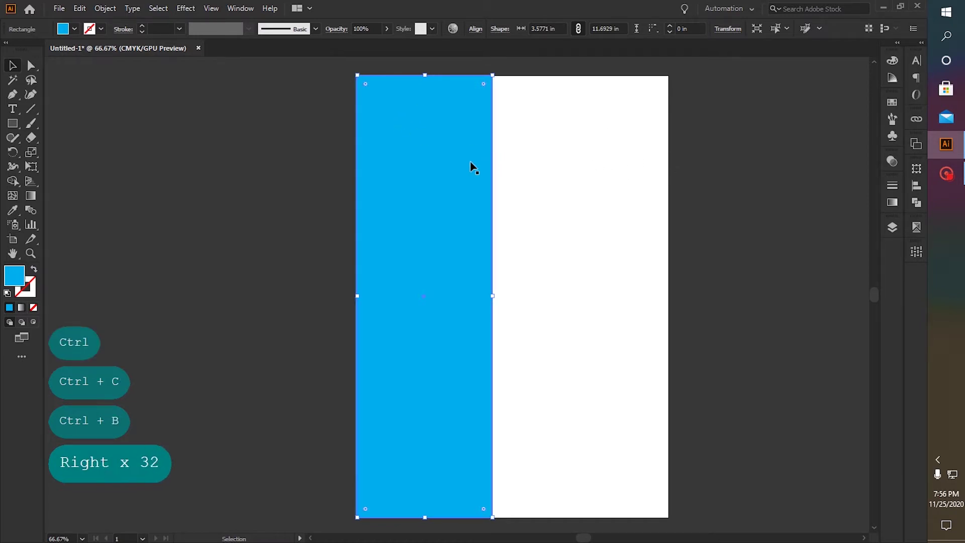
{"action": "key", "text": "Right"}
{"action": "key", "text": "Right"}
{"action": "key", "text": "Right"}
{"action": "key", "text": "Right"}
{"action": "key", "text": "Right"}
{"action": "key", "text": "Right"}
{"action": "key", "text": "Right"}
{"action": "key", "text": "Right"}
{"action": "key", "text": "Right"}
{"action": "key", "text": "Right"}
{"action": "key", "text": "Right"}
{"action": "left_click_drag", "start_coordinate": [453, 162], "coordinate": [478, 165]}
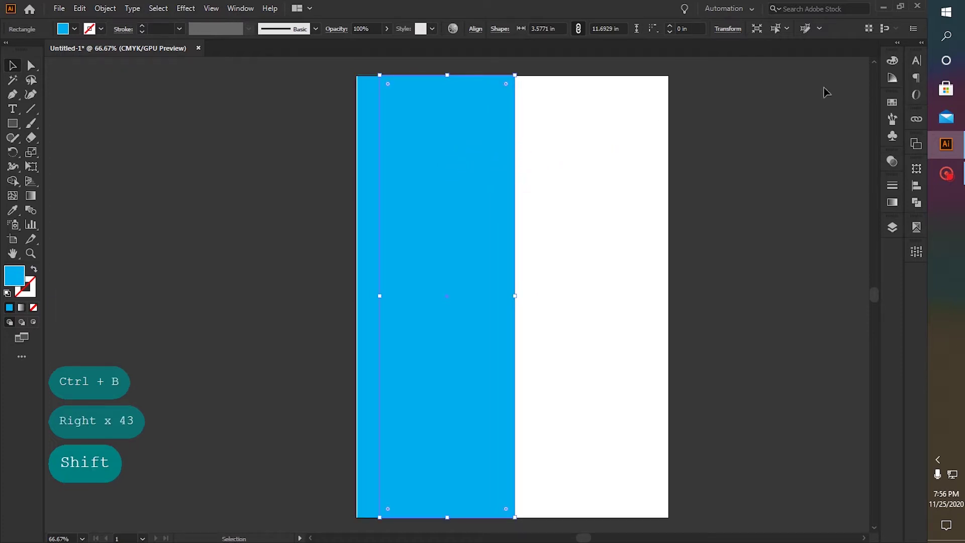
- Recolour the shifted rectangle grey with C 3 and K 47, and send it behind the blue rectangle
{"action": "left_click", "coordinate": [891, 62]}
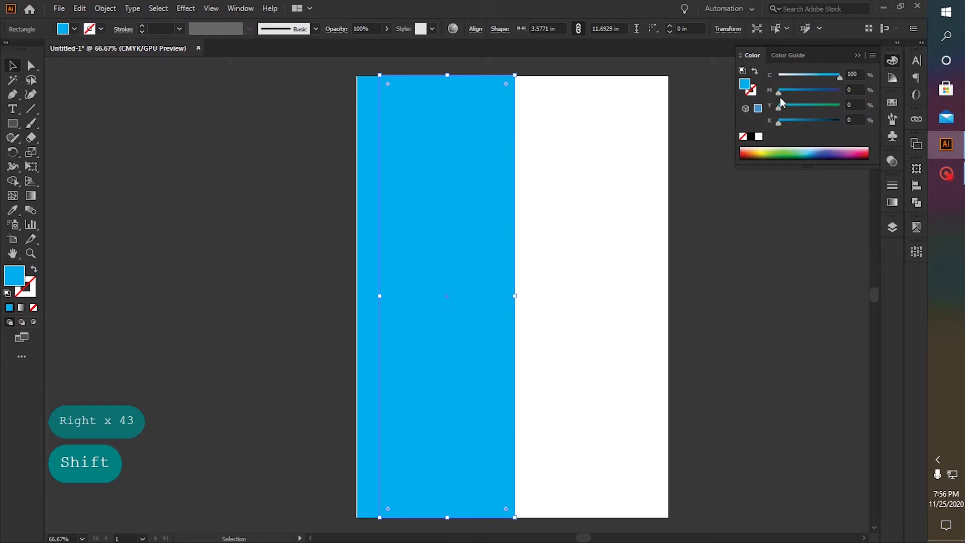
{"action": "left_click_drag", "start_coordinate": [797, 75], "coordinate": [780, 75]}
{"action": "left_click", "coordinate": [806, 121]}
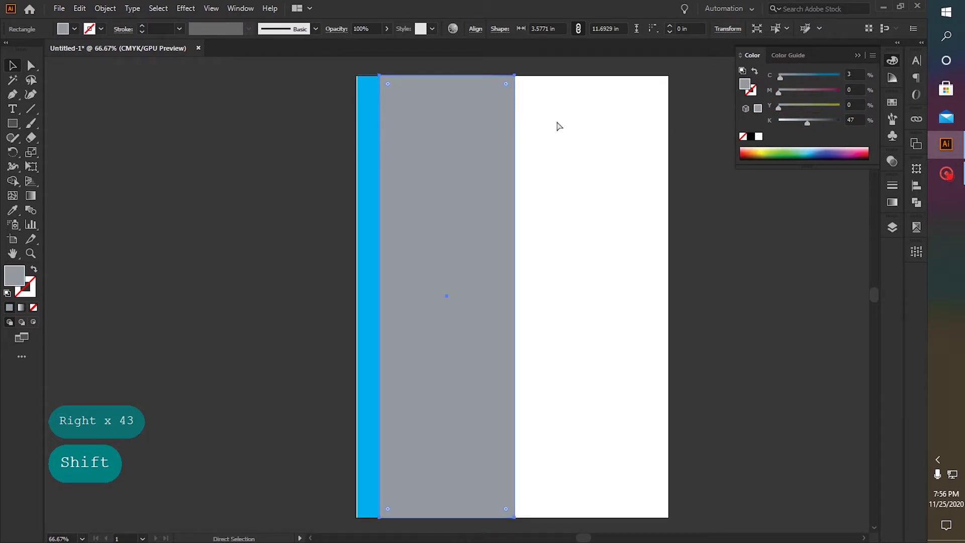
{"action": "key", "text": "ctrl+bracketleft"}
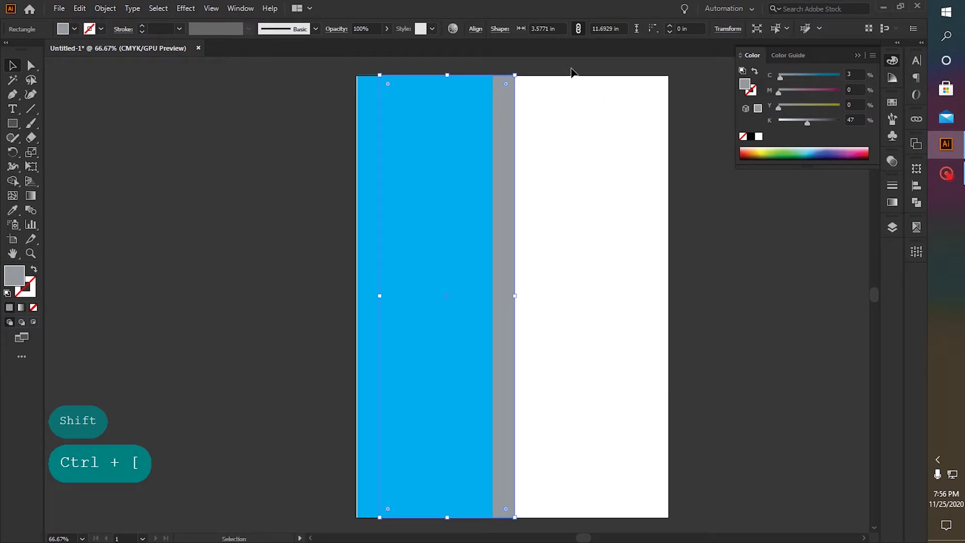
{"action": "left_click", "coordinate": [570, 70]}
{"action": "left_click", "coordinate": [712, 138]}
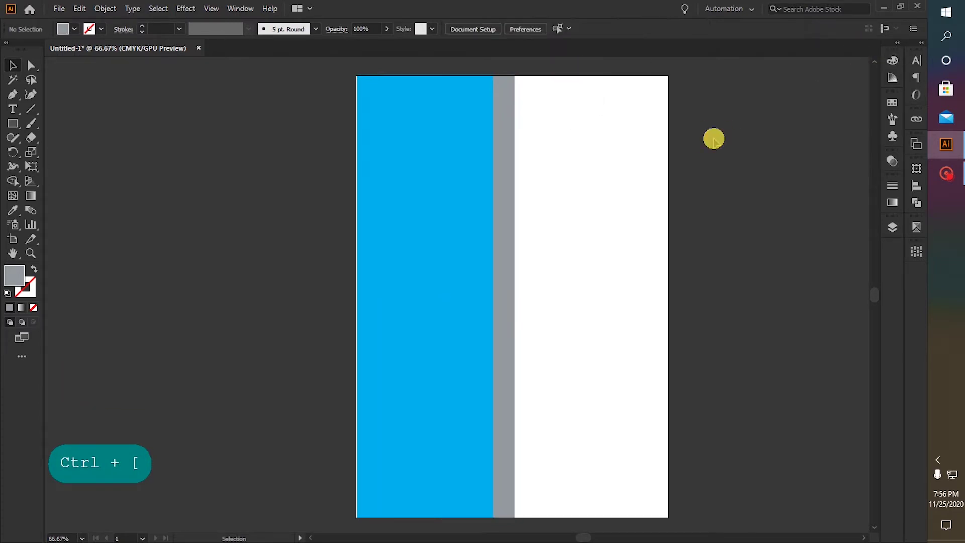
- Draw a closed banner with a slanted right end across the stripes near the page top, about 5.33 in wide and 1.37 in high, using the Pen tool
{"action": "scroll", "coordinate": [669, 298], "scroll_direction": "down", "scroll_amount": 2}
{"action": "scroll", "coordinate": [774, 285], "scroll_direction": "up", "scroll_amount": 3}
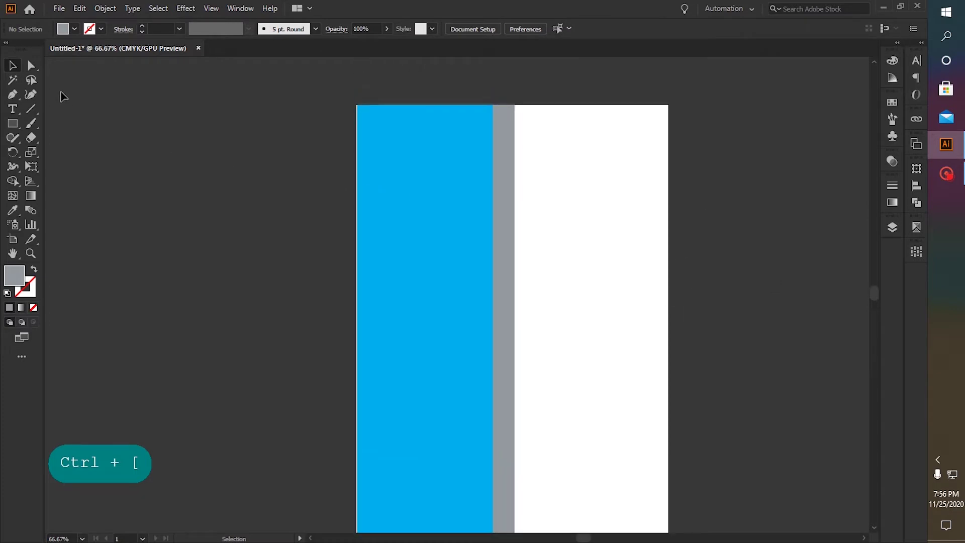
{"action": "left_click", "coordinate": [10, 95]}
{"action": "scroll", "coordinate": [405, 194], "scroll_direction": "up", "scroll_amount": 1}
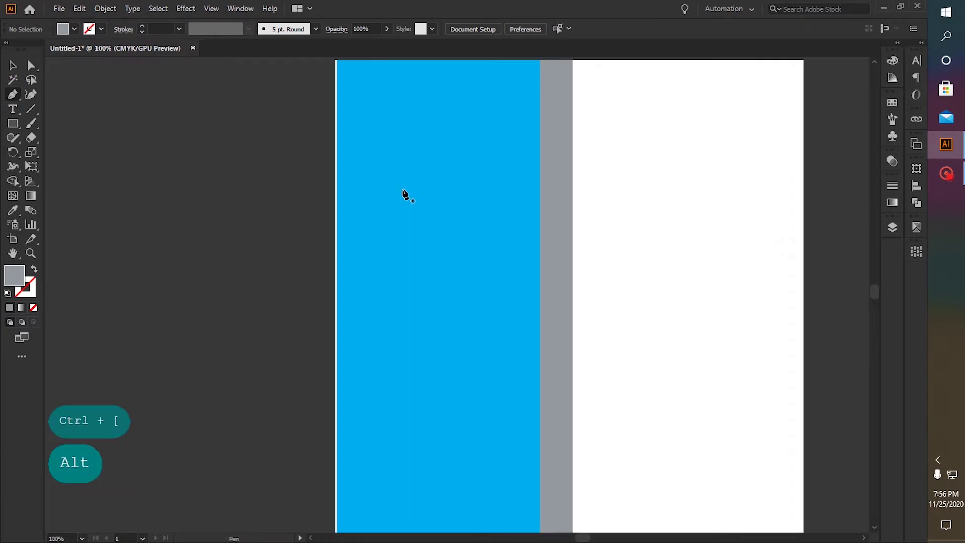
{"action": "scroll", "coordinate": [638, 186], "scroll_direction": "up", "scroll_amount": 2}
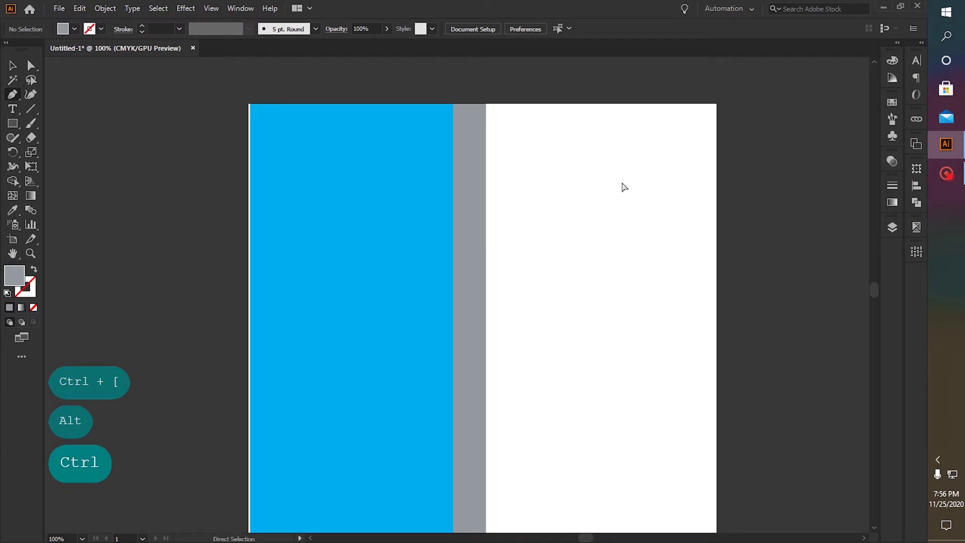
{"action": "scroll", "coordinate": [622, 188], "scroll_direction": "right", "scroll_amount": 2}
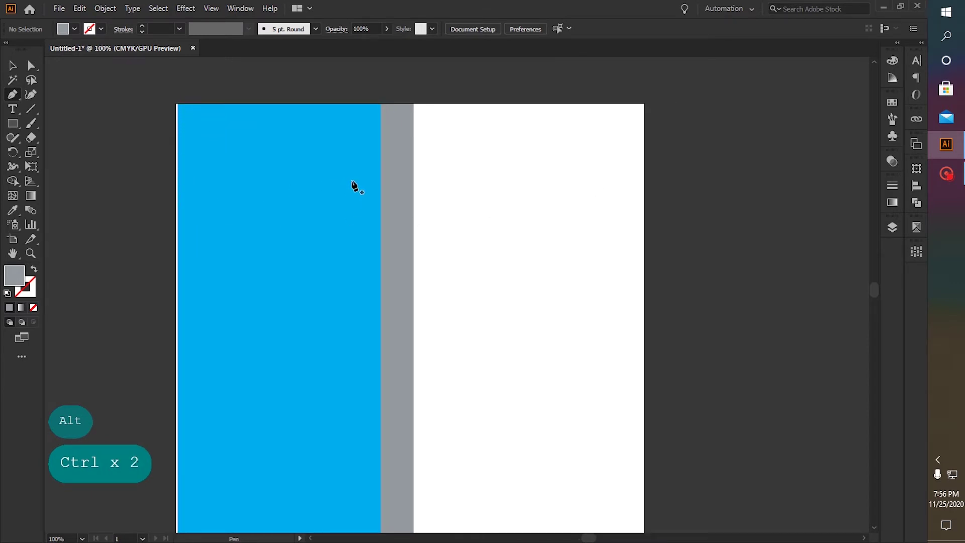
{"action": "key", "text": "ctrl+z"}
{"action": "left_click", "coordinate": [177, 135]}
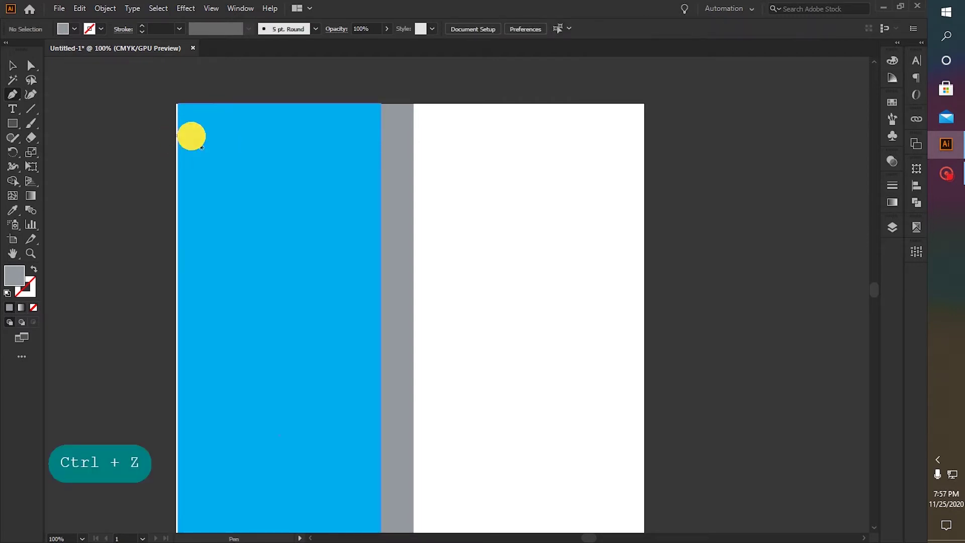
{"action": "left_click", "coordinate": [402, 135]}
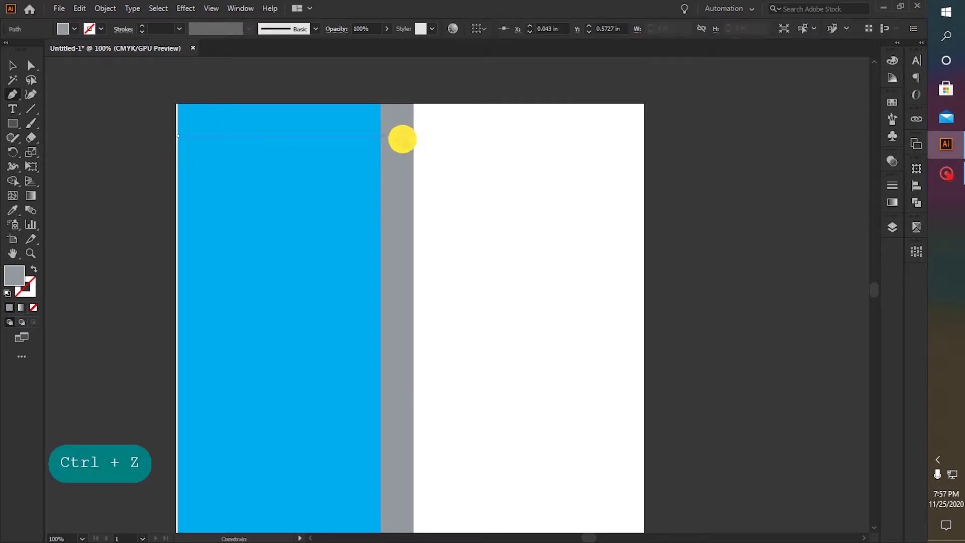
{"action": "left_click", "coordinate": [477, 217]}
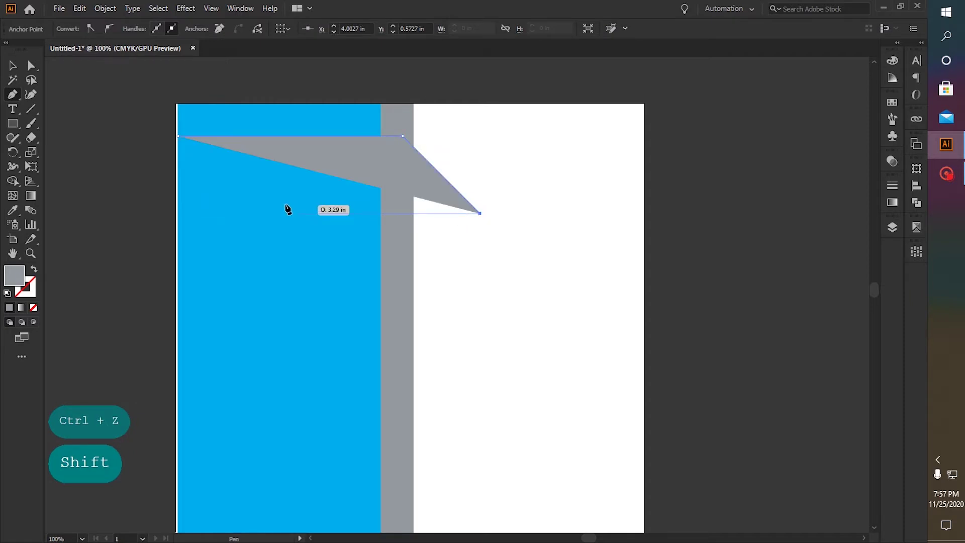
{"action": "left_click", "coordinate": [178, 213]}
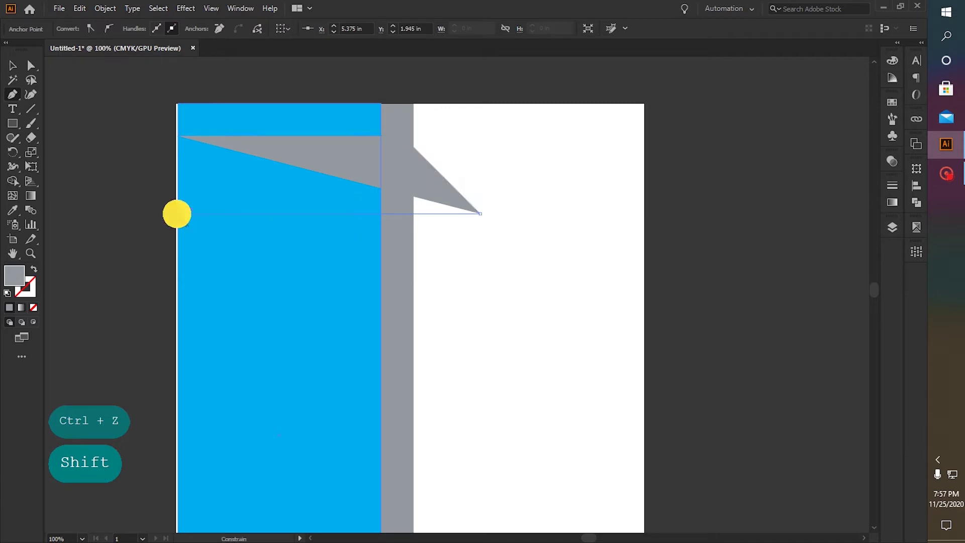
{"action": "left_click", "coordinate": [179, 136]}
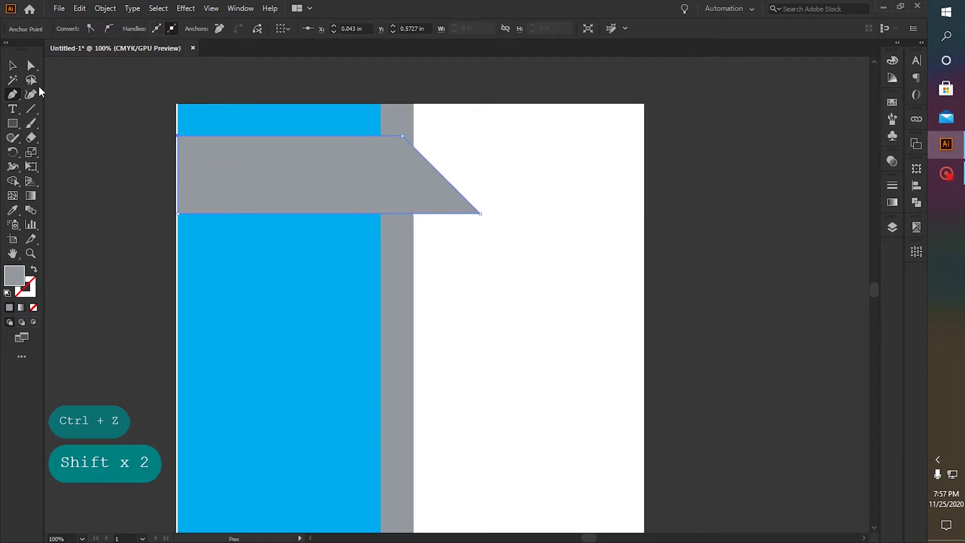
- Darken the banner's grey fill by setting K to 70%, and deselect it
{"action": "left_click", "coordinate": [13, 65]}
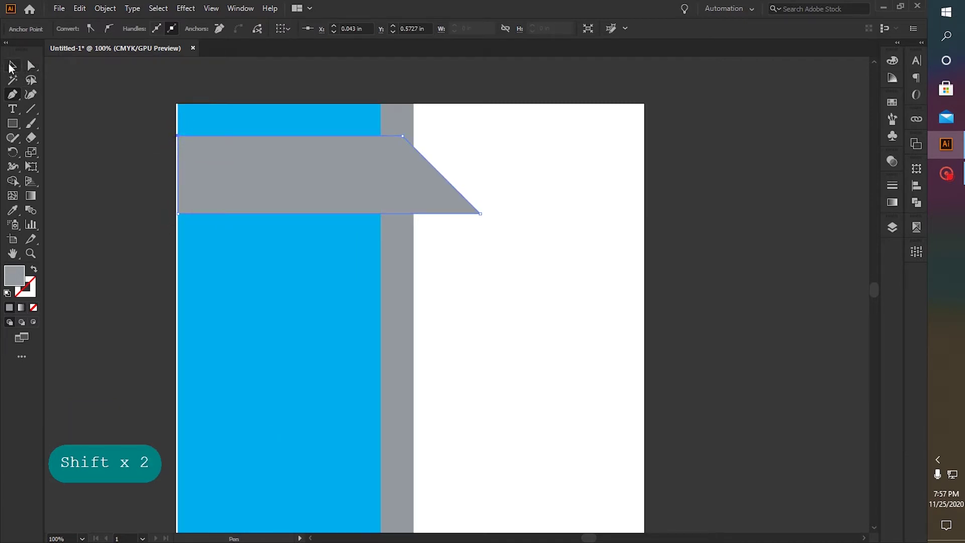
{"action": "left_click", "coordinate": [888, 61]}
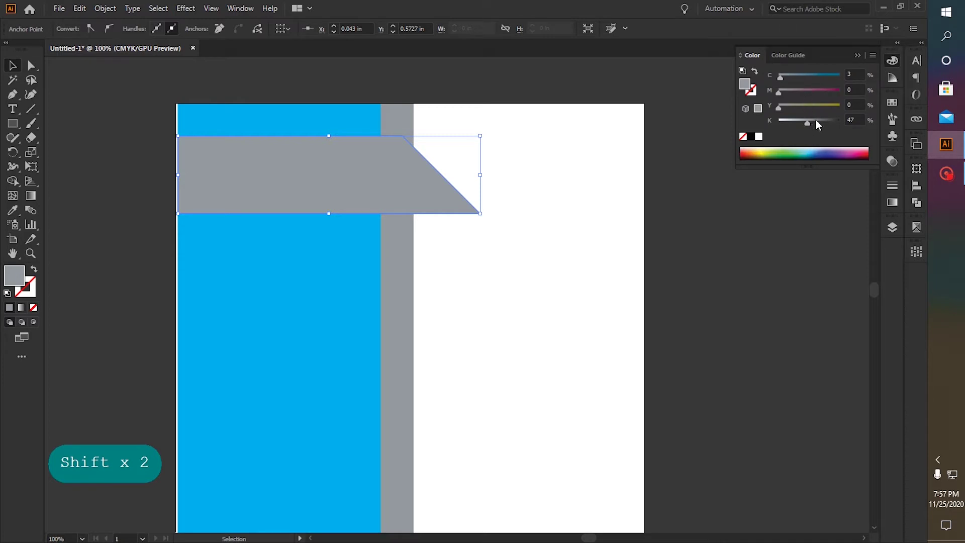
{"action": "left_click_drag", "start_coordinate": [815, 121], "coordinate": [821, 122]}
{"action": "left_click", "coordinate": [718, 135]}
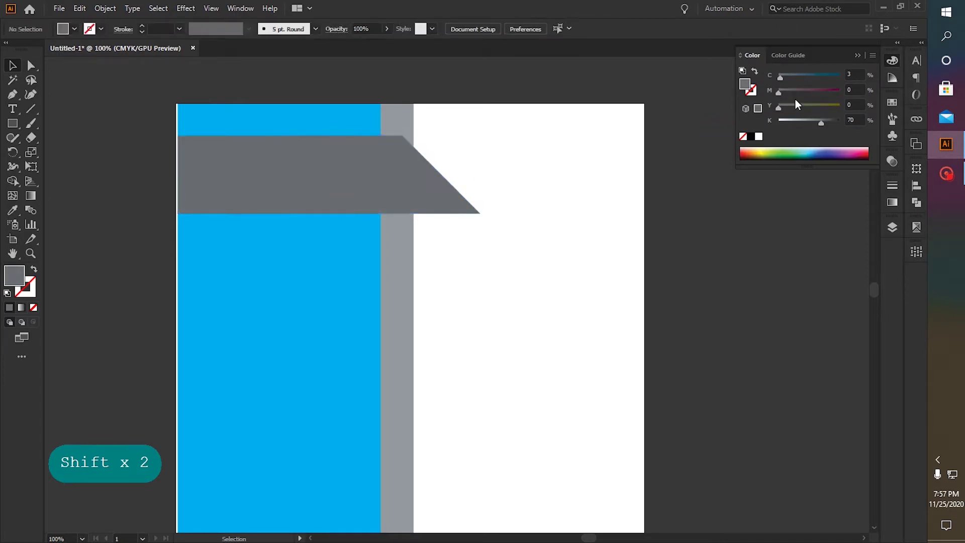
{"action": "left_click", "coordinate": [857, 56]}
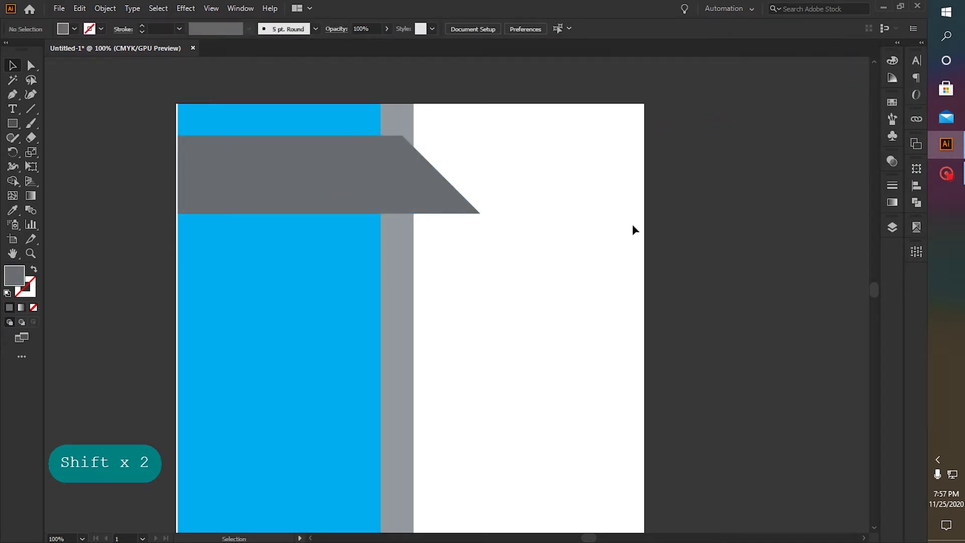
- Copy the dark grey banner and paste the duplicate directly behind it
{"action": "left_click", "coordinate": [357, 172]}
{"action": "key", "text": "a"}
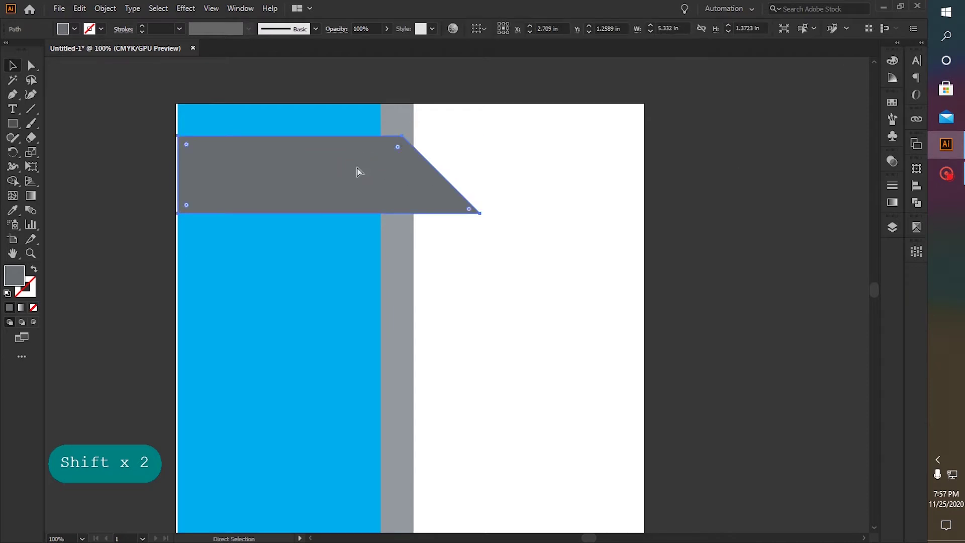
{"action": "key", "text": "ctrl+c"}
{"action": "key", "text": "ctrl+b"}
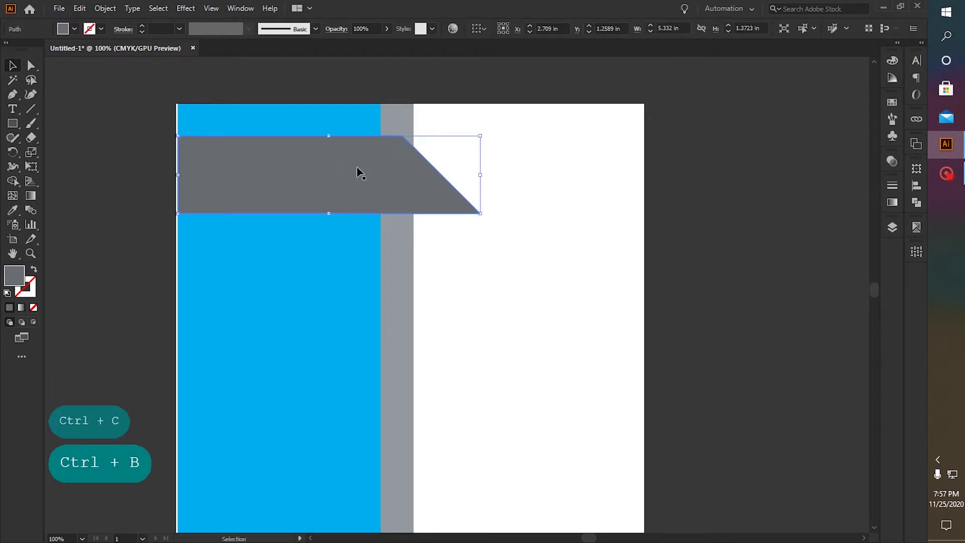
{"action": "left_click_drag", "start_coordinate": [361, 172], "coordinate": [381, 169]}
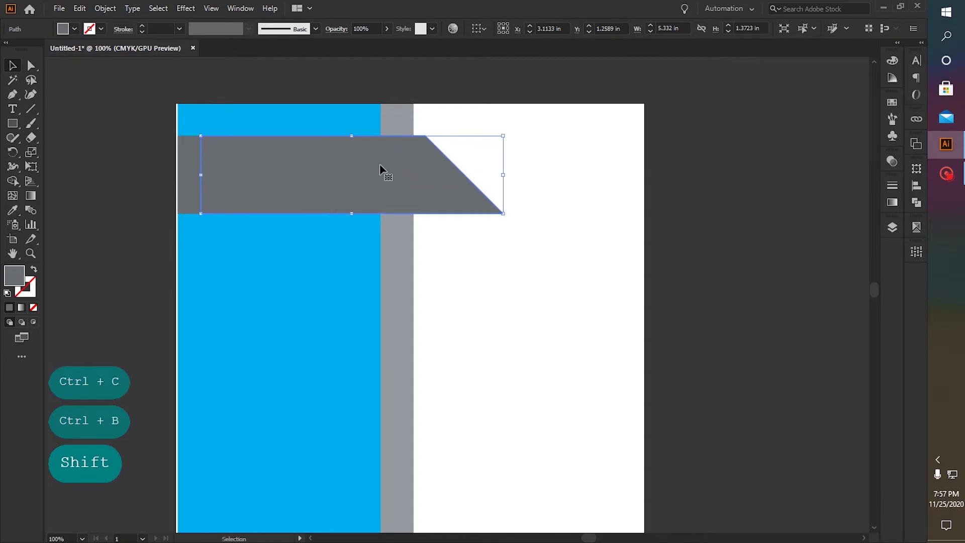
{"action": "left_click", "coordinate": [12, 210]}
{"action": "left_click", "coordinate": [294, 123]}
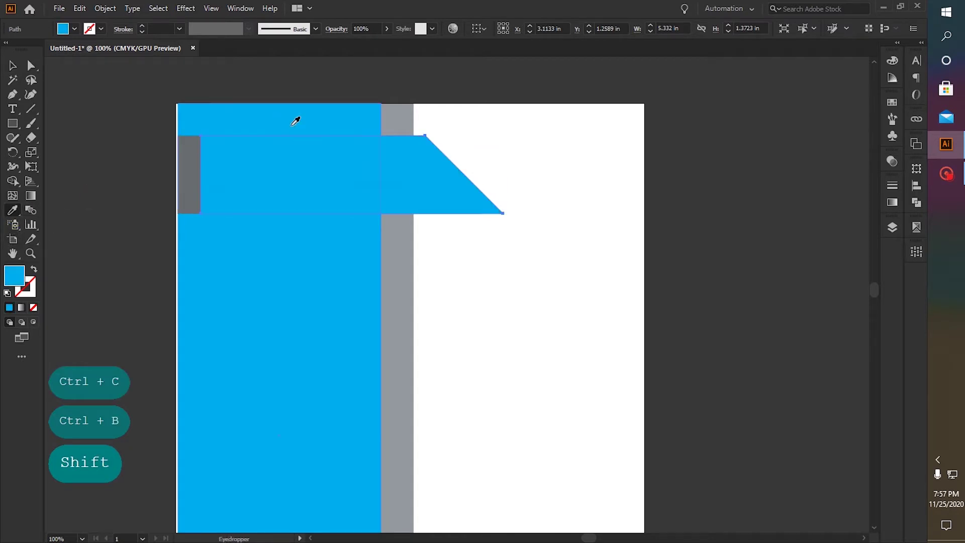
{"action": "key", "text": "ctrl+z"}
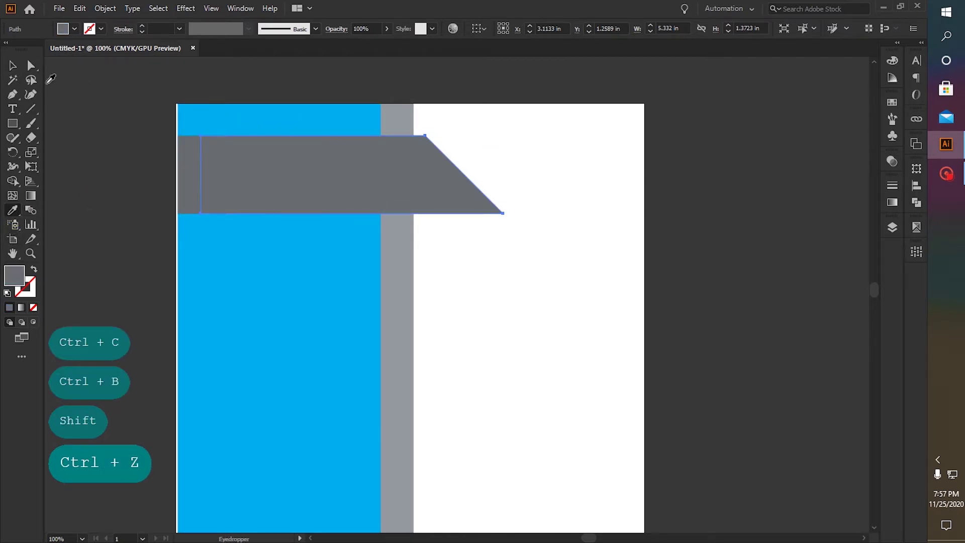
{"action": "left_click", "coordinate": [13, 65]}
{"action": "key", "text": "ctrl+z"}
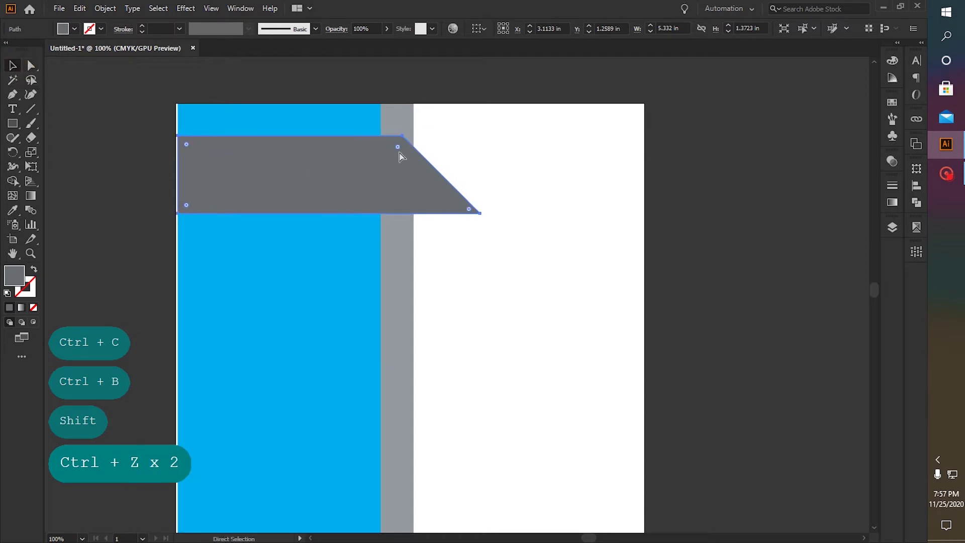
{"action": "left_click", "coordinate": [679, 149]}
{"action": "left_click_drag", "start_coordinate": [409, 181], "coordinate": [478, 185]}
{"action": "key", "text": "ctrl+z"}
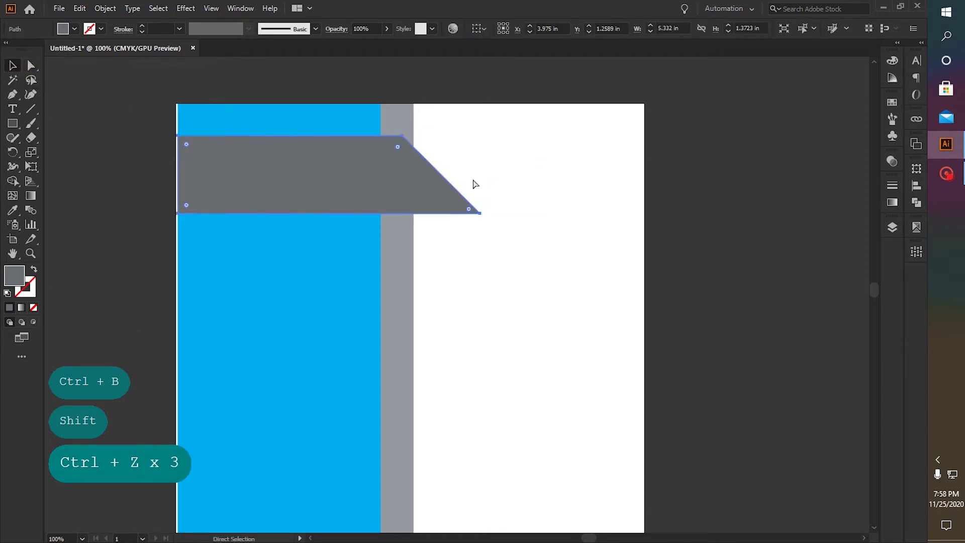
- Lock the front banner, then shift the copy behind it slightly right and sample the large rectangle's blue as its fill
{"action": "key", "text": "ctrl+2"}
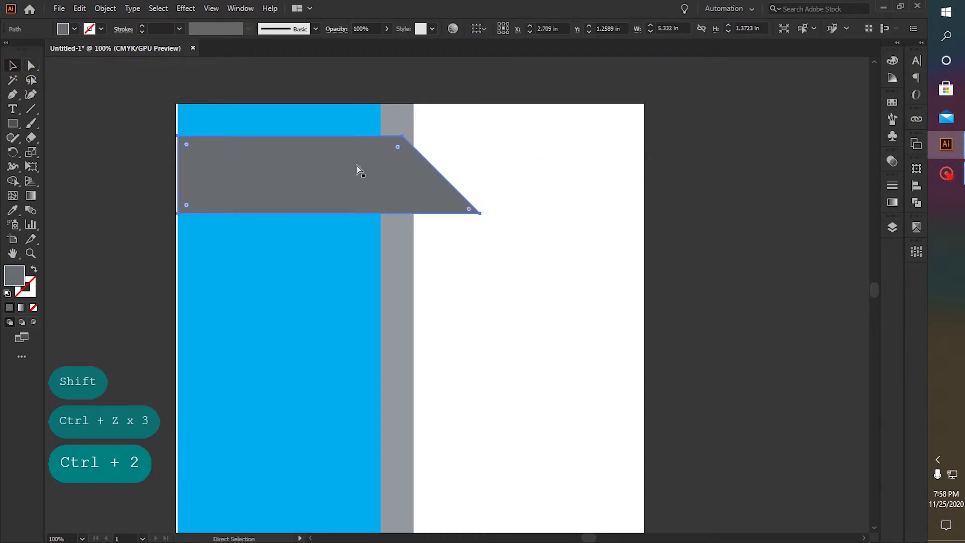
{"action": "left_click_drag", "start_coordinate": [328, 175], "coordinate": [356, 175]}
{"action": "key", "text": "i"}
{"action": "left_click", "coordinate": [181, 254]}
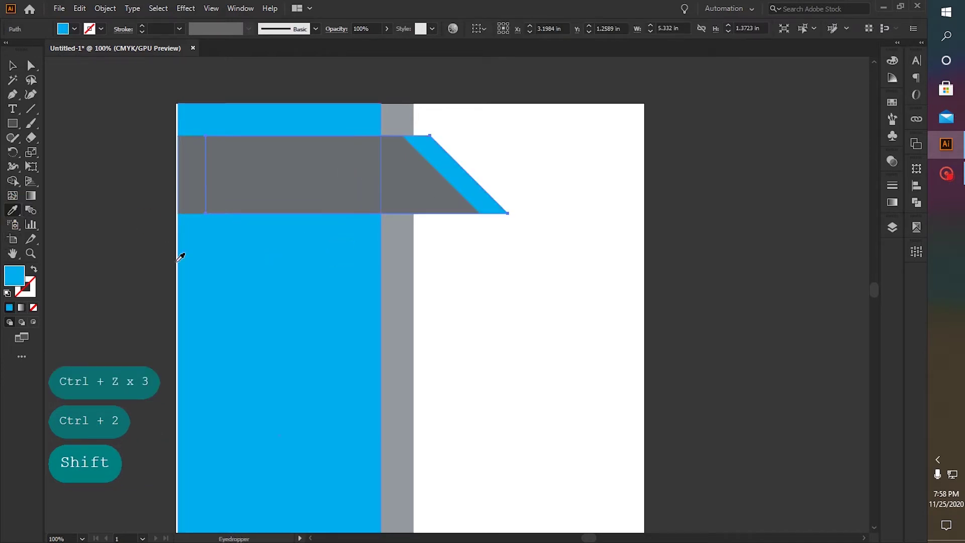
{"action": "left_click", "coordinate": [11, 62]}
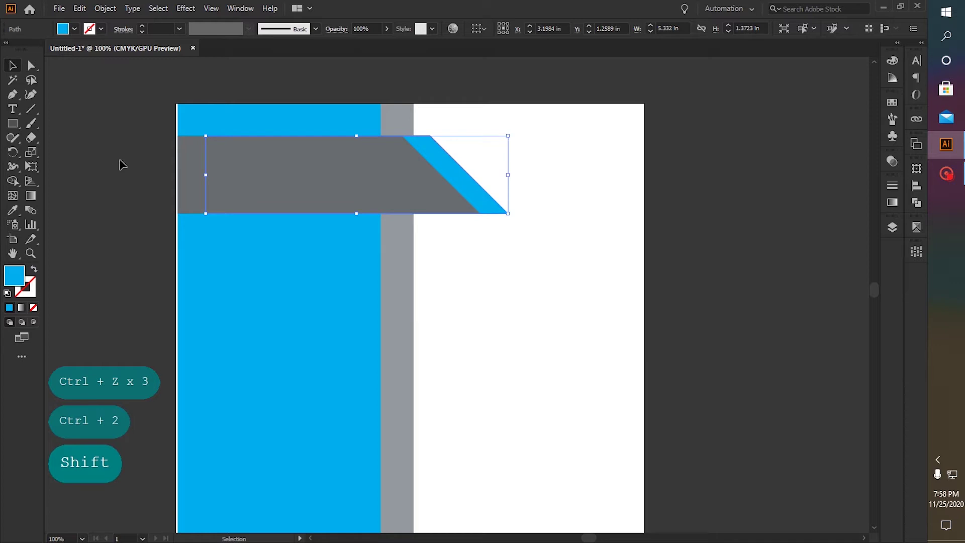
{"action": "left_click", "coordinate": [121, 165]}
- Paste a copy of the blue banner behind it and shift one copy horizontally right to extend the blue slanted edge
{"action": "left_click", "coordinate": [361, 180]}
{"action": "key", "text": "ctrl+c"}
{"action": "key", "text": "ctrl+b"}
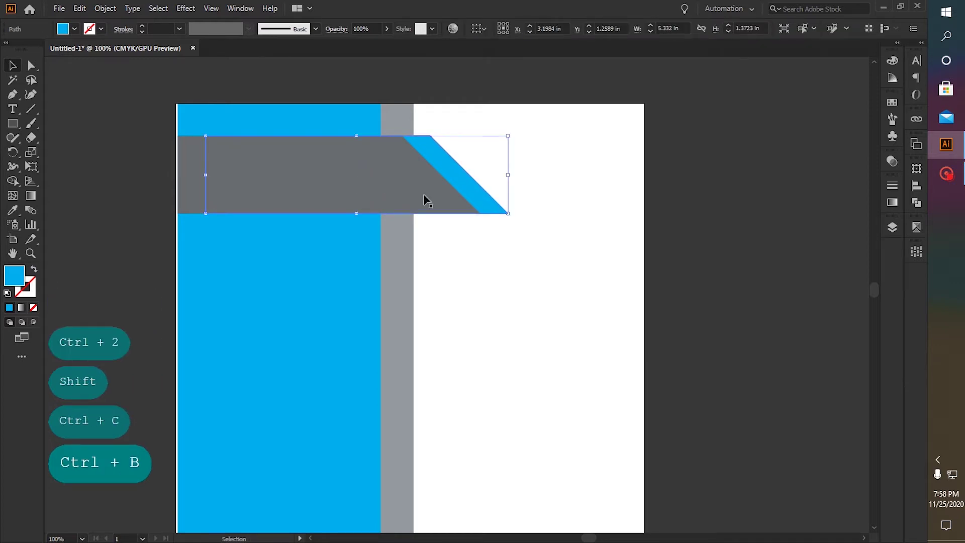
{"action": "key", "text": "Right"}
{"action": "key", "text": "Right"}
{"action": "key", "text": "Right"}
{"action": "key", "text": "Right"}
{"action": "key", "text": "Right"}
{"action": "key", "text": "Right"}
{"action": "key", "text": "Right"}
{"action": "key", "text": "Right"}
{"action": "key", "text": "Right"}
{"action": "key", "text": "Right"}
{"action": "key", "text": "Right"}
{"action": "key", "text": "Right"}
{"action": "key", "text": "Right"}
{"action": "key", "text": "Right"}
{"action": "key", "text": "Right"}
{"action": "key", "text": "Right"}
{"action": "key", "text": "Right"}
{"action": "key", "text": "Right"}
{"action": "key", "text": "Right"}
{"action": "key", "text": "Right"}
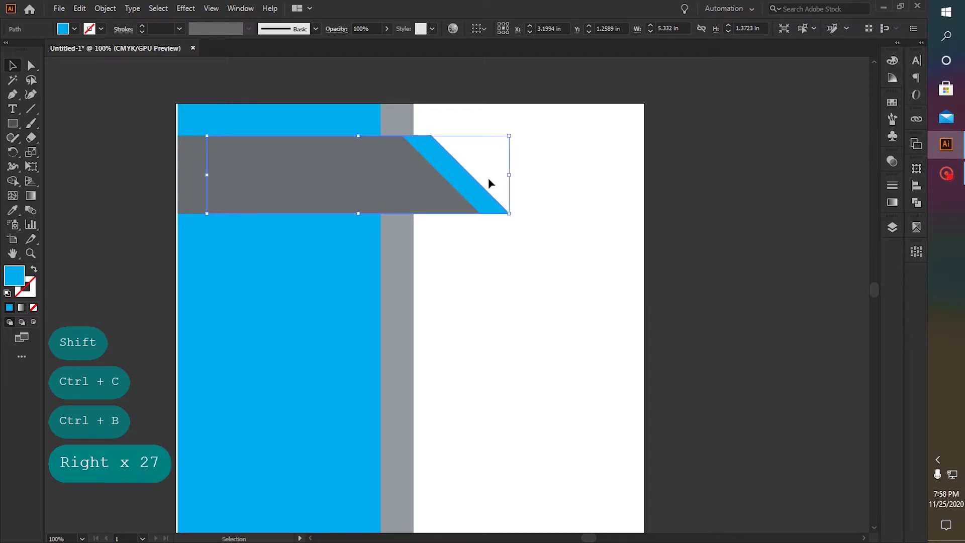
{"action": "key", "text": "Right"}
{"action": "key", "text": "Right"}
{"action": "key", "text": "Right"}
{"action": "key", "text": "Right"}
{"action": "key", "text": "Right"}
{"action": "key", "text": "Right"}
{"action": "key", "text": "Right"}
{"action": "key", "text": "Right"}
{"action": "key", "text": "Right"}
{"action": "key", "text": "Right"}
{"action": "key", "text": "Right"}
{"action": "key", "text": "Right"}
{"action": "key", "text": "Right"}
{"action": "key", "text": "Right"}
{"action": "key", "text": "Right"}
{"action": "key", "text": "Right"}
{"action": "key", "text": "Right"}
{"action": "key", "text": "Right"}
{"action": "key", "text": "Right"}
{"action": "key", "text": "Right"}
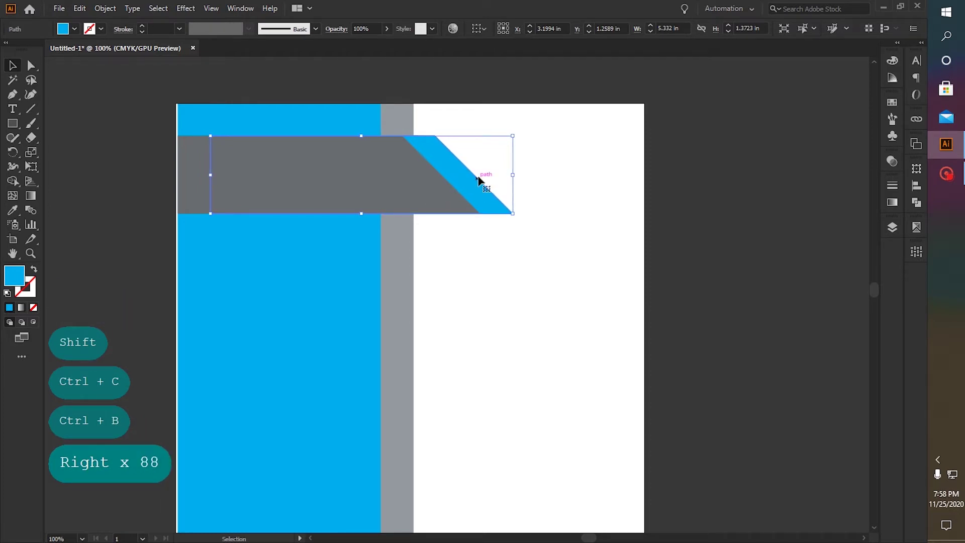
{"action": "key", "text": "Right"}
{"action": "key", "text": "Right"}
{"action": "key", "text": "Right"}
{"action": "key", "text": "Right"}
{"action": "key", "text": "Right"}
{"action": "key", "text": "Right"}
{"action": "key", "text": "Right"}
{"action": "key", "text": "Right"}
{"action": "key", "text": "Right"}
{"action": "key", "text": "Right"}
{"action": "key", "text": "Right"}
{"action": "key", "text": "Right"}
{"action": "key", "text": "Right"}
{"action": "key", "text": "Right"}
{"action": "key", "text": "Right"}
{"action": "key", "text": "Right"}
{"action": "key", "text": "Right"}
{"action": "key", "text": "Right"}
{"action": "key", "text": "Right"}
{"action": "key", "text": "Right"}
{"action": "left_click_drag", "start_coordinate": [478, 179], "coordinate": [496, 176]}
{"action": "key", "text": "shift"}
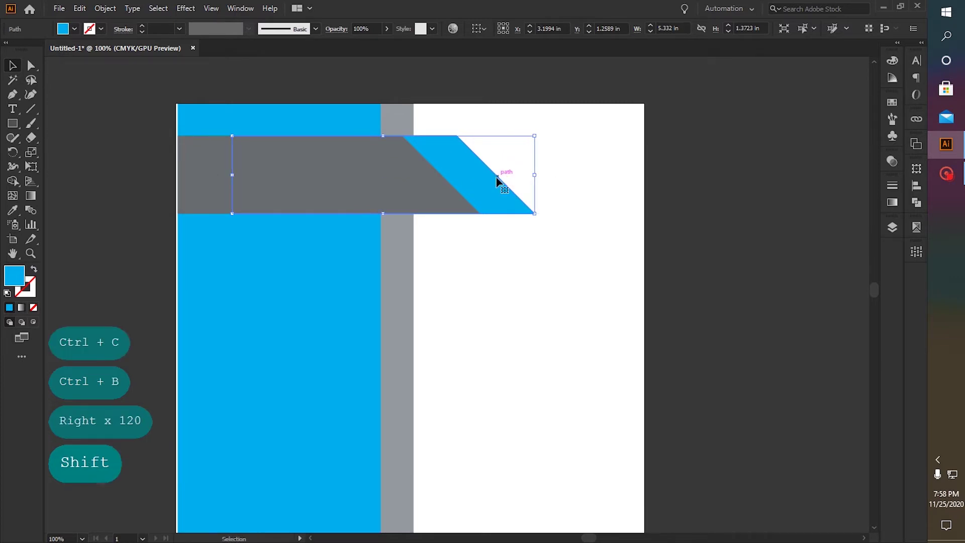
- Fill the rearmost banner copy with the vertical stripe's light grey, shift it farther right and deselect it
{"action": "left_click", "coordinate": [12, 210]}
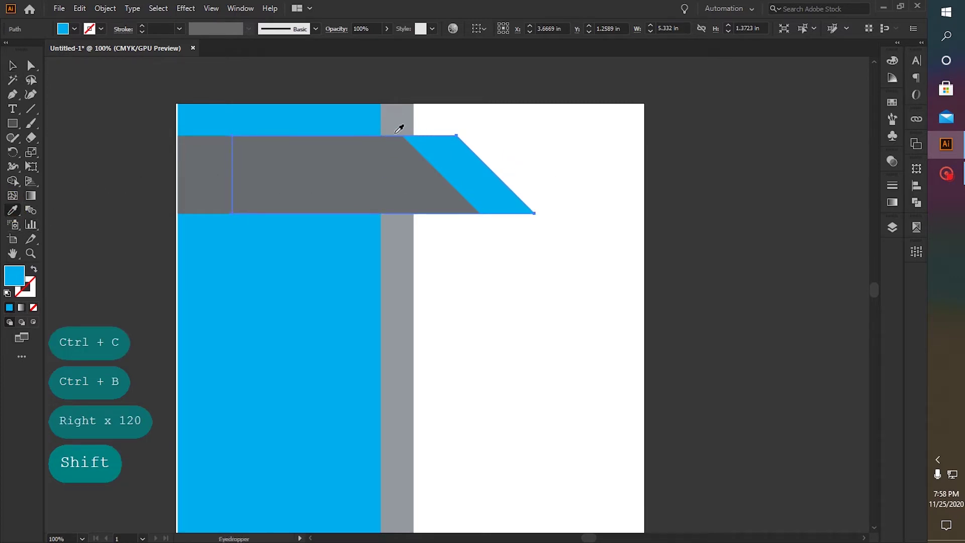
{"action": "left_click", "coordinate": [400, 117]}
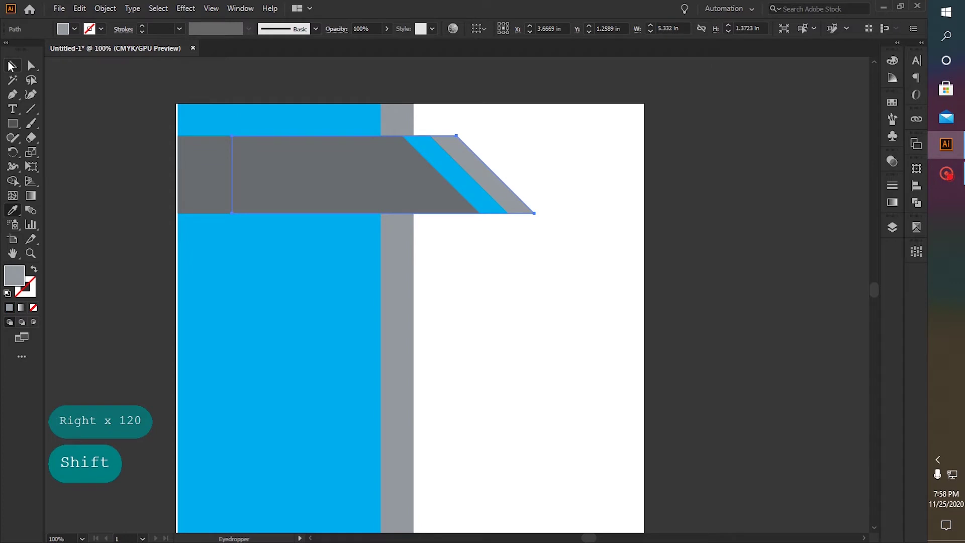
{"action": "left_click", "coordinate": [12, 66]}
{"action": "left_click_drag", "start_coordinate": [496, 186], "coordinate": [512, 168]}
{"action": "left_click", "coordinate": [510, 157]}
{"action": "left_click", "coordinate": [125, 138]}
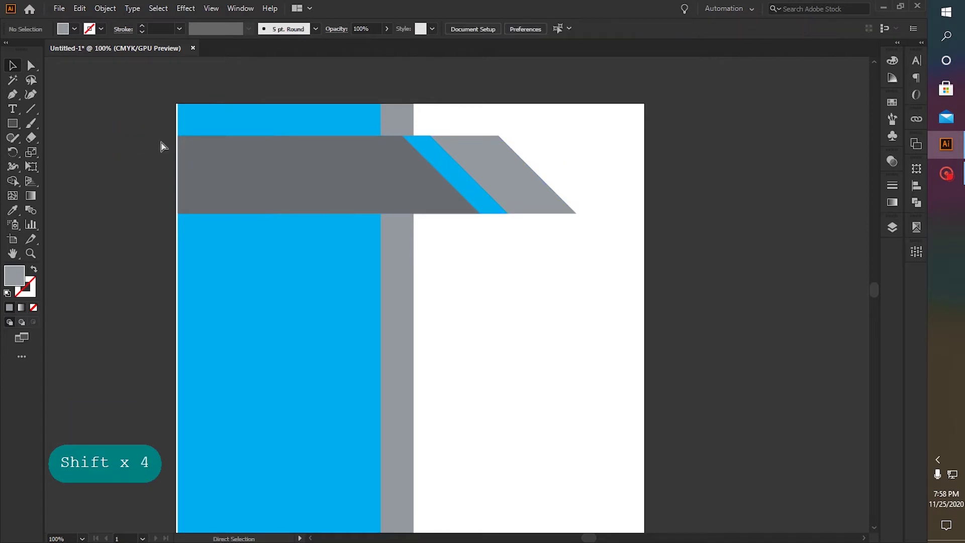
- Unlock all locked objects and clear the selection
{"action": "key", "text": "ctrl+alt+2"}
{"action": "left_click", "coordinate": [122, 145]}
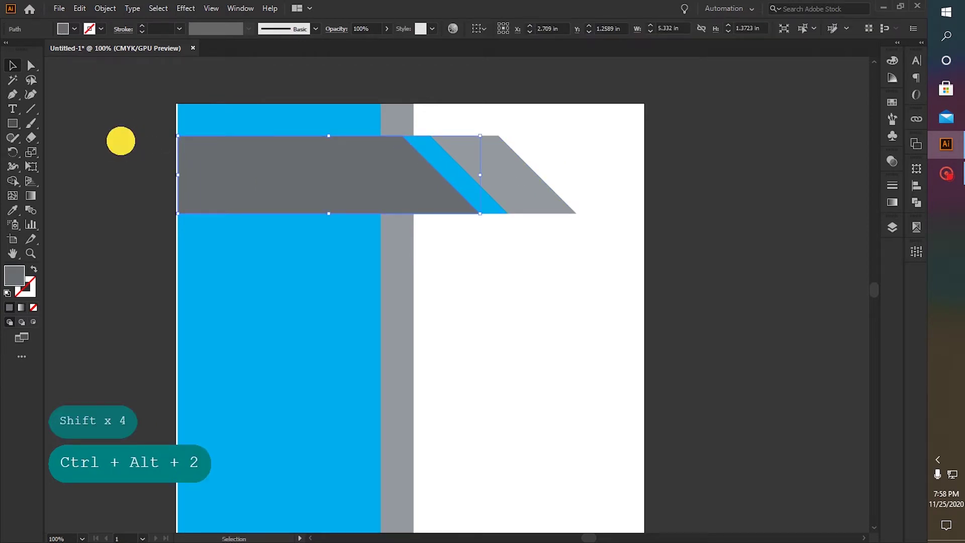
{"action": "left_click", "coordinate": [743, 200]}
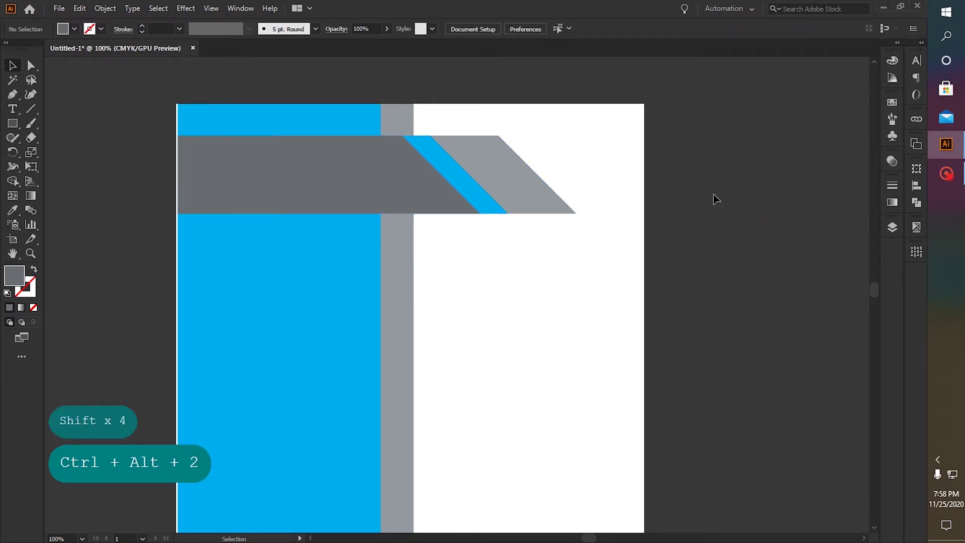
- Group the light grey, blue and dark grey slanted banner shapes, and deselect the group
{"action": "scroll", "coordinate": [686, 183], "scroll_direction": "down", "scroll_amount": 3}
{"action": "scroll", "coordinate": [698, 189], "scroll_direction": "down", "scroll_amount": 2, "text": "alt"}
{"action": "scroll", "coordinate": [696, 196], "scroll_direction": "down", "scroll_amount": 1}
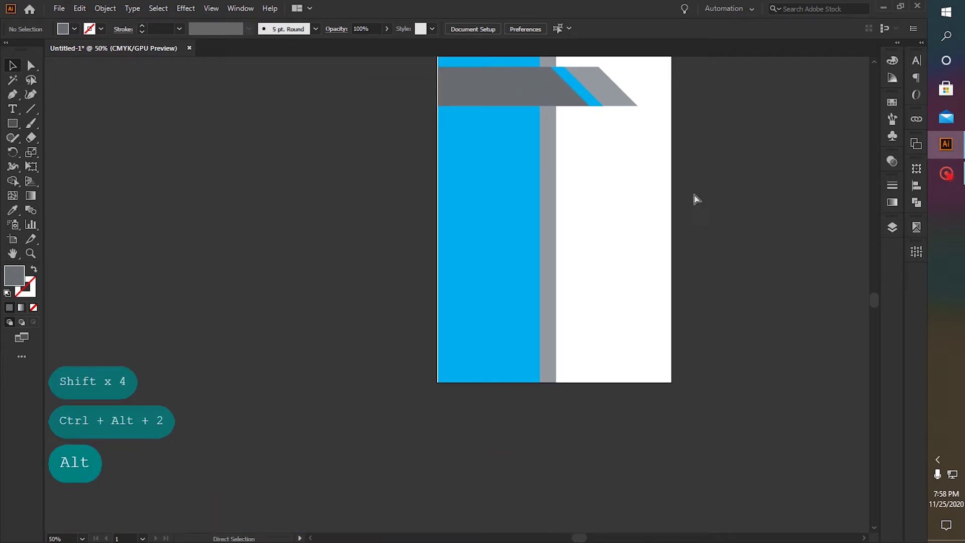
{"action": "scroll", "coordinate": [694, 199], "scroll_direction": "right", "scroll_amount": 3, "text": "ctrl"}
{"action": "scroll", "coordinate": [583, 78], "scroll_direction": "up", "scroll_amount": 2}
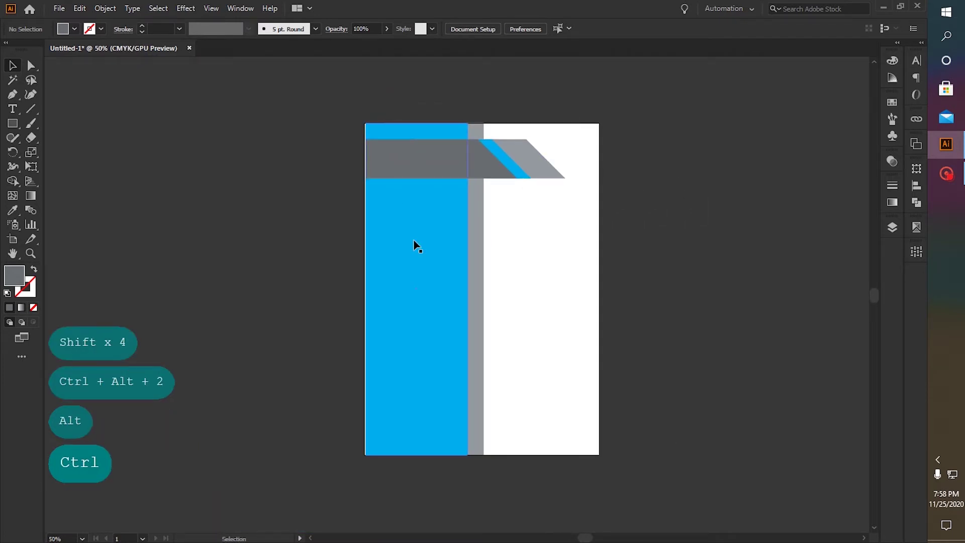
{"action": "scroll", "coordinate": [592, 322], "scroll_direction": "right", "scroll_amount": 1, "text": "ctrl"}
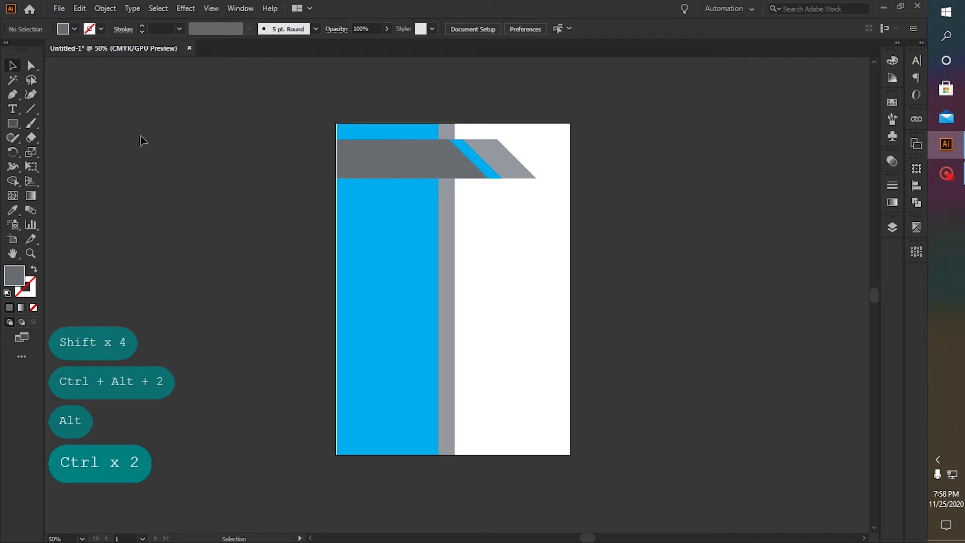
{"action": "left_click", "coordinate": [511, 157]}
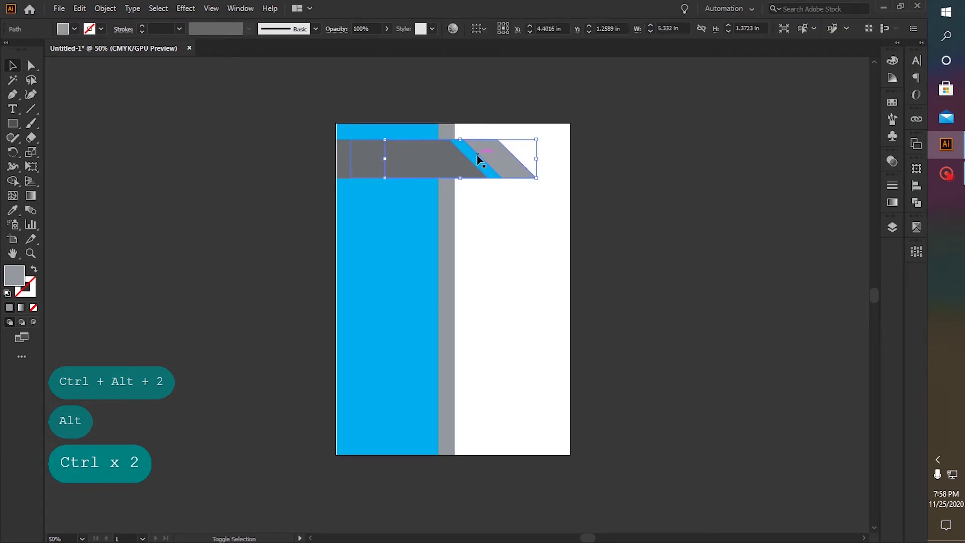
{"action": "left_click", "coordinate": [476, 158], "text": "shift"}
{"action": "left_click", "coordinate": [451, 157], "text": "shift"}
{"action": "key", "text": "ctrl+g"}
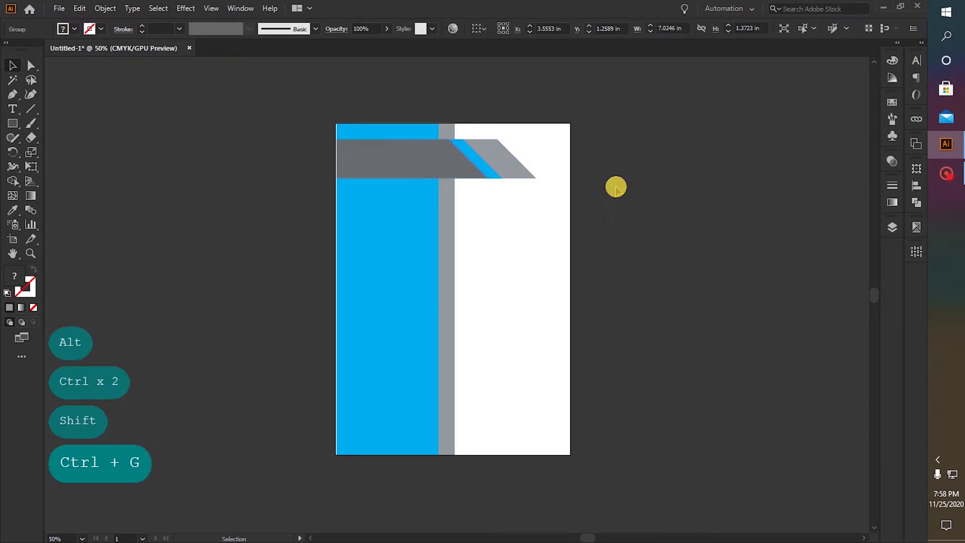
{"action": "left_click", "coordinate": [613, 188]}
- Duplicate the banner group beside the artboard and reflect the copy across the vertical axis
{"action": "left_click_drag", "start_coordinate": [439, 153], "coordinate": [708, 147]}
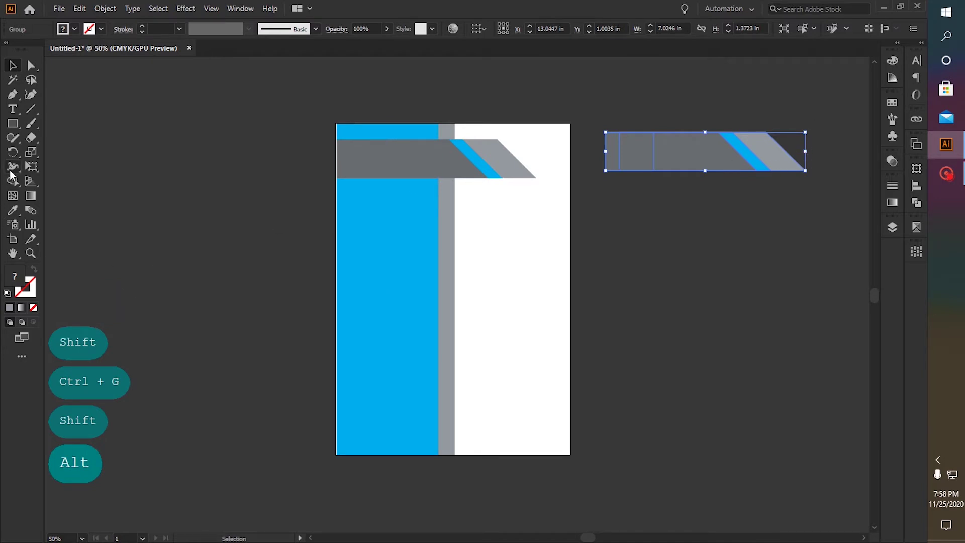
{"action": "left_click", "coordinate": [12, 152]}
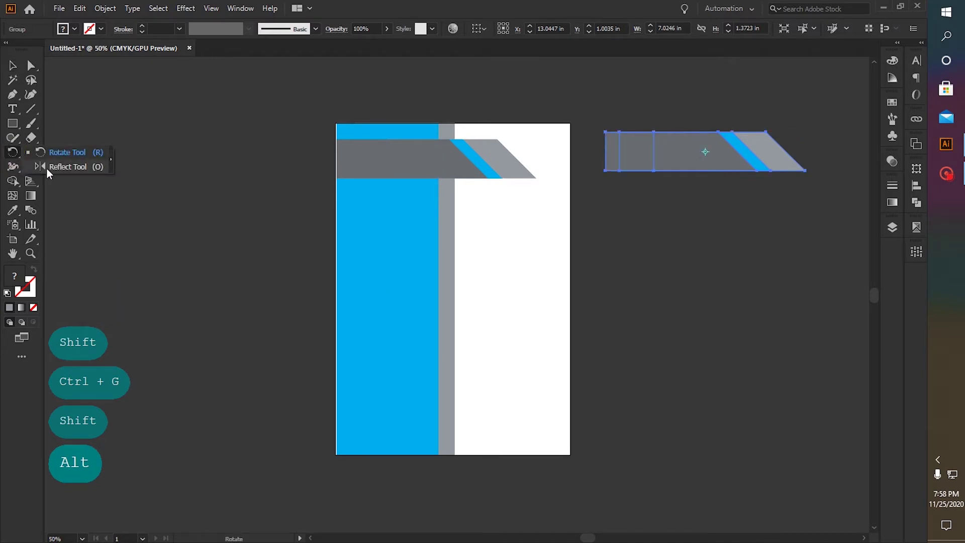
{"action": "left_click", "coordinate": [47, 168]}
{"action": "left_click", "coordinate": [14, 158]}
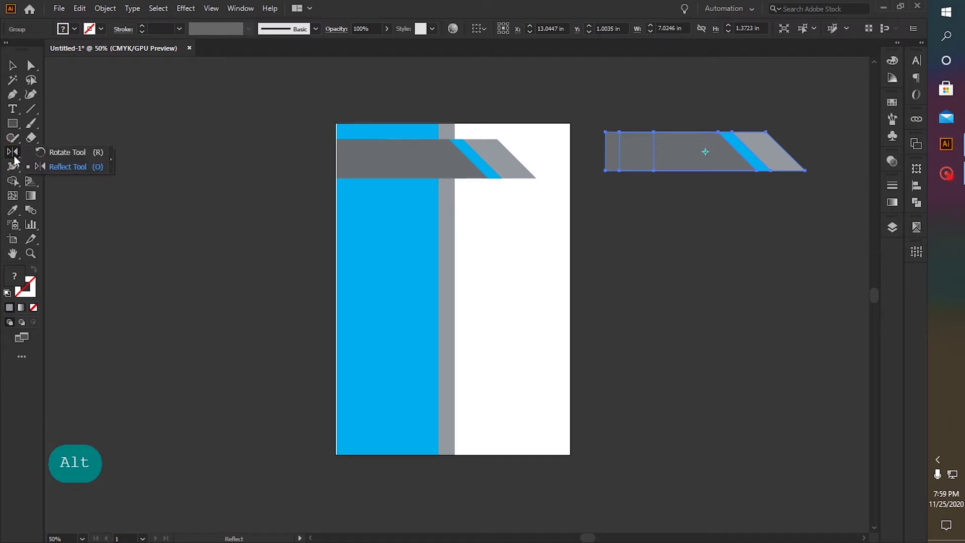
{"action": "double_click", "coordinate": [14, 153]}
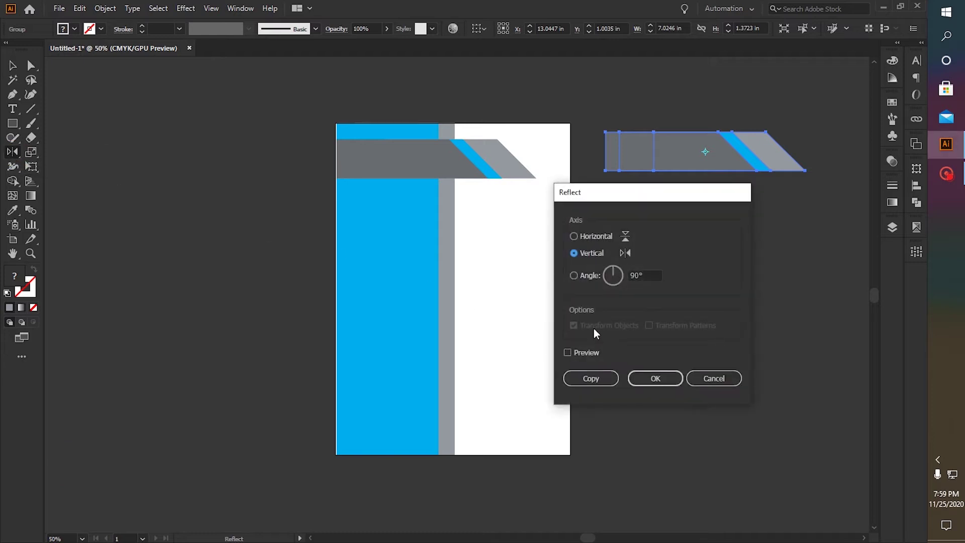
{"action": "left_click", "coordinate": [652, 379]}
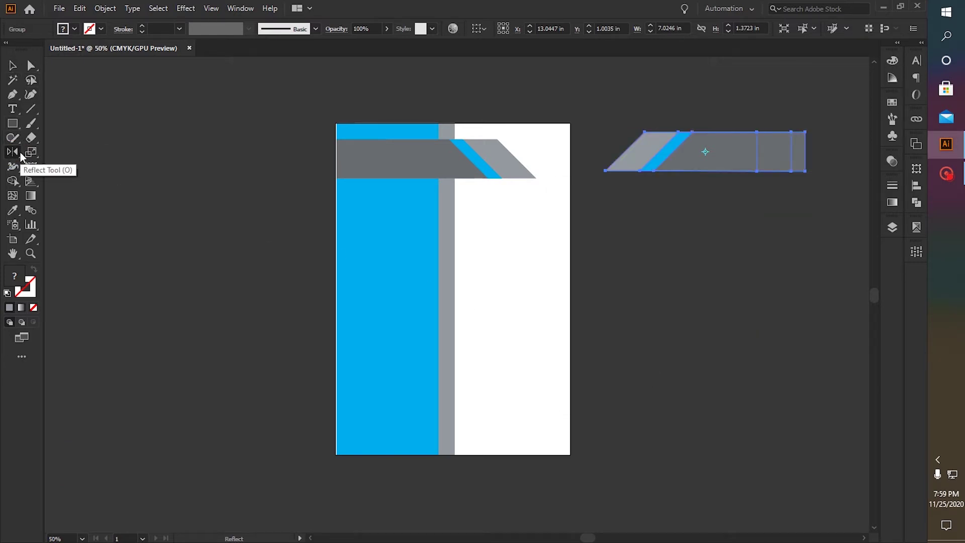
{"action": "left_click", "coordinate": [19, 153]}
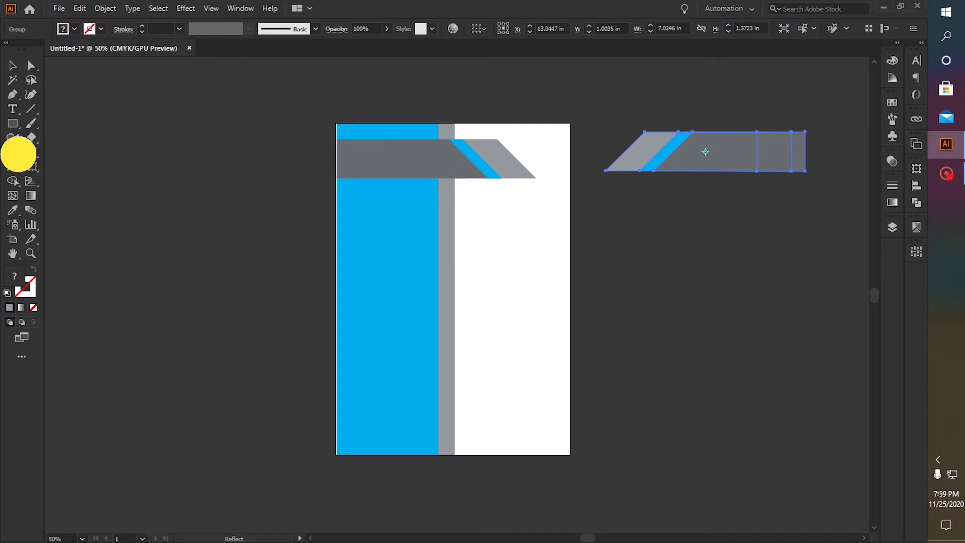
{"action": "left_click", "coordinate": [18, 157]}
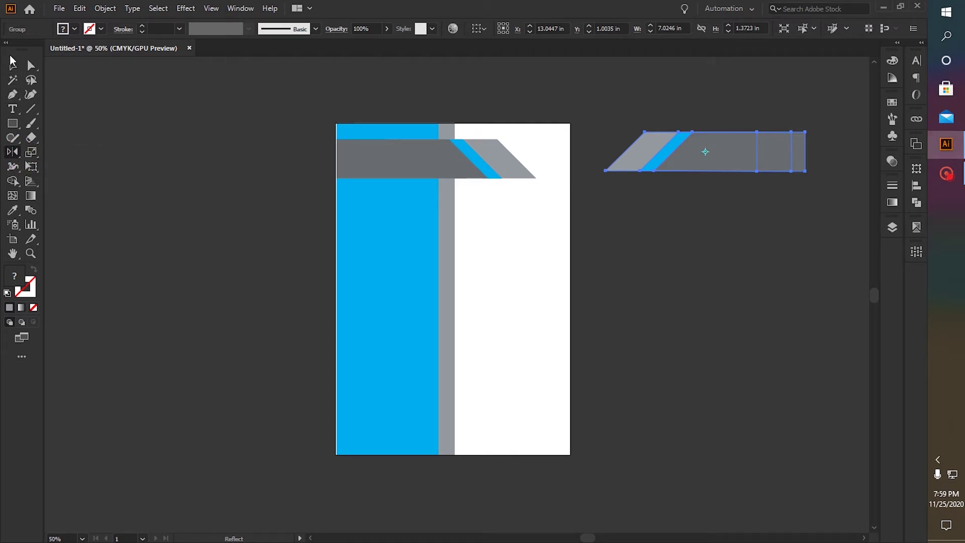
- Move the mirrored banner group to the lower part of the artboard, flush with its right edge
{"action": "left_click", "coordinate": [12, 63]}
{"action": "left_click", "coordinate": [519, 153]}
{"action": "left_click_drag", "start_coordinate": [676, 149], "coordinate": [494, 395]}
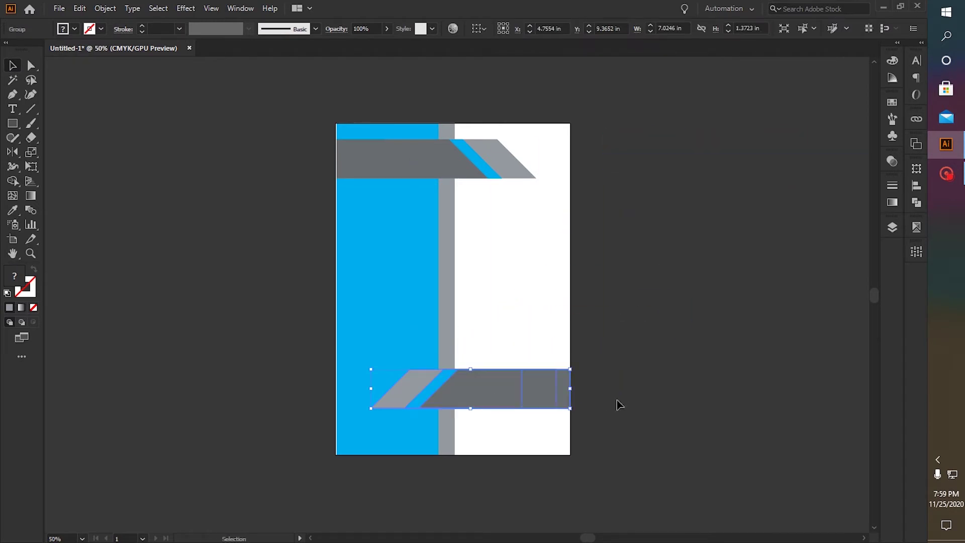
- Scale the lower banner proportionally toward the right page edge until it clears the grey vertical stripe
{"action": "scroll", "coordinate": [450, 409], "scroll_direction": "up", "scroll_amount": 3, "text": "alt"}
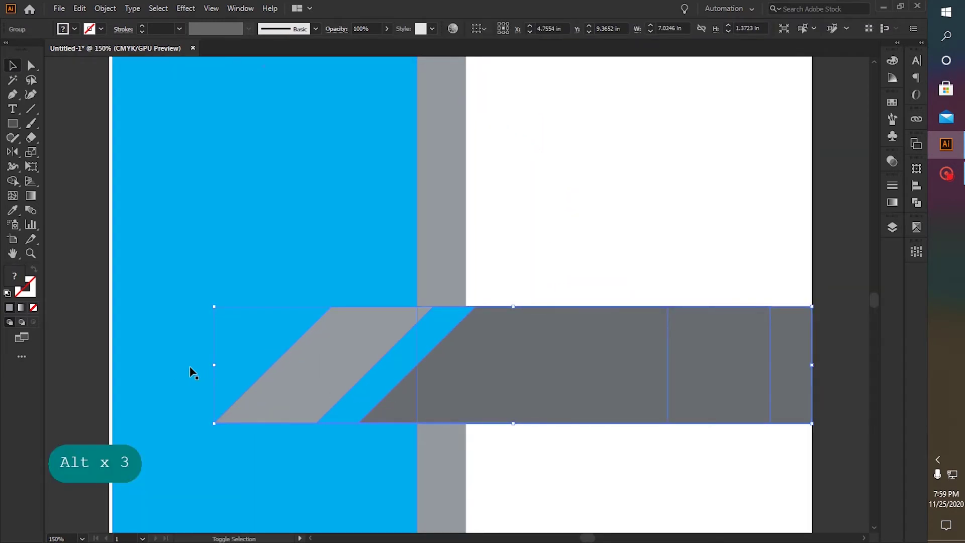
{"action": "left_click_drag", "start_coordinate": [215, 367], "coordinate": [475, 387]}
{"action": "left_click", "coordinate": [851, 319]}
- Draw a rectangle about 6.32 by 5.56 in across the middle of the page, between the two banners
{"action": "scroll", "coordinate": [849, 327], "scroll_direction": "down", "scroll_amount": 6, "text": "alt"}
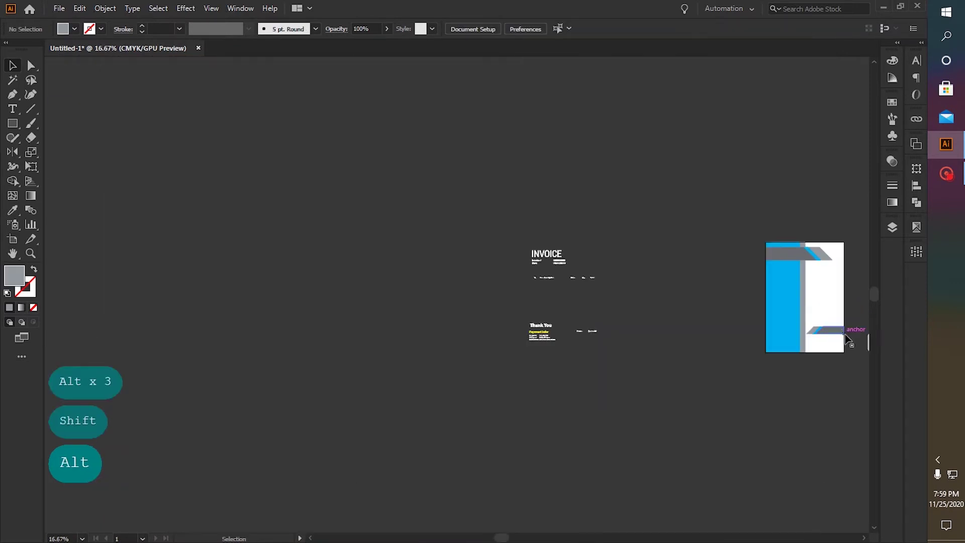
{"action": "scroll", "coordinate": [781, 328], "scroll_direction": "down", "scroll_amount": 5, "text": "alt"}
{"action": "key", "text": "ctrl+space"}
{"action": "left_click_drag", "start_coordinate": [409, 268], "coordinate": [706, 476]}
{"action": "left_click_drag", "start_coordinate": [653, 362], "coordinate": [520, 287]}
{"action": "left_click_drag", "start_coordinate": [386, 167], "coordinate": [563, 316]}
{"action": "left_click_drag", "start_coordinate": [616, 343], "coordinate": [596, 188]}
{"action": "scroll", "coordinate": [609, 245], "scroll_direction": "down", "scroll_amount": 2, "text": "alt"}
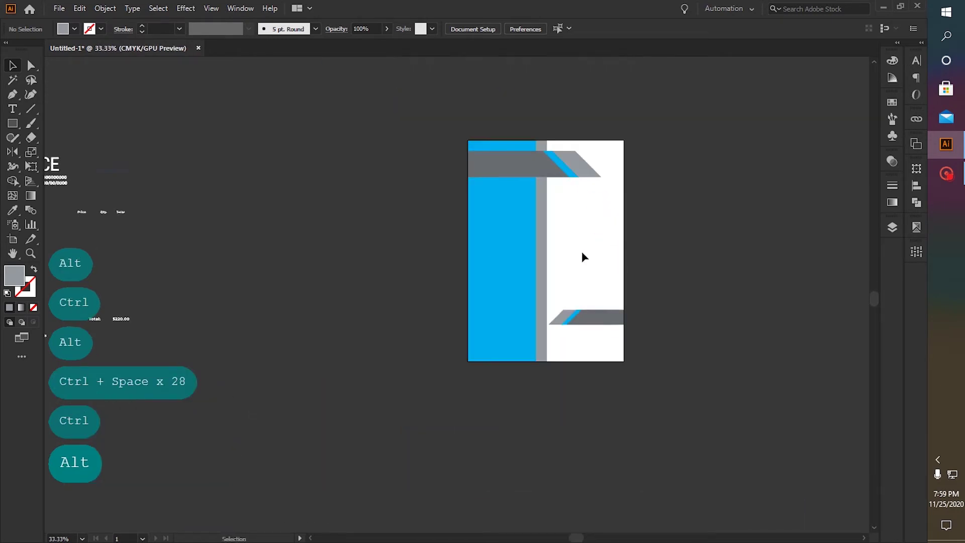
{"action": "left_click", "coordinate": [13, 127]}
{"action": "mouse_move", "coordinate": [490, 197]}
{"action": "left_mouse_down"}
{"action": "mouse_move", "coordinate": [586, 274]}
{"action": "mouse_move", "coordinate": [599, 269]}
{"action": "mouse_move", "coordinate": [609, 302]}
{"action": "left_mouse_up"}
- Widen the middle rectangle to about 7.13 in, leaving narrow margins at both page sides
{"action": "left_click", "coordinate": [13, 66]}
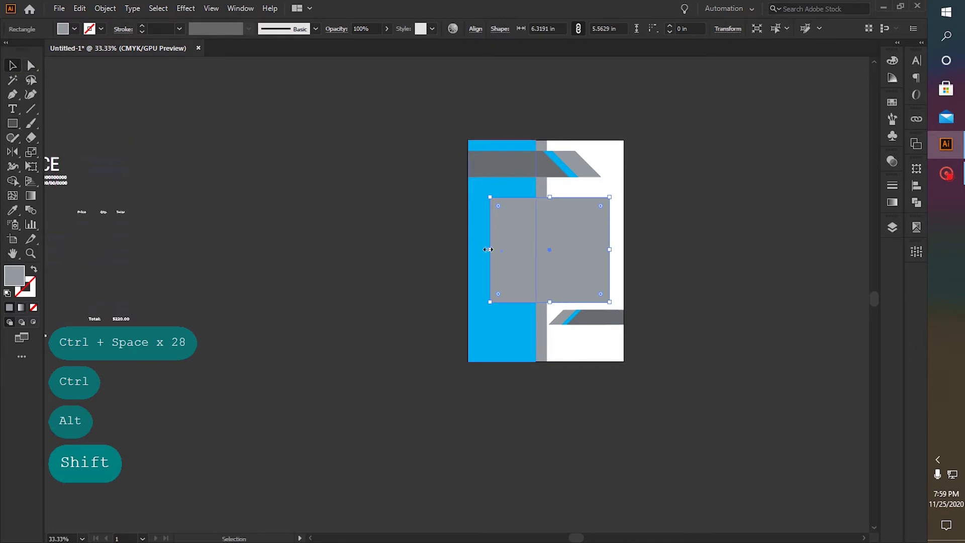
{"action": "left_click_drag", "start_coordinate": [525, 251], "coordinate": [513, 251]}
{"action": "left_click_drag", "start_coordinate": [598, 250], "coordinate": [622, 256]}
{"action": "left_click", "coordinate": [657, 252]}
{"action": "scroll", "coordinate": [604, 248], "scroll_direction": "up", "scroll_amount": 2}
{"action": "left_click", "coordinate": [609, 249]}
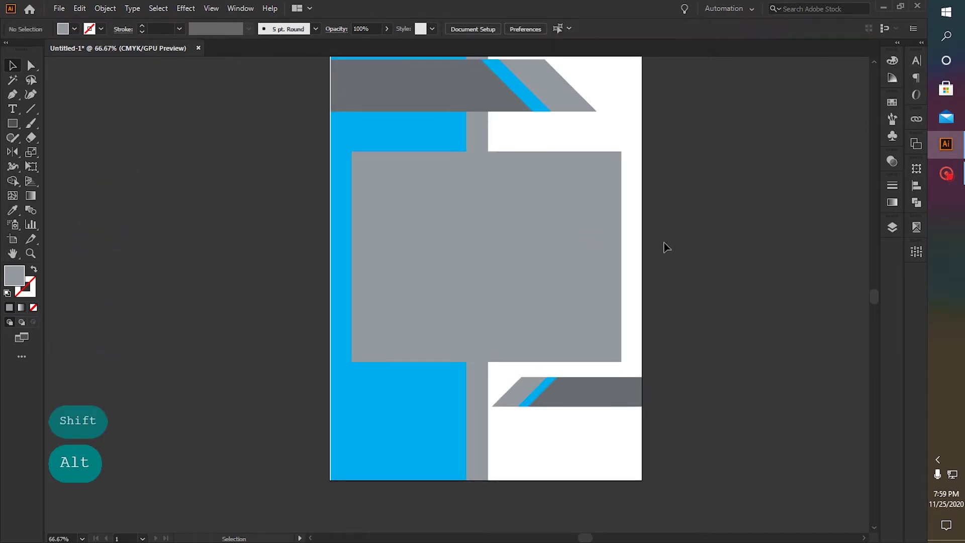
- Fill the middle rectangle with white sampled from the page background, and deselect it
{"action": "left_click", "coordinate": [392, 179]}
{"action": "left_click", "coordinate": [228, 172]}
{"action": "left_click", "coordinate": [487, 215]}
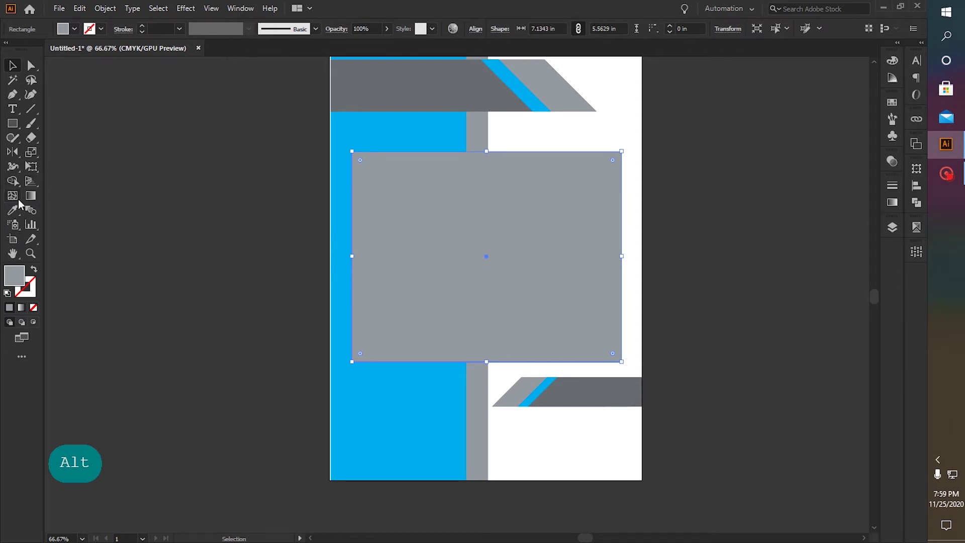
{"action": "left_click", "coordinate": [13, 210]}
{"action": "left_click", "coordinate": [563, 128]}
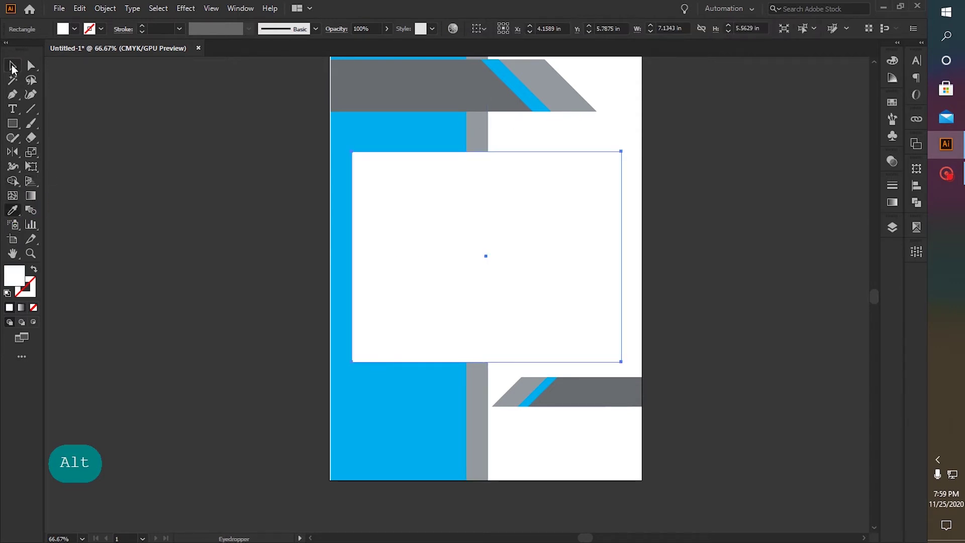
{"action": "left_click", "coordinate": [13, 68]}
{"action": "left_click", "coordinate": [162, 103]}
{"action": "left_click", "coordinate": [218, 181]}
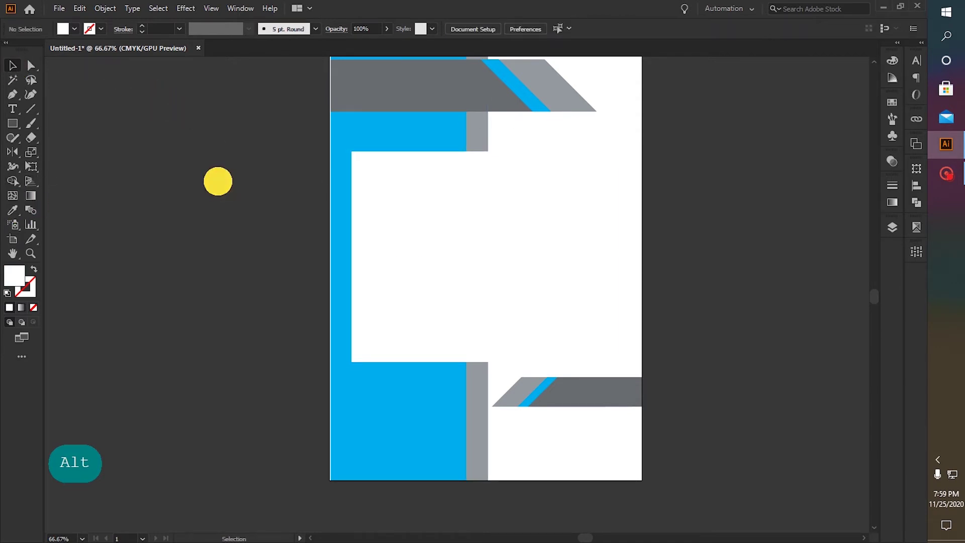
- Paste a copy of the white rectangle in front and shorten it to a top strip about 0.59 in high
{"action": "left_click", "coordinate": [472, 171]}
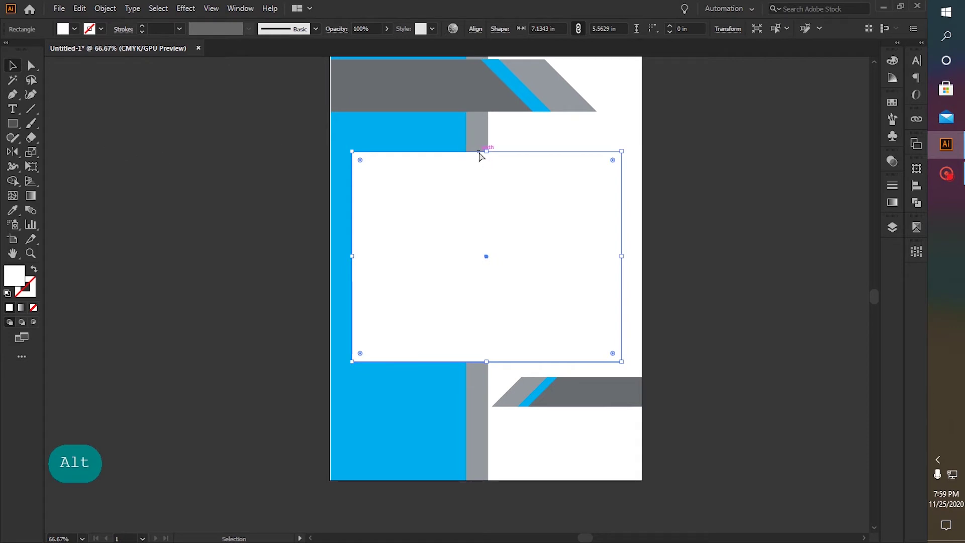
{"action": "key", "text": "ctrl+c"}
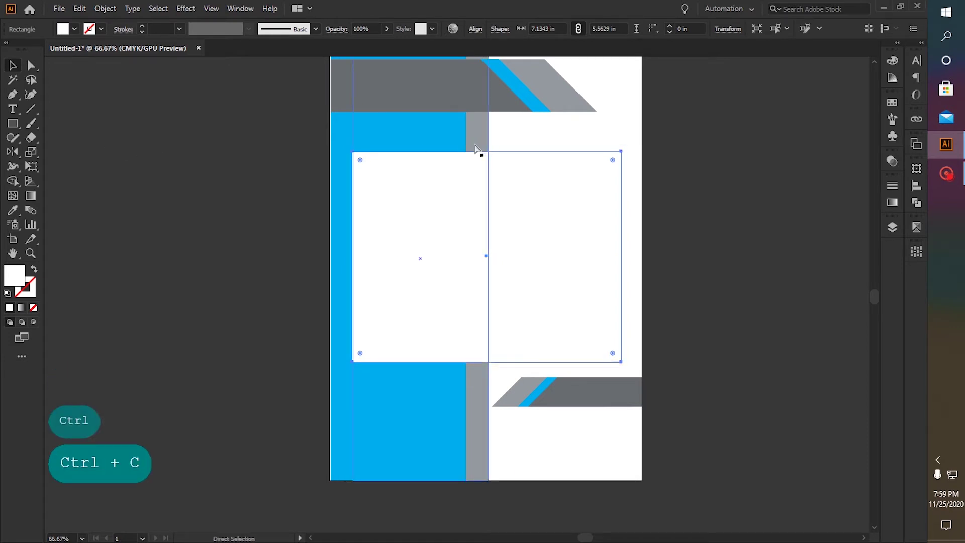
{"action": "key", "text": "ctrl+f"}
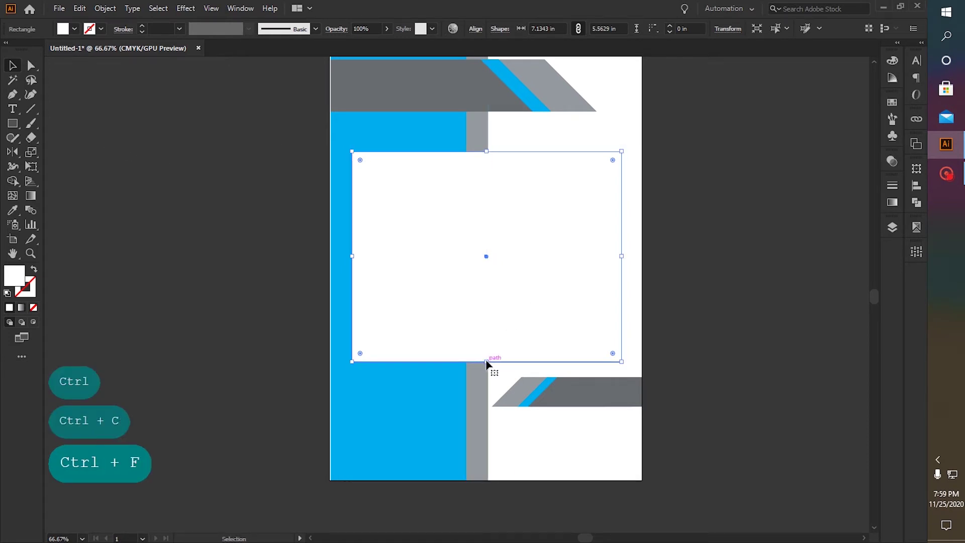
{"action": "left_click_drag", "start_coordinate": [487, 363], "coordinate": [509, 174]}
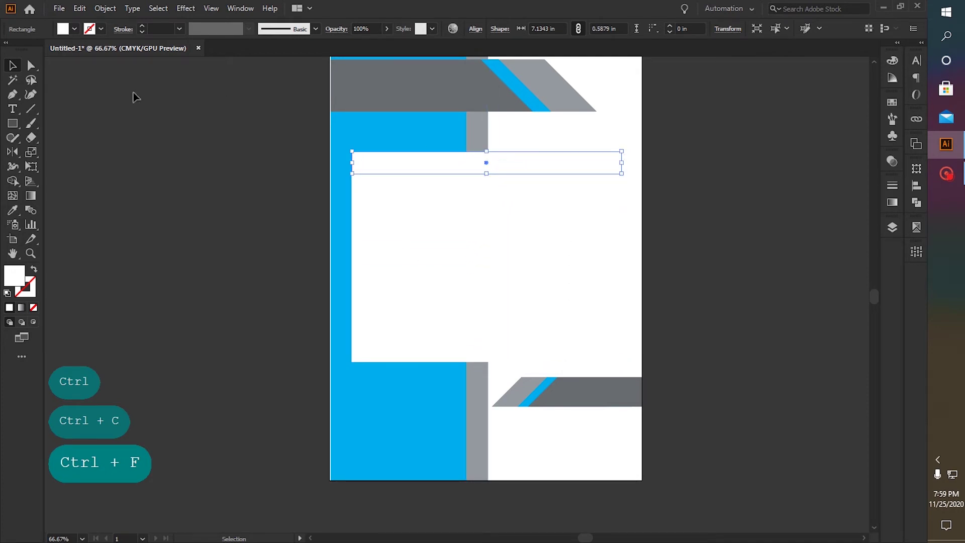
- Fill the top strip with the large rectangle's blue, set its magenta to 25%, and deselect it
{"action": "left_click", "coordinate": [19, 210]}
{"action": "left_click", "coordinate": [442, 143]}
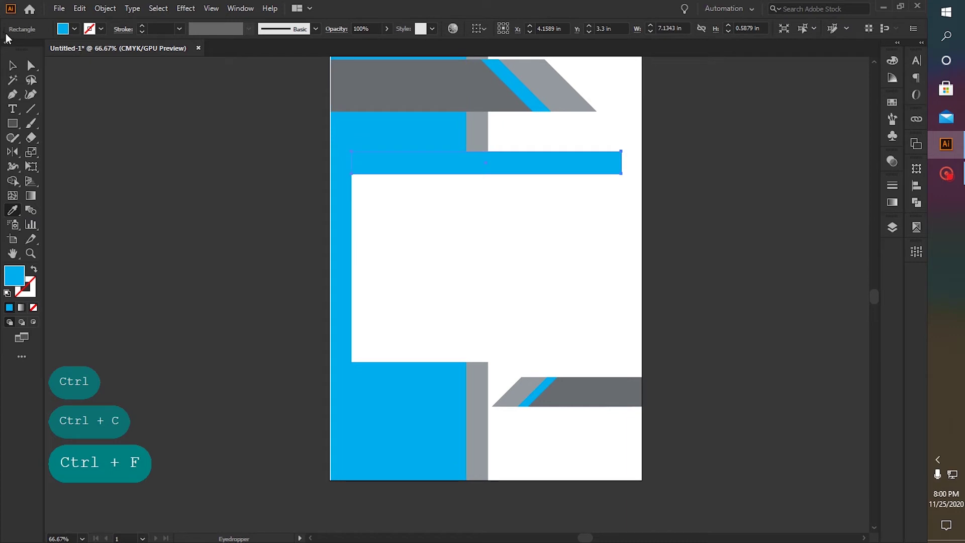
{"action": "left_click", "coordinate": [13, 65]}
{"action": "left_click", "coordinate": [892, 61]}
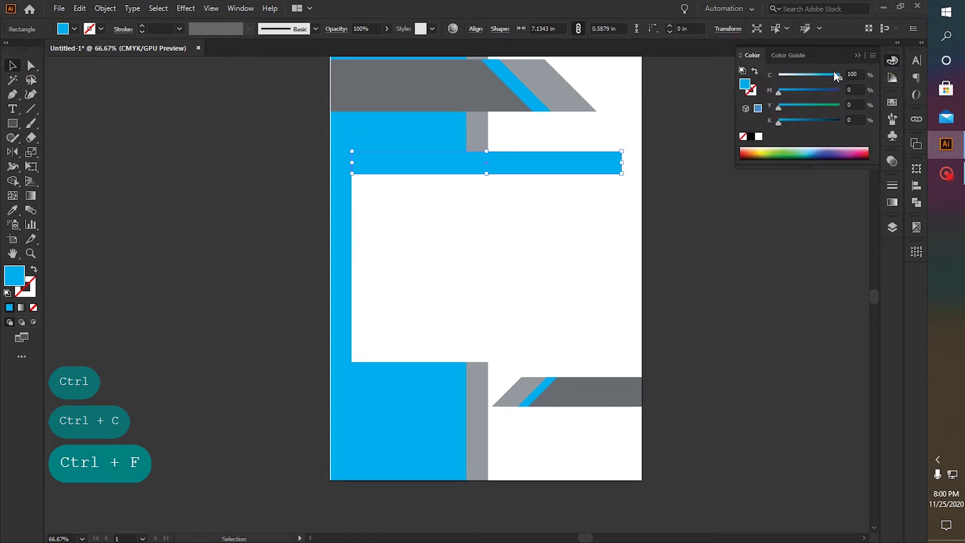
{"action": "left_click", "coordinate": [793, 91]}
{"action": "left_click", "coordinate": [744, 198]}
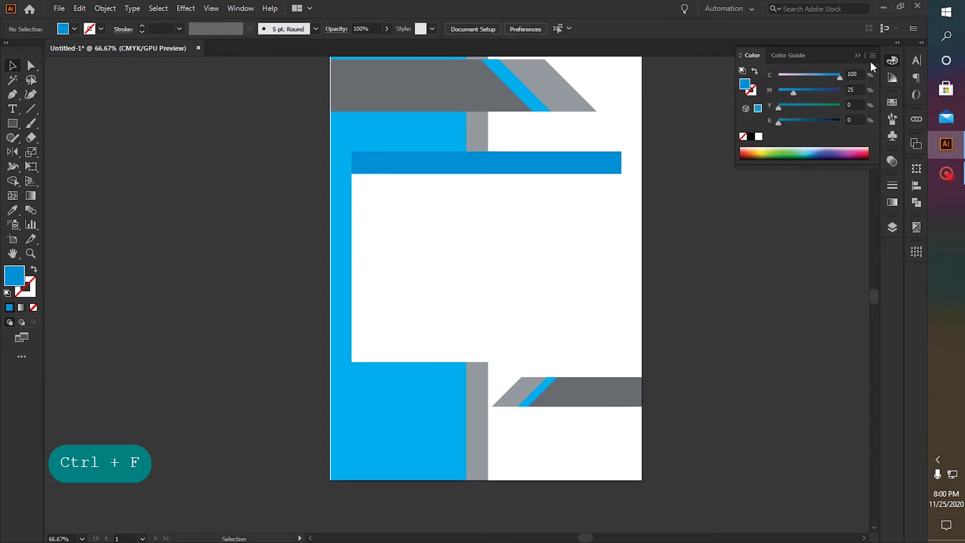
{"action": "left_click", "coordinate": [856, 56]}
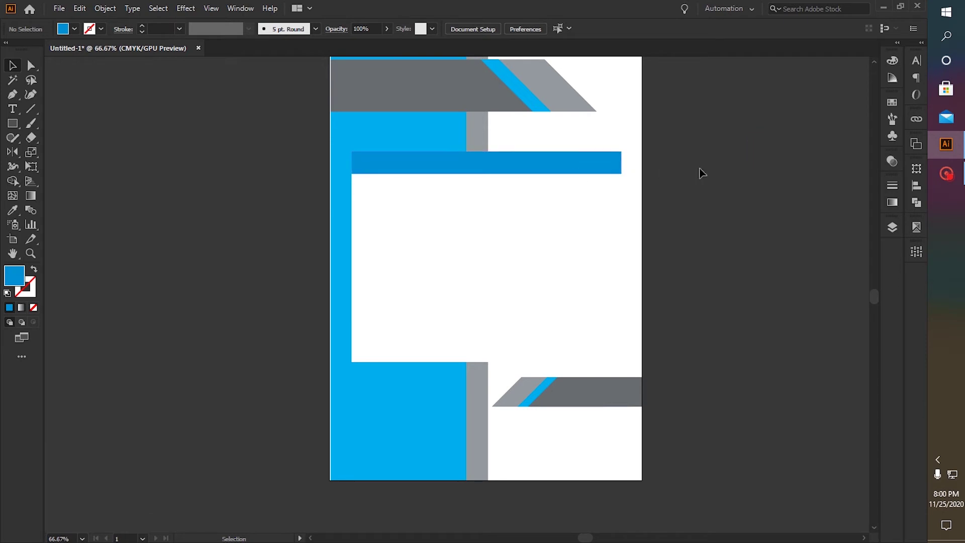
- Paste a copy of the white content box in front and narrow it to a left column about 1.68 in wide
{"action": "left_click", "coordinate": [600, 213]}
{"action": "left_click", "coordinate": [417, 158]}
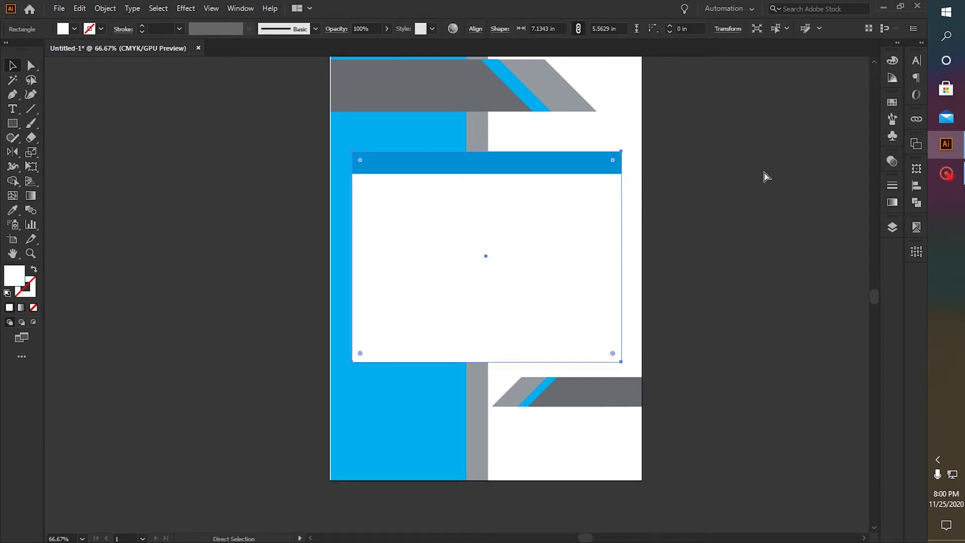
{"action": "key", "text": "ctrl+c"}
{"action": "key", "text": "ctrl+f"}
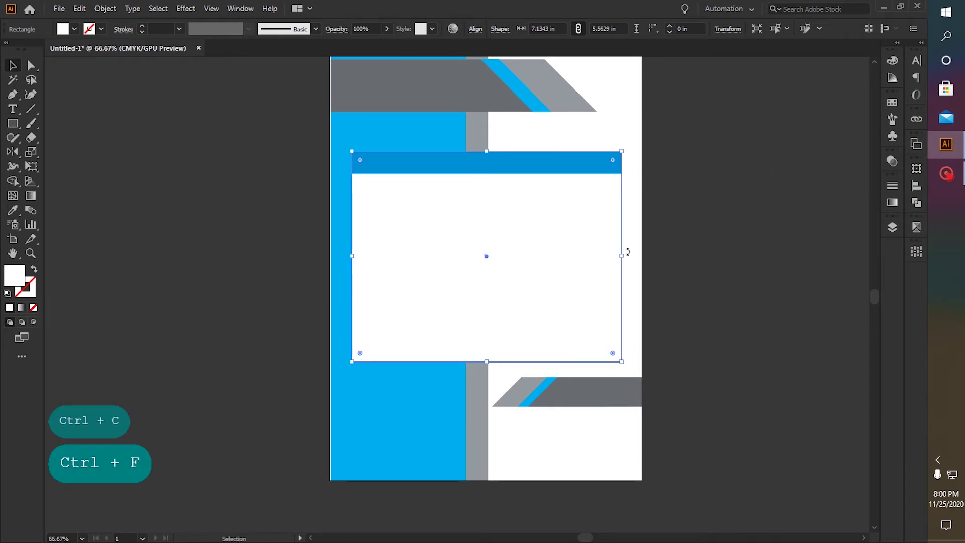
{"action": "left_click_drag", "start_coordinate": [623, 257], "coordinate": [415, 249]}
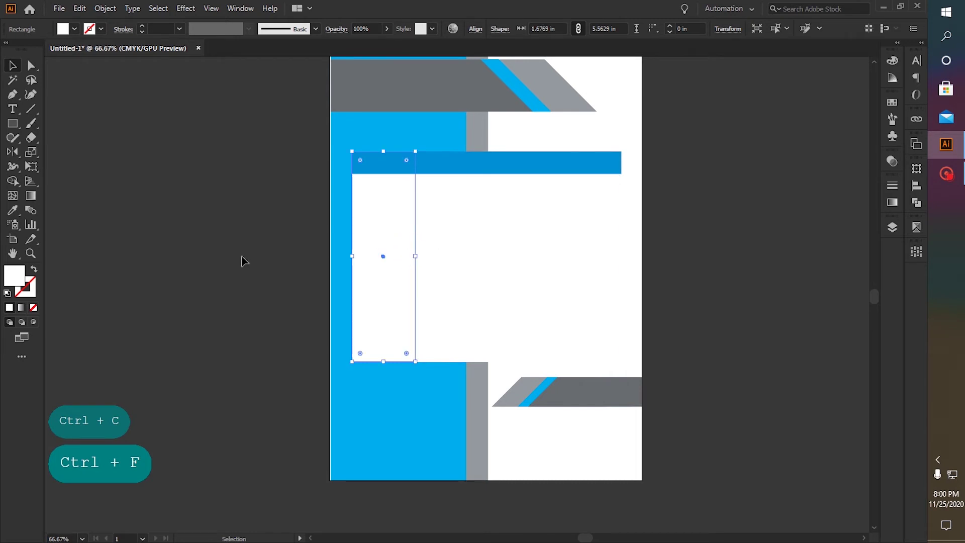
- Fill the narrow column with the light grey sampled from the top banner's slanted end, and deselect it
{"action": "left_click", "coordinate": [892, 61]}
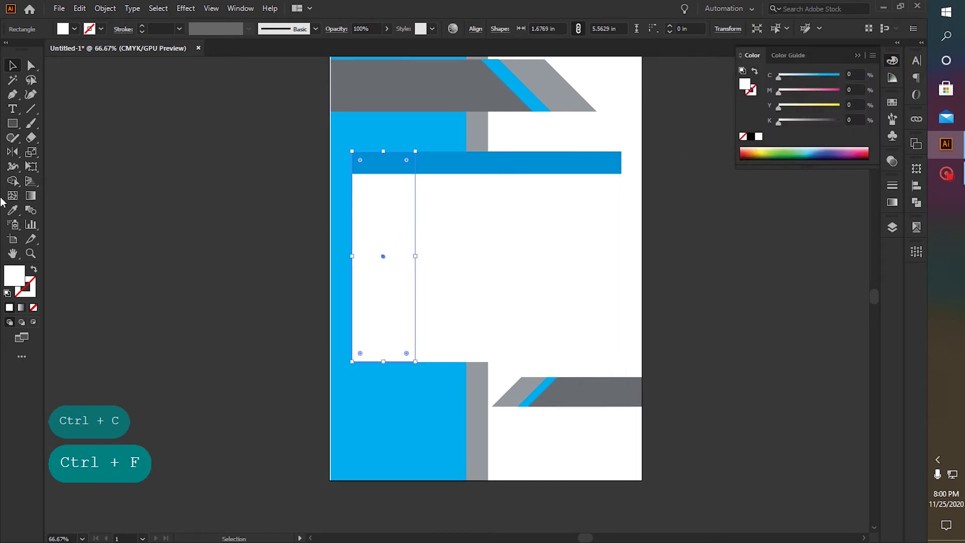
{"action": "left_click", "coordinate": [12, 210]}
{"action": "left_click", "coordinate": [585, 90]}
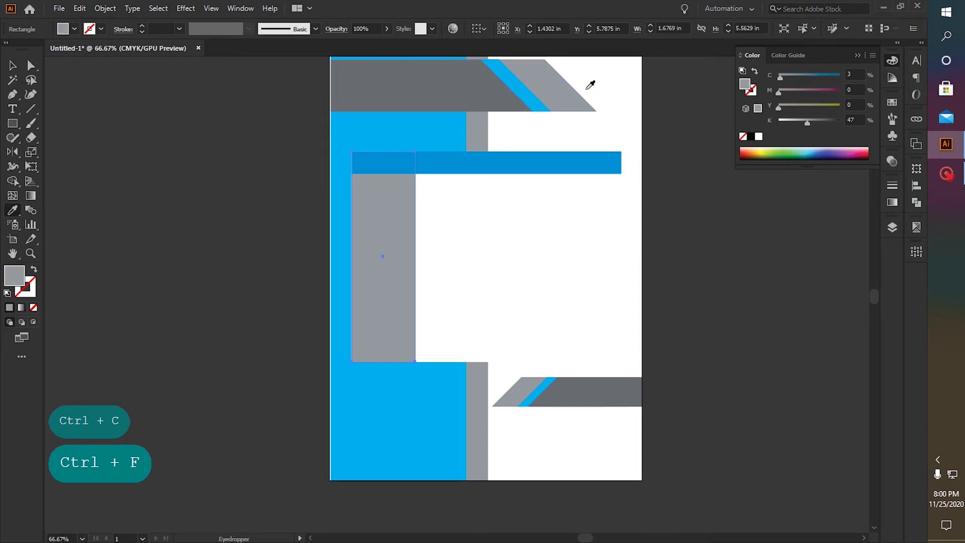
{"action": "left_click", "coordinate": [12, 66]}
{"action": "left_click", "coordinate": [177, 115]}
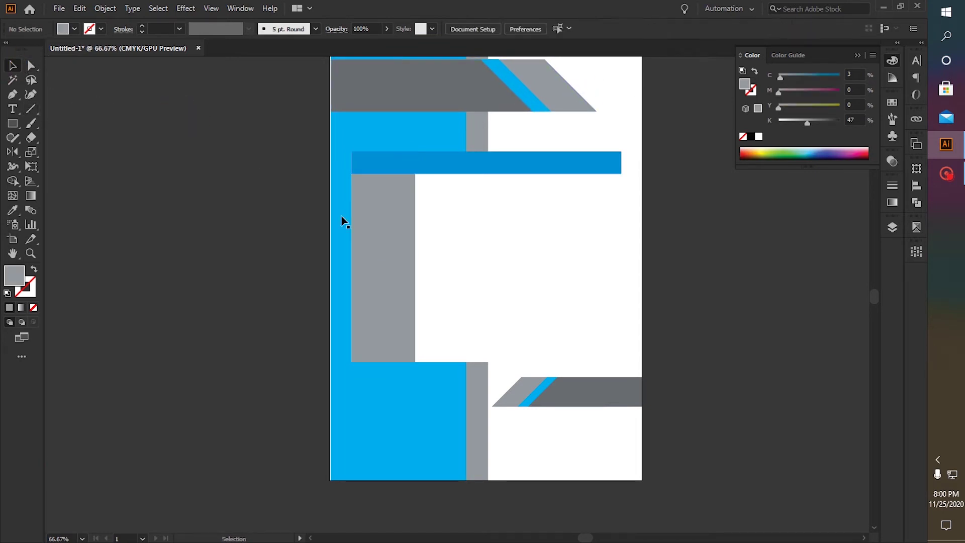
- Duplicate the grey column horizontally so the copy lines up with the content box's right edge, and deselect it
{"action": "left_click", "coordinate": [382, 227]}
{"action": "left_click_drag", "start_coordinate": [383, 225], "coordinate": [598, 226]}
{"action": "left_click", "coordinate": [628, 248]}
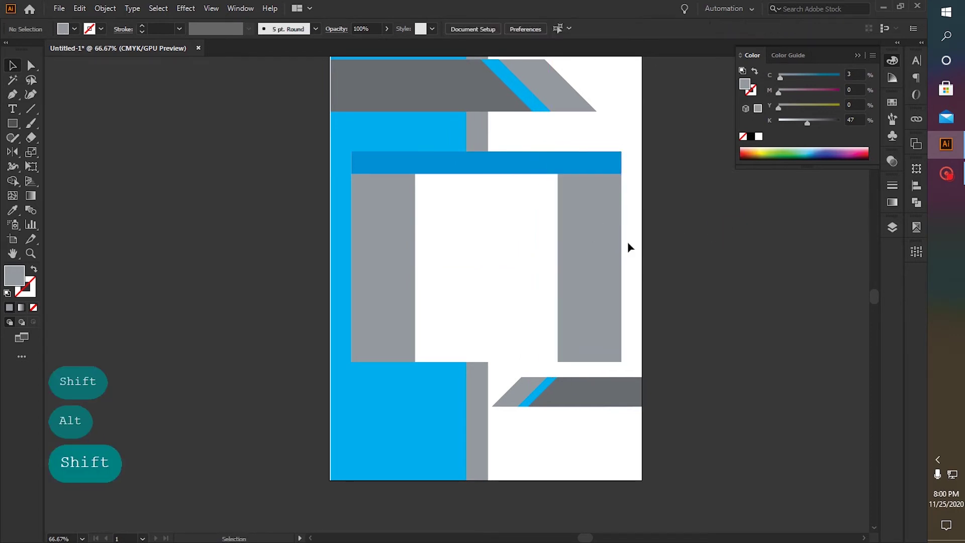
- Narrow the right grey column to about 1.33 in from its left side, and deselect it
{"action": "left_click", "coordinate": [583, 248]}
{"action": "scroll", "coordinate": [563, 244], "scroll_direction": "up", "scroll_amount": 2}
{"action": "left_click_drag", "start_coordinate": [536, 271], "coordinate": [562, 278]}
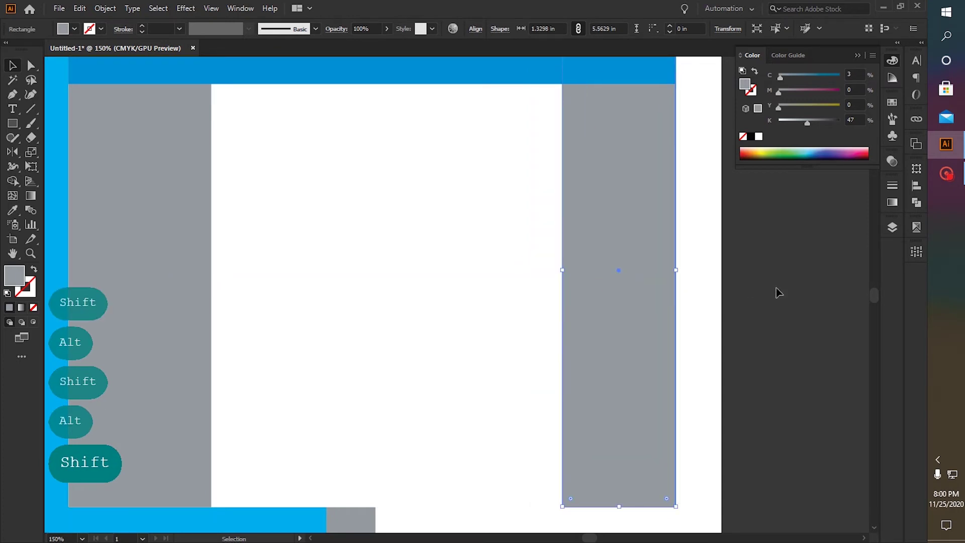
{"action": "left_click", "coordinate": [775, 291]}
{"action": "scroll", "coordinate": [765, 287], "scroll_direction": "down", "scroll_amount": 1}
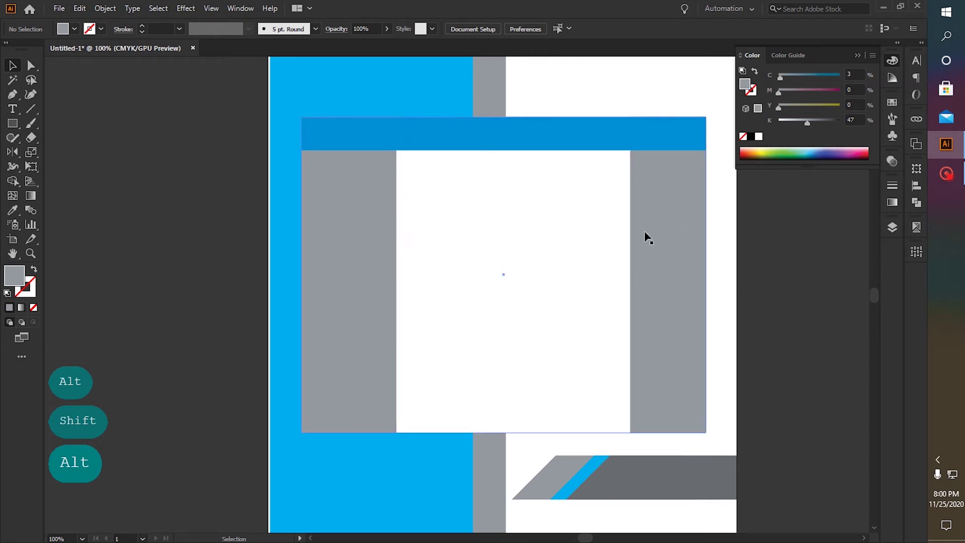
{"action": "left_click", "coordinate": [793, 237]}
{"action": "scroll", "coordinate": [643, 234], "scroll_direction": "right", "scroll_amount": 1}
{"action": "left_click_drag", "start_coordinate": [643, 231], "coordinate": [500, 232]}
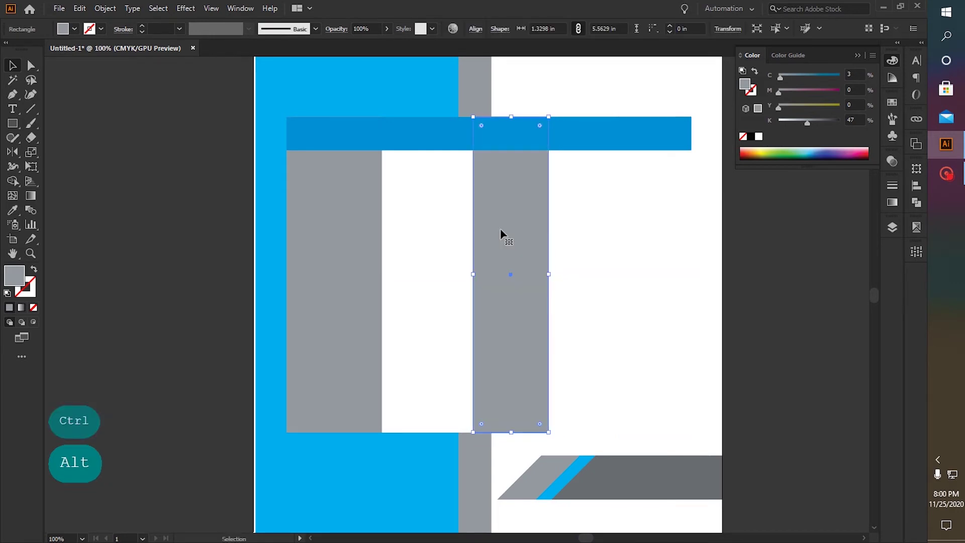
{"action": "key", "text": "ctrl+z"}
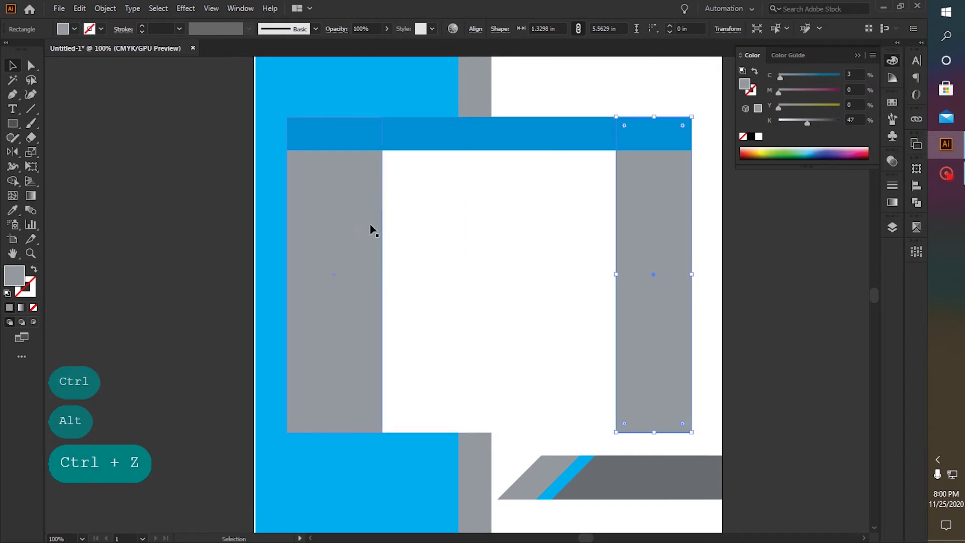
- Move the left grey column to the middle of the content box and widen it leftward to about 2.76 in
{"action": "left_click_drag", "start_coordinate": [323, 222], "coordinate": [478, 230]}
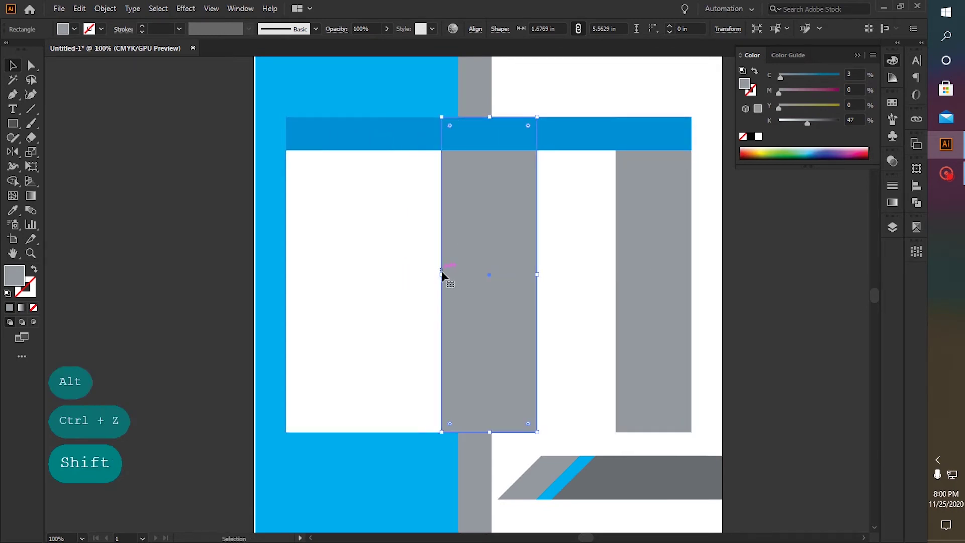
{"action": "left_click_drag", "start_coordinate": [441, 274], "coordinate": [380, 281]}
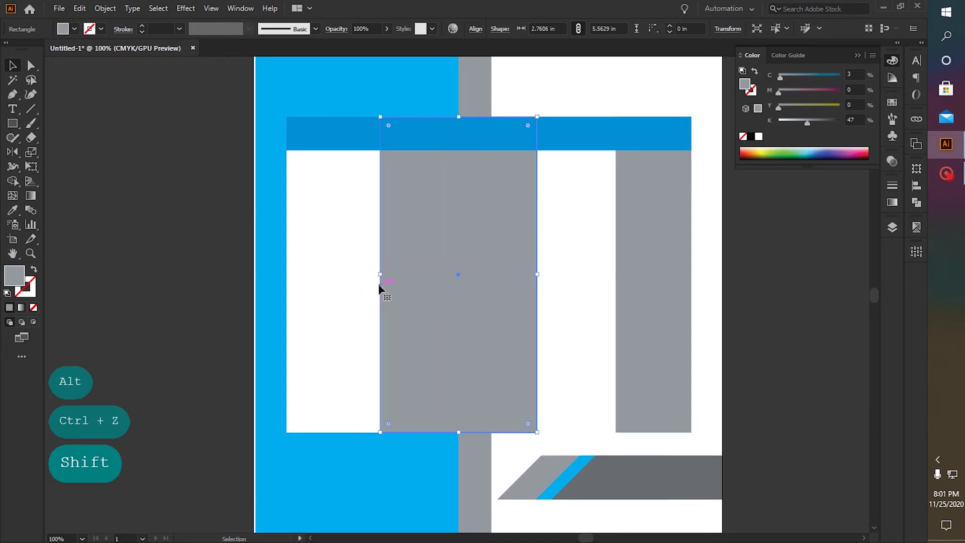
{"action": "left_click", "coordinate": [146, 270]}
{"action": "scroll", "coordinate": [789, 280], "scroll_direction": "right", "scroll_amount": 2}
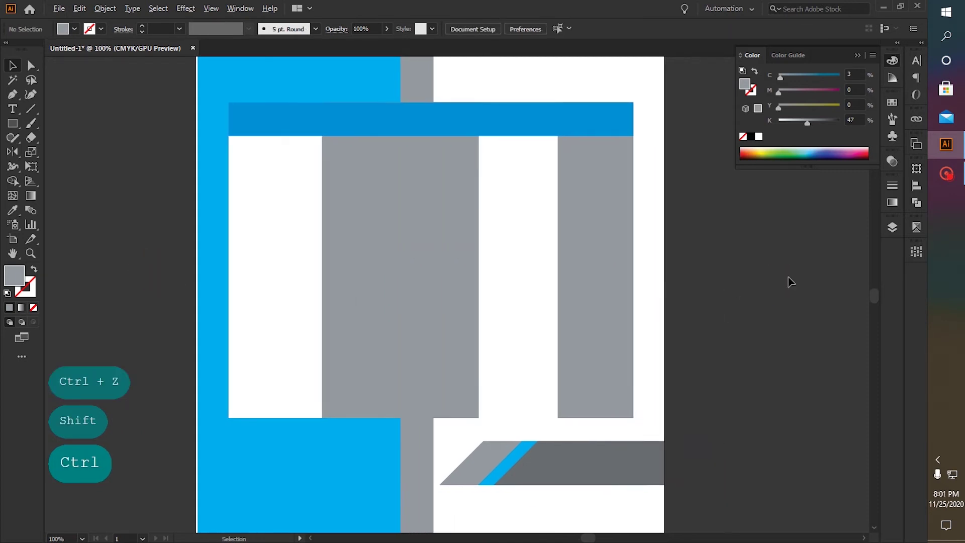
{"action": "scroll", "coordinate": [780, 281], "scroll_direction": "down", "scroll_amount": 2}
{"action": "scroll", "coordinate": [734, 273], "scroll_direction": "right", "scroll_amount": 3}
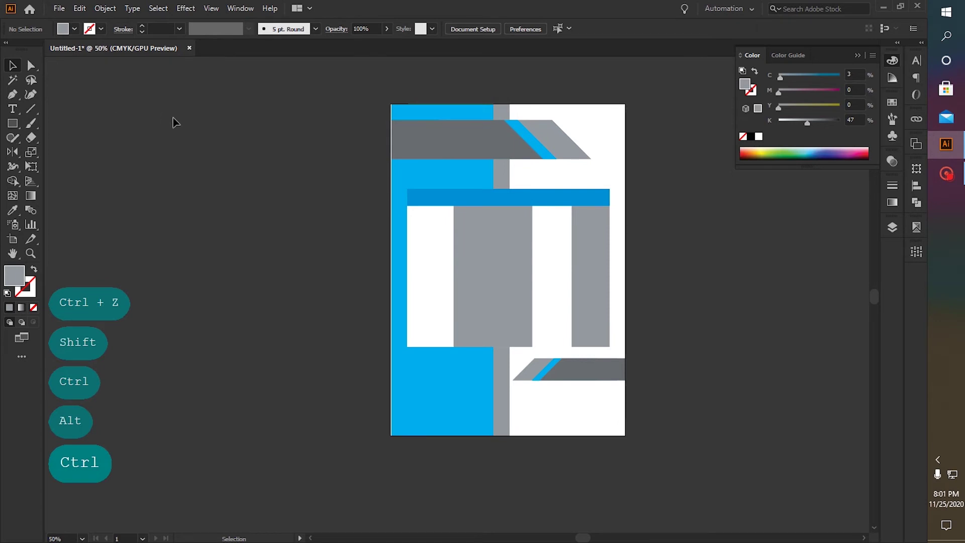
{"action": "left_click", "coordinate": [565, 201]}
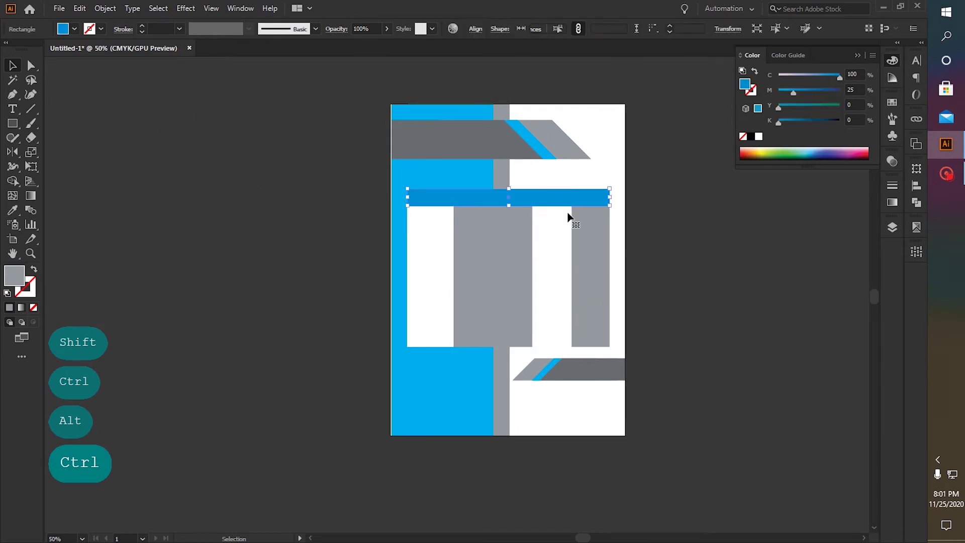
{"action": "scroll", "coordinate": [568, 210], "scroll_direction": "up", "scroll_amount": 3}
{"action": "scroll", "coordinate": [598, 189], "scroll_direction": "down", "scroll_amount": 1}
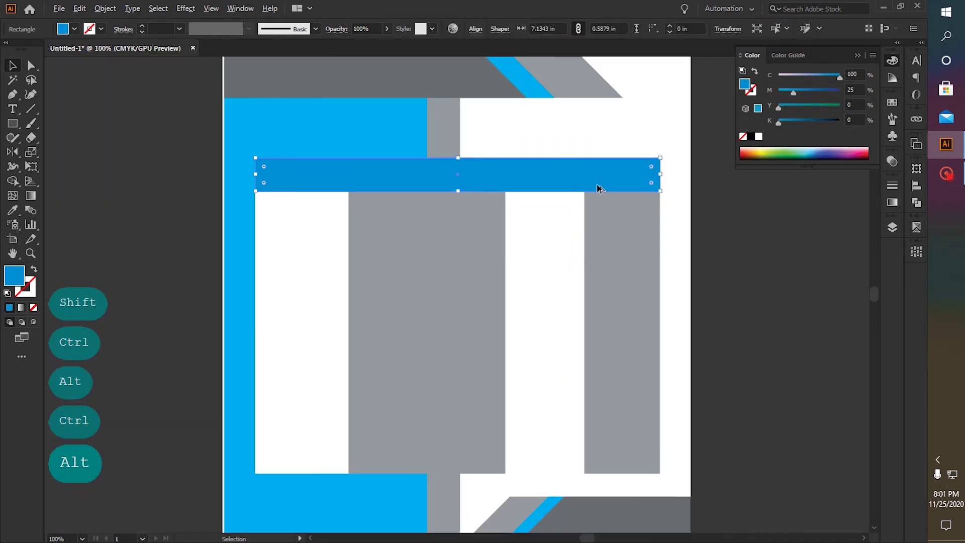
{"action": "left_click", "coordinate": [773, 237]}
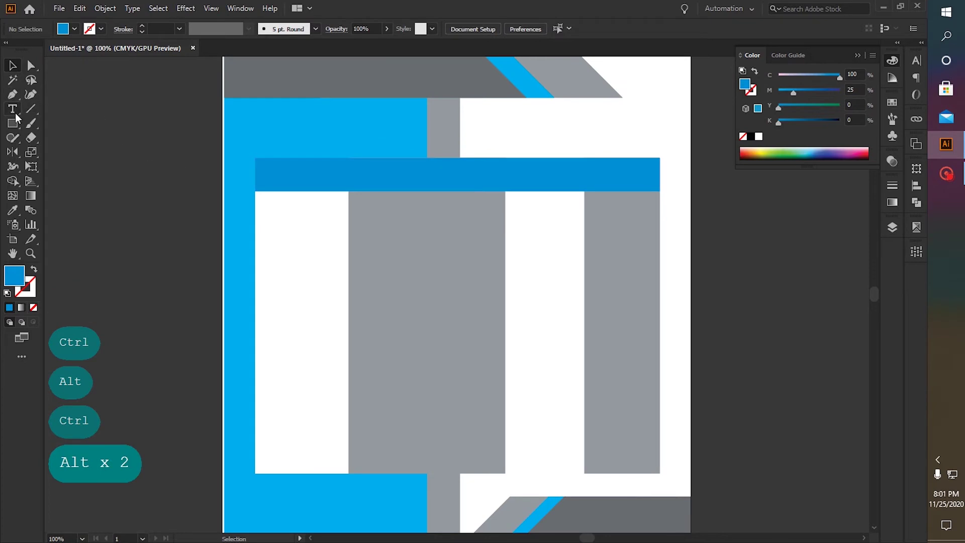
- Draw a straight horizontal line along the blue header's bottom edge, spanning the content box's full width, with the Line Segment tool
{"action": "left_click", "coordinate": [12, 95]}
{"action": "double_click", "coordinate": [31, 108]}
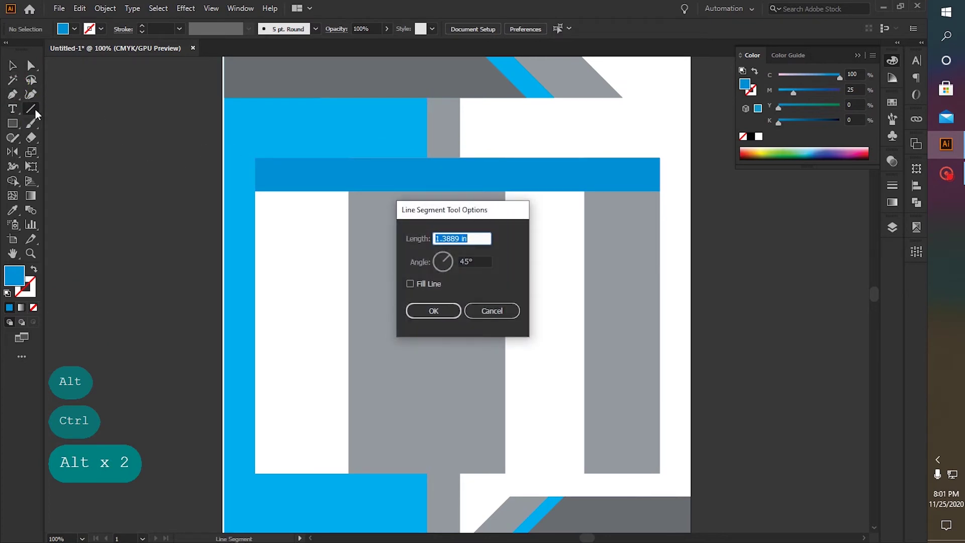
{"action": "left_click", "coordinate": [494, 310]}
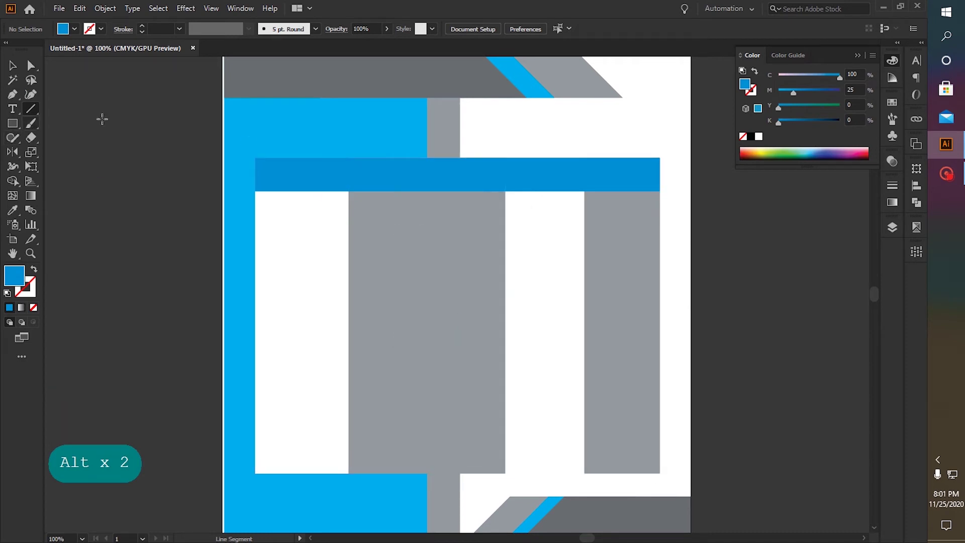
{"action": "scroll", "coordinate": [317, 191], "scroll_direction": "up", "scroll_amount": 1}
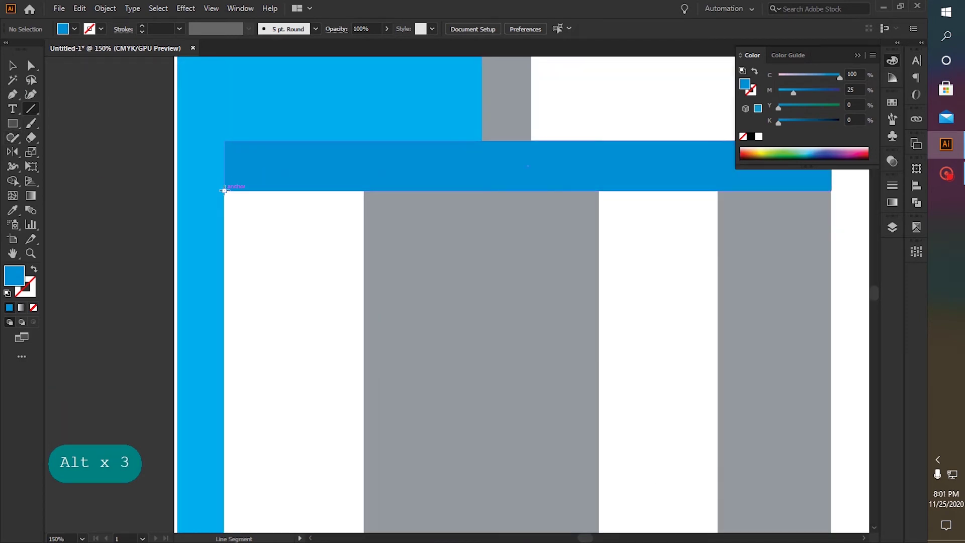
{"action": "left_click", "coordinate": [225, 191]}
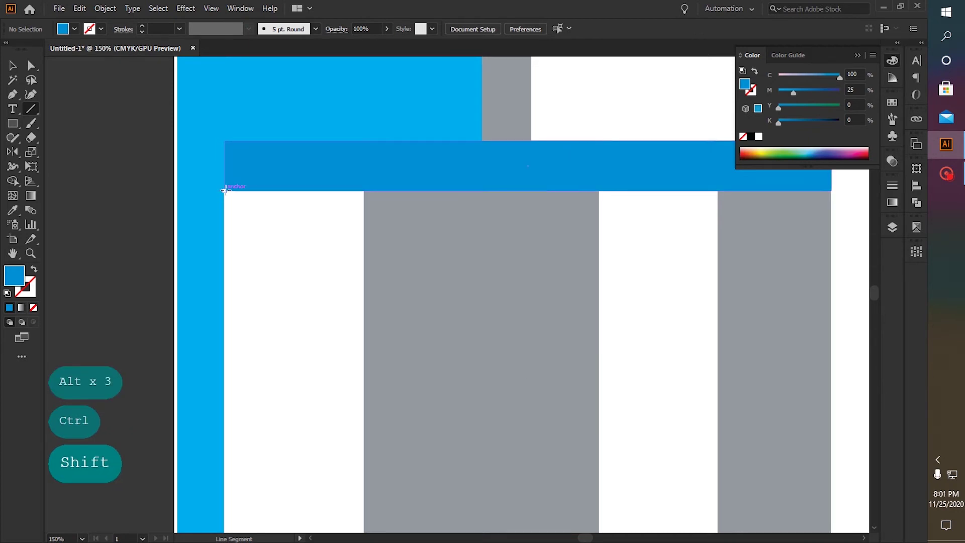
{"action": "left_click_drag", "start_coordinate": [225, 191], "coordinate": [831, 190]}
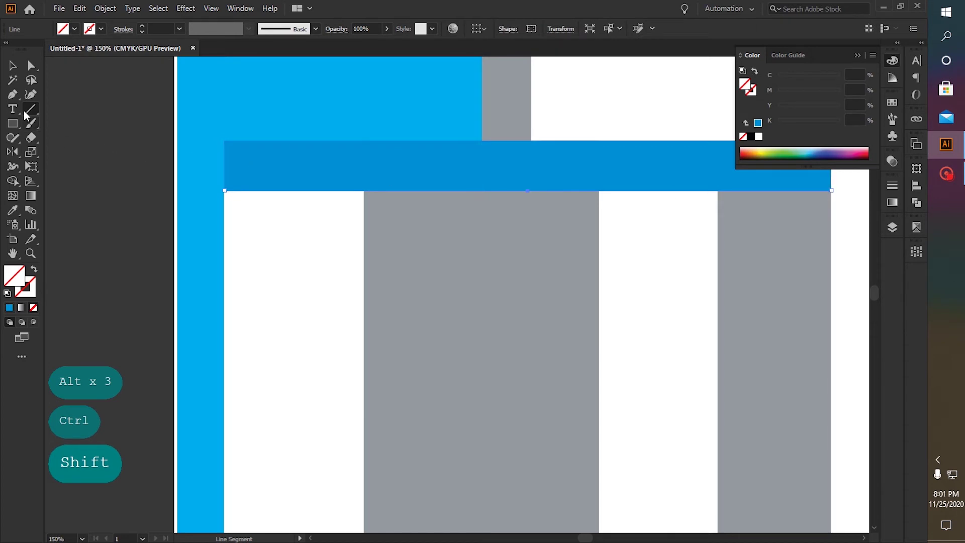
- Set the line's fill colour to 100% cyan and 100% magenta
{"action": "left_click", "coordinate": [14, 67]}
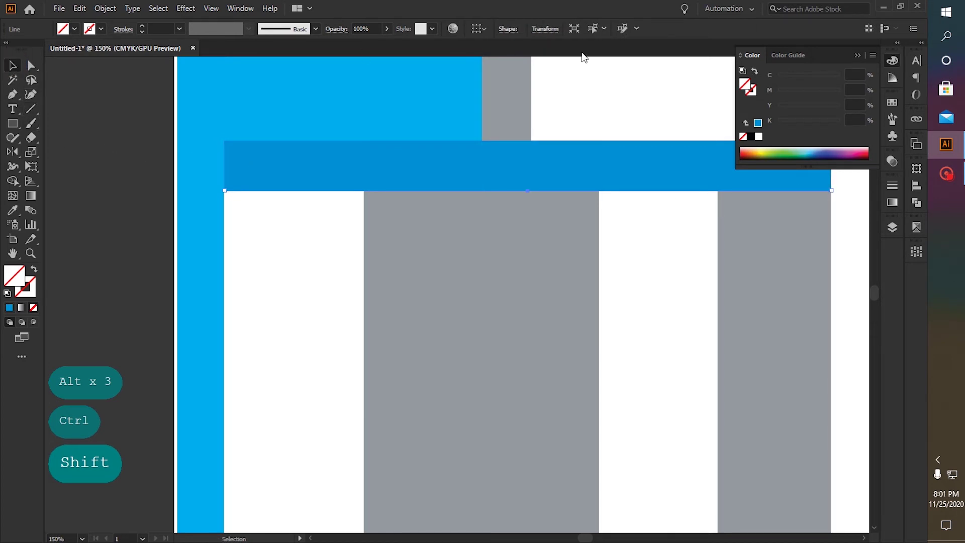
{"action": "left_click", "coordinate": [871, 75]}
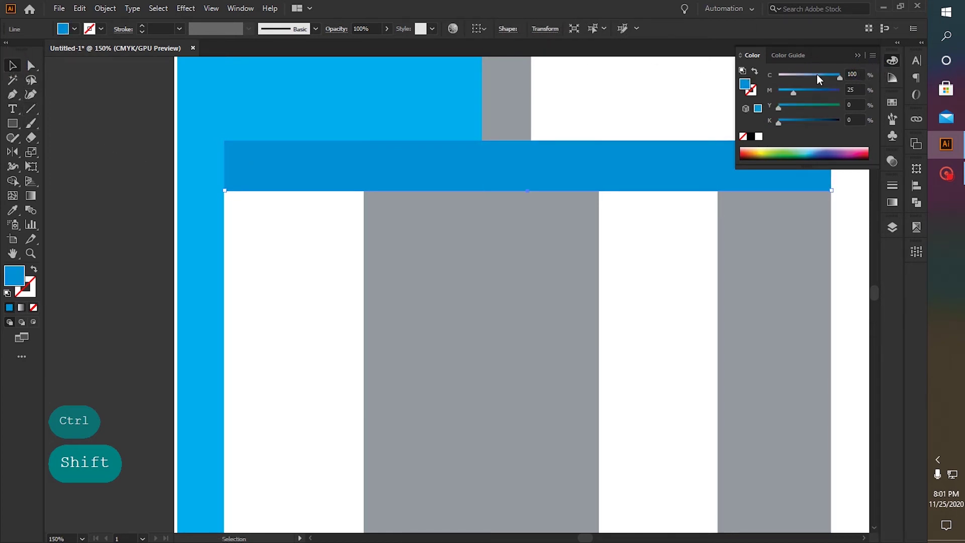
{"action": "left_click_drag", "start_coordinate": [816, 75], "coordinate": [734, 86]}
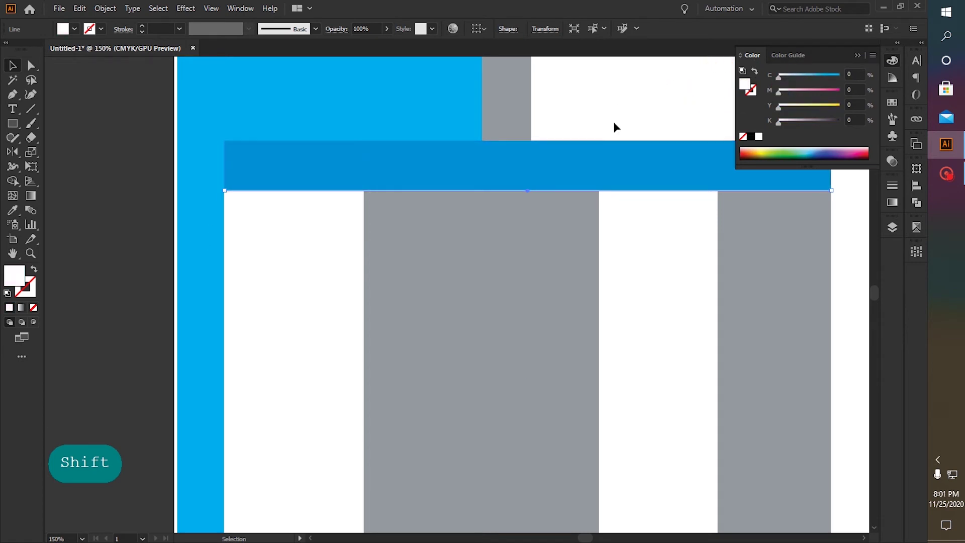
{"action": "left_click", "coordinate": [870, 75]}
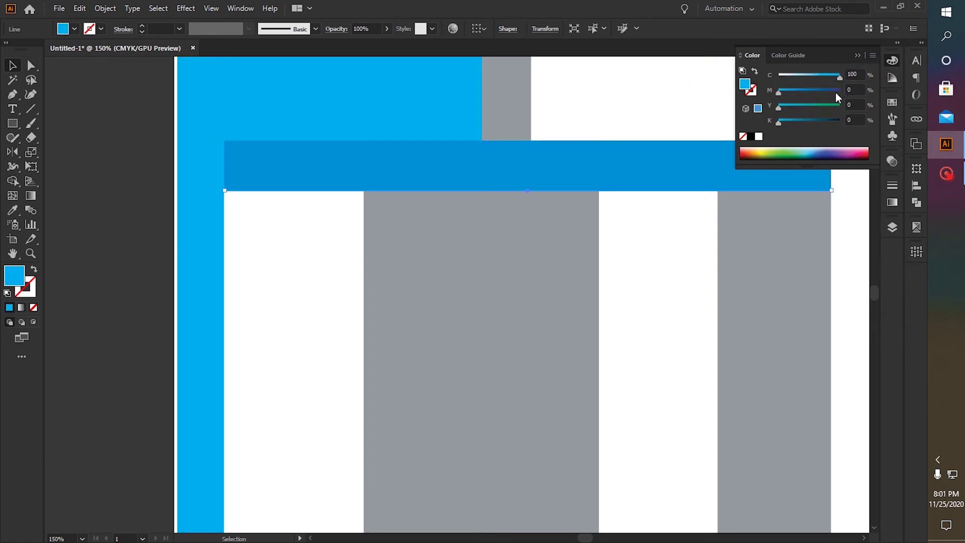
{"action": "left_click_drag", "start_coordinate": [835, 92], "coordinate": [852, 90]}
- Move the line straight down to a short distance below the blue header, and deselect it
{"action": "left_click_drag", "start_coordinate": [533, 192], "coordinate": [536, 222]}
{"action": "scroll", "coordinate": [549, 225], "scroll_direction": "down", "scroll_amount": 1}
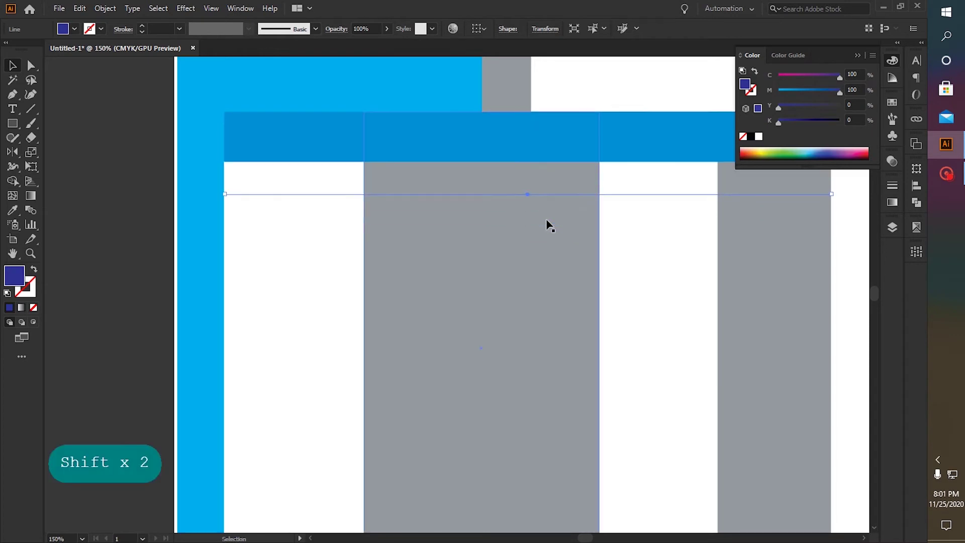
{"action": "left_click", "coordinate": [108, 232]}
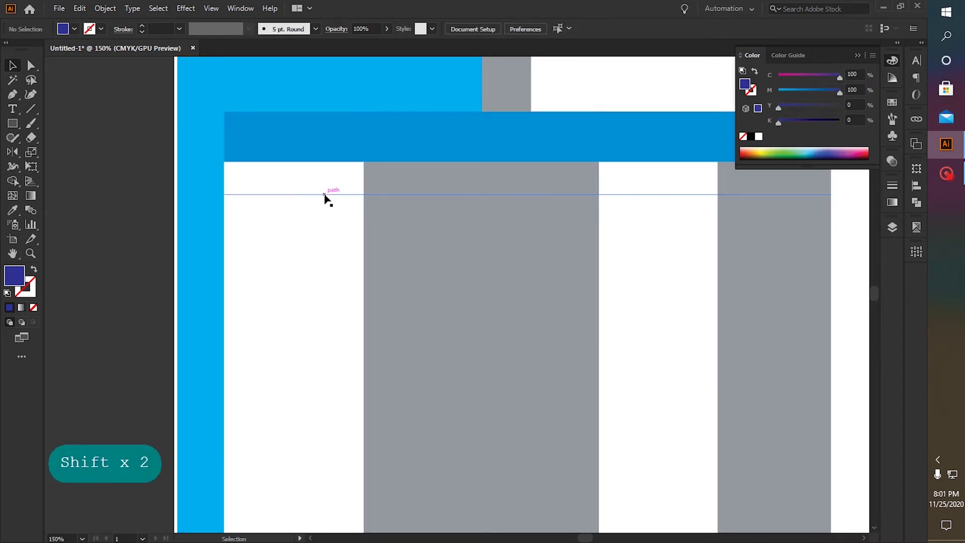
- Swap the line's fill and stroke so it has a 1 pt dark blue stroke, and deselect it
{"action": "left_click", "coordinate": [325, 194]}
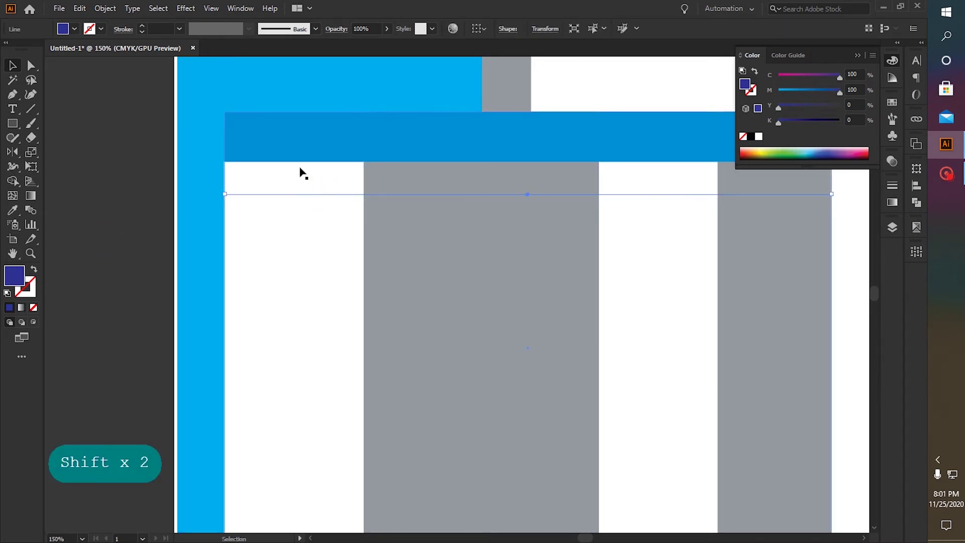
{"action": "left_click", "coordinate": [33, 270]}
{"action": "left_click", "coordinate": [91, 253]}
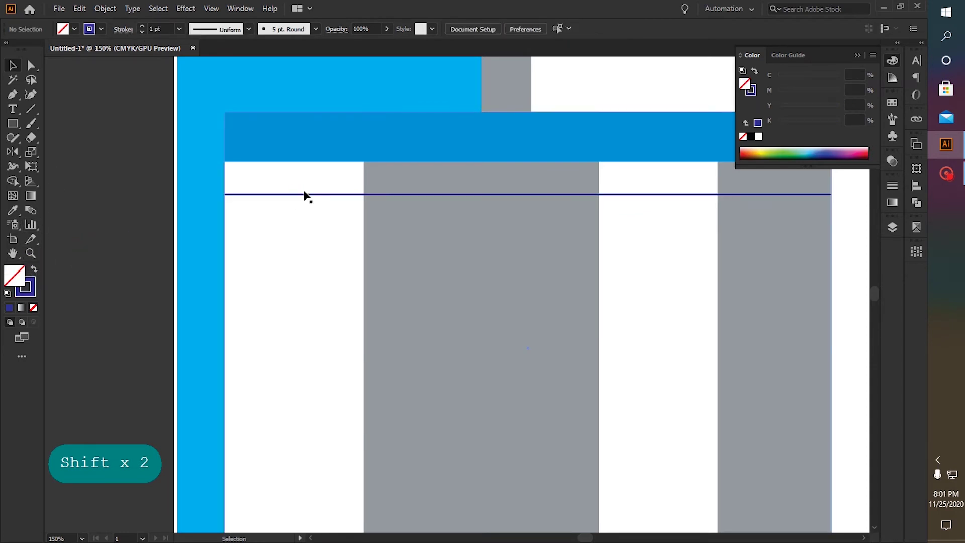
- Change the line's stroke colour to 100% cyan and 0% magenta, keeping the line selected
{"action": "left_click", "coordinate": [305, 196]}
{"action": "left_click", "coordinate": [306, 195]}
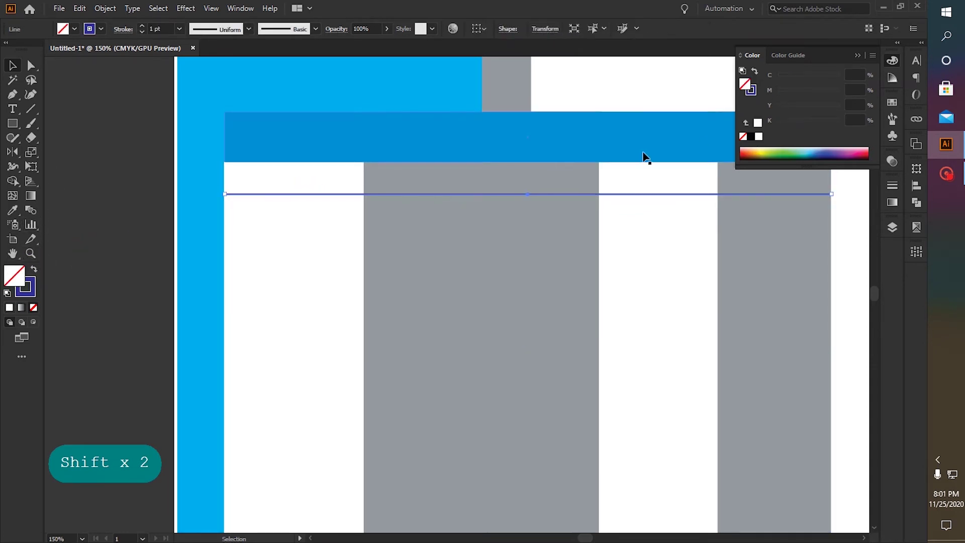
{"action": "left_click", "coordinate": [28, 296]}
{"action": "left_click", "coordinate": [777, 91]}
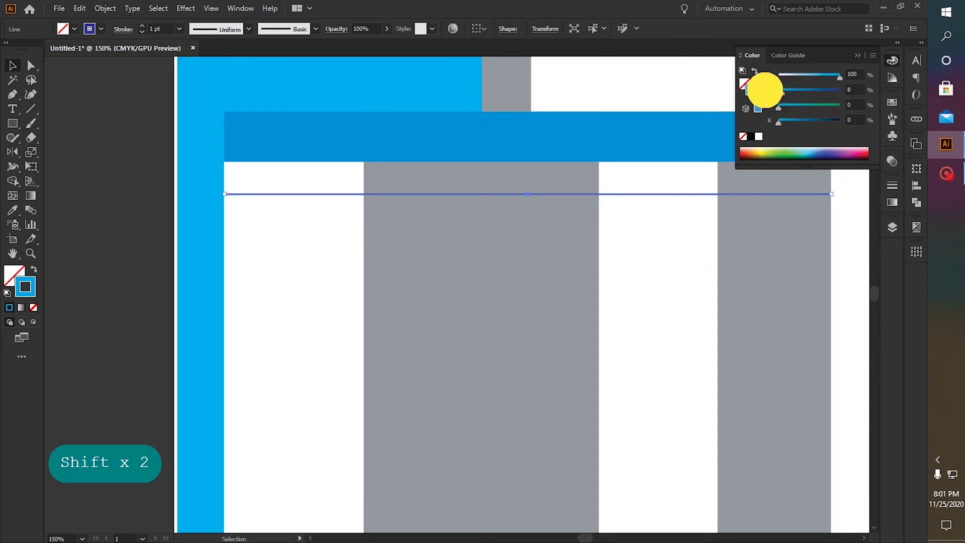
{"action": "left_click", "coordinate": [116, 204]}
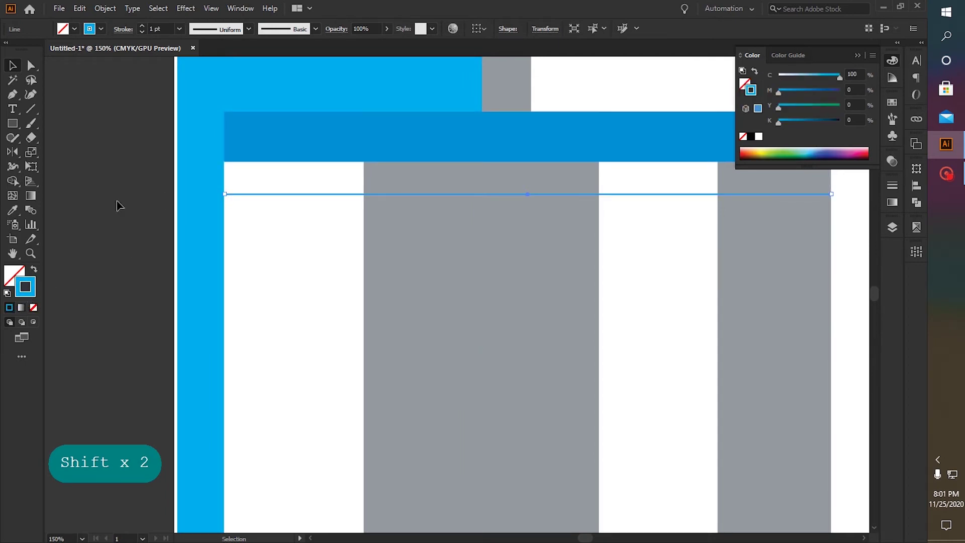
{"action": "left_click", "coordinate": [327, 194]}
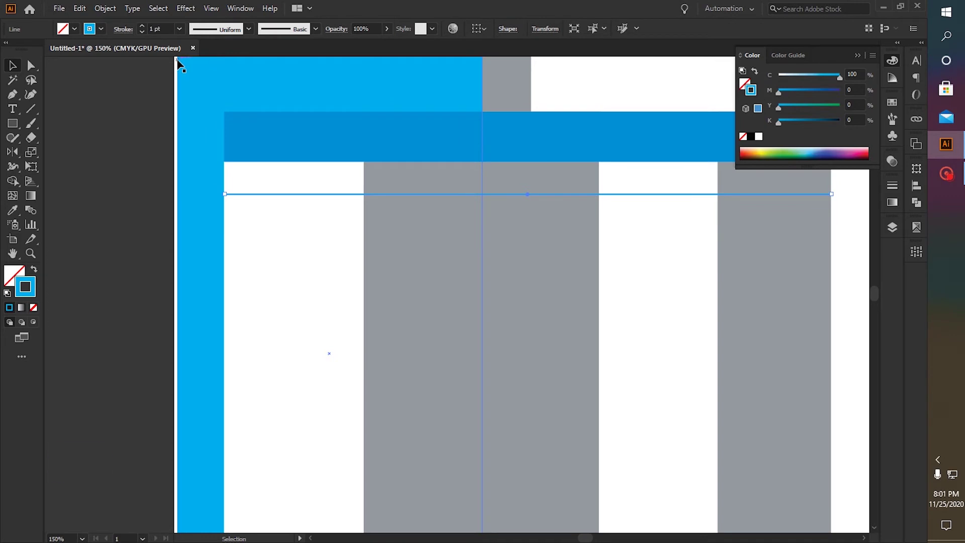
- Nudge the selected cyan line slightly farther down below the blue table header
{"action": "key", "text": "Down"}
{"action": "key", "text": "Down"}
{"action": "key", "text": "Down"}
{"action": "key", "text": "Down"}
{"action": "key", "text": "Down"}
{"action": "key", "text": "Down"}
{"action": "key", "text": "Down"}
{"action": "key", "text": "Down"}
{"action": "key", "text": "Down"}
{"action": "key", "text": "Down"}
{"action": "key", "text": "Down"}
{"action": "key", "text": "Down"}
{"action": "key", "text": "Down"}
{"action": "key", "text": "Down"}
{"action": "key", "text": "Down"}
{"action": "key", "text": "Down"}
{"action": "key", "text": "Down"}
{"action": "key", "text": "Down"}
{"action": "key", "text": "Down"}
{"action": "key", "text": "Down"}
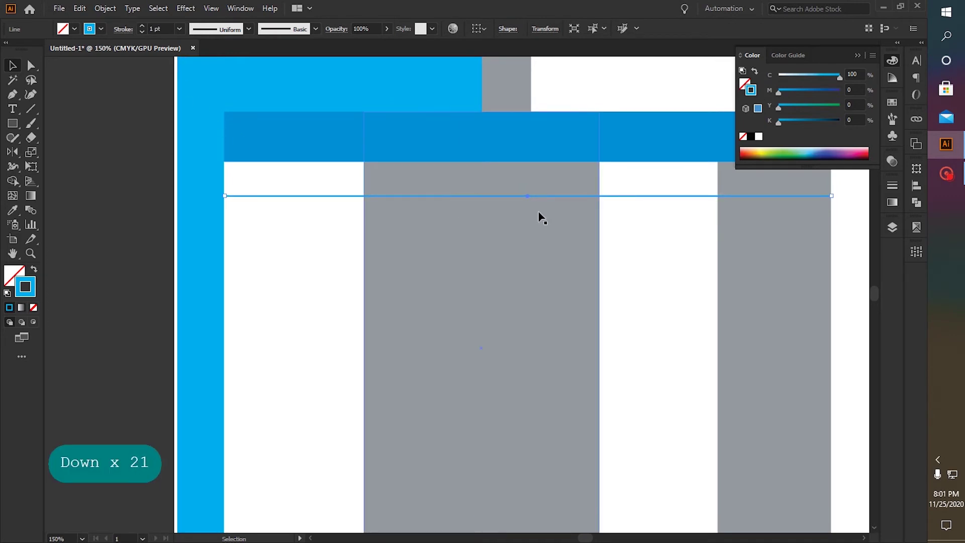
{"action": "scroll", "coordinate": [539, 216], "scroll_direction": "down", "scroll_amount": 1}
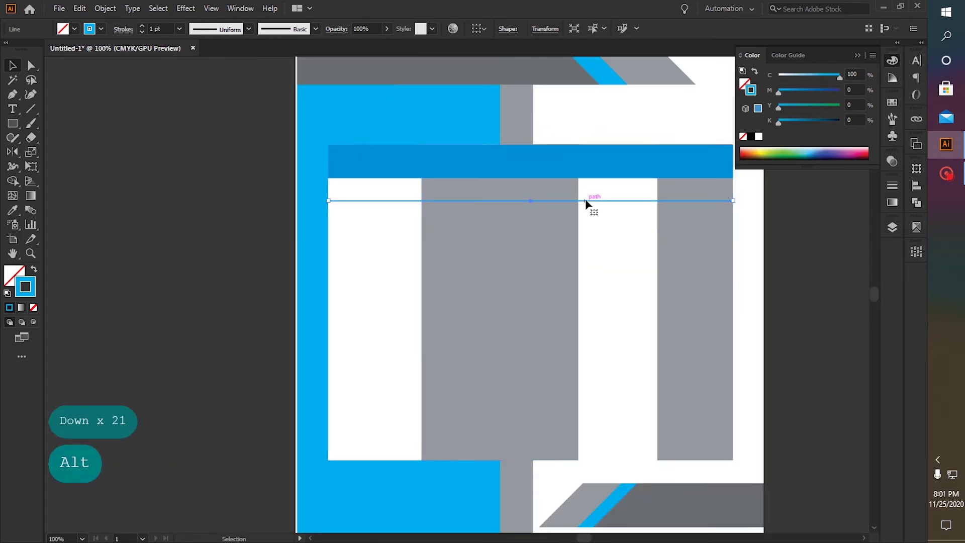
- Copy the cyan line straight down as a second row line and shift the original slightly lower
{"action": "mouse_move", "coordinate": [586, 201]}
{"action": "left_mouse_down"}
{"action": "mouse_move", "coordinate": [585, 237]}
{"action": "mouse_move", "coordinate": [600, 205]}
{"action": "left_mouse_up"}
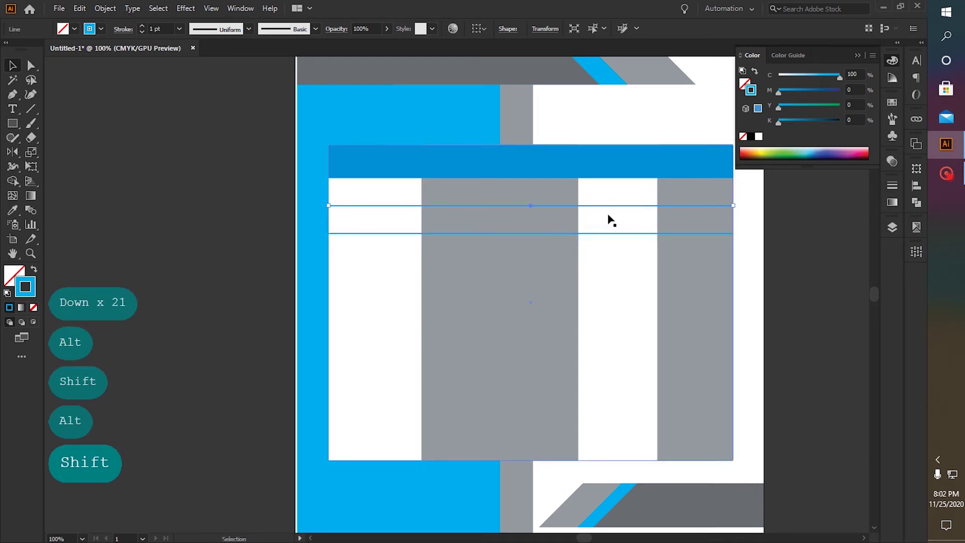
{"action": "double_click", "coordinate": [599, 233]}
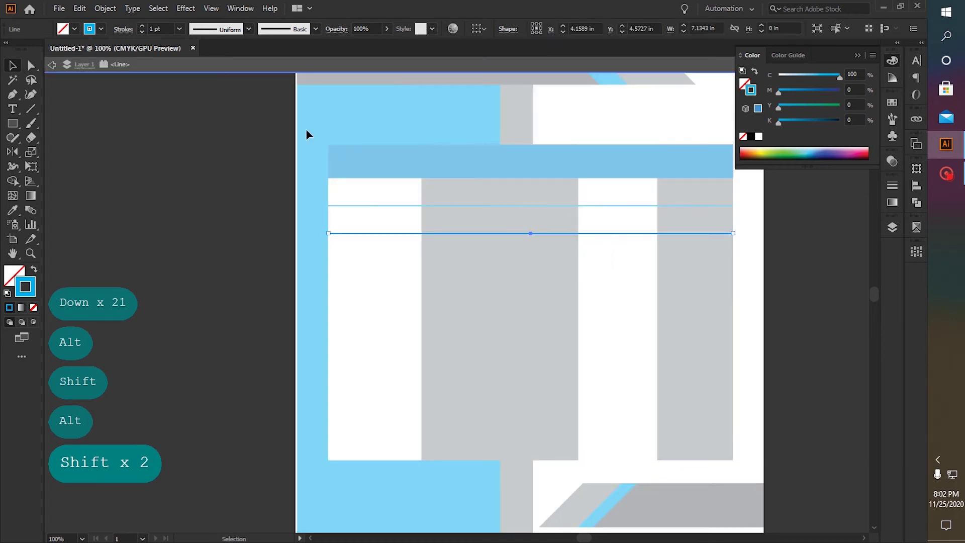
{"action": "left_click", "coordinate": [284, 67]}
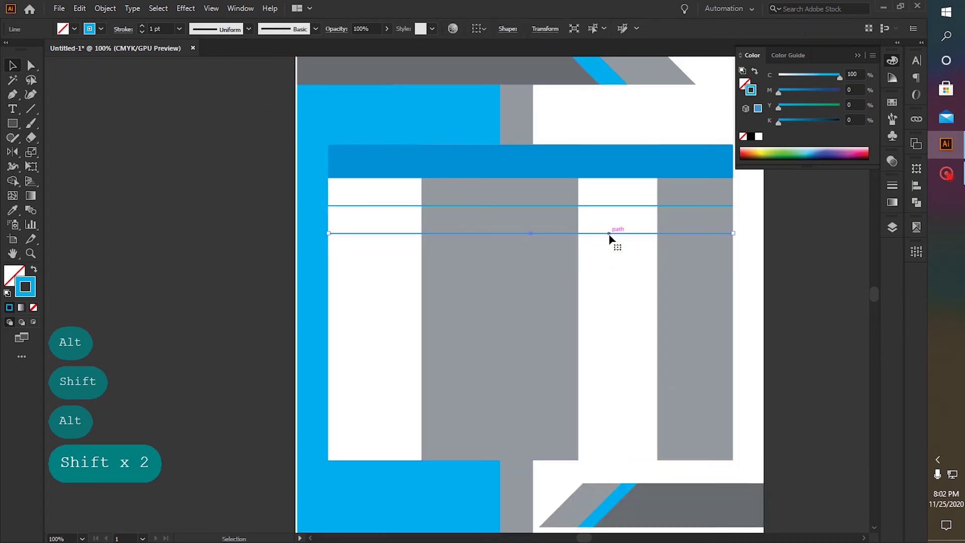
{"action": "double_click", "coordinate": [609, 234]}
{"action": "left_click", "coordinate": [444, 71]}
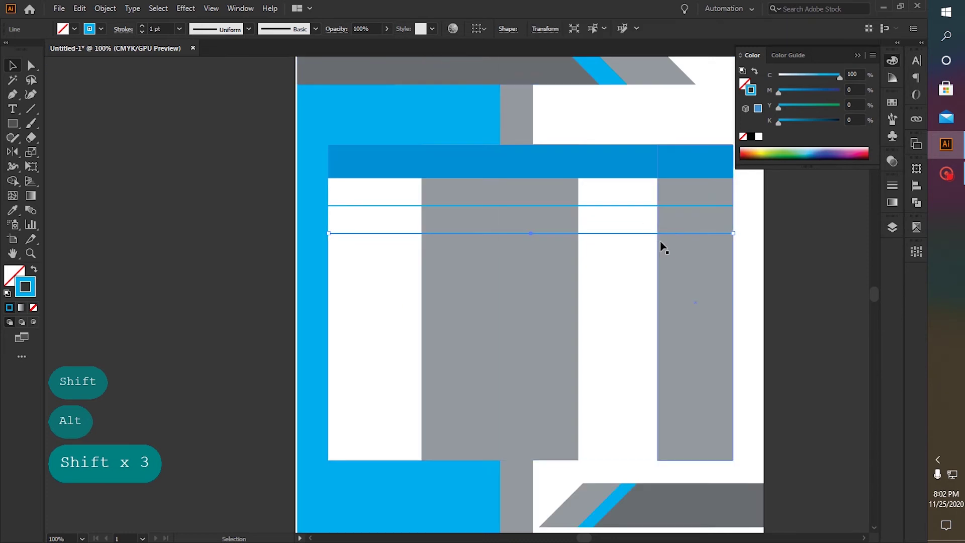
- Copy the second line down by one row spacing, repeat the duplication five times, and deselect
{"action": "left_click_drag", "start_coordinate": [639, 233], "coordinate": [633, 261]}
{"action": "key", "text": "ctrl+d"}
{"action": "key", "text": "ctrl+d"}
{"action": "key", "text": "ctrl+d"}
{"action": "key", "text": "ctrl+d"}
{"action": "key", "text": "ctrl+d"}
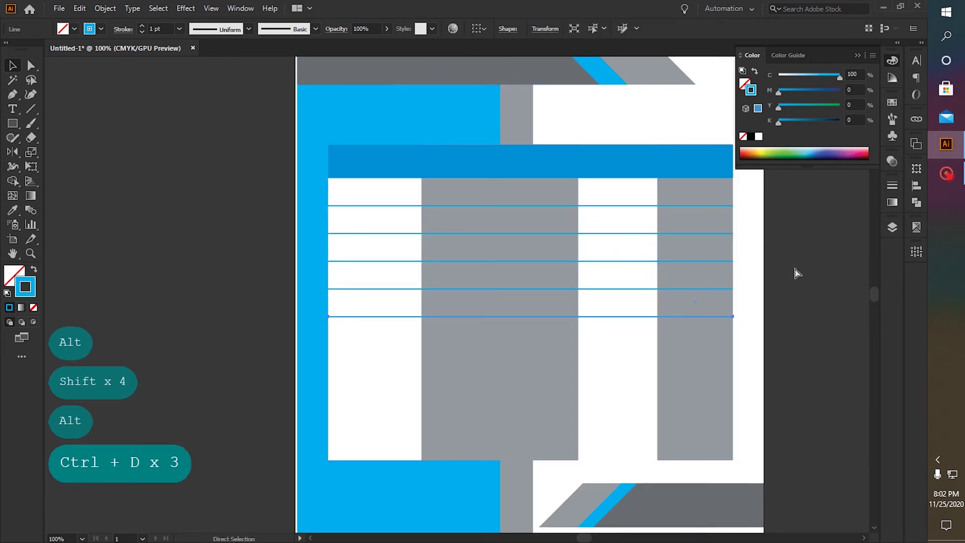
{"action": "left_click", "coordinate": [809, 380]}
- Move the second line up to the header's lower edge and the lowest line down to the table's bottom edge
{"action": "left_click", "coordinate": [628, 205]}
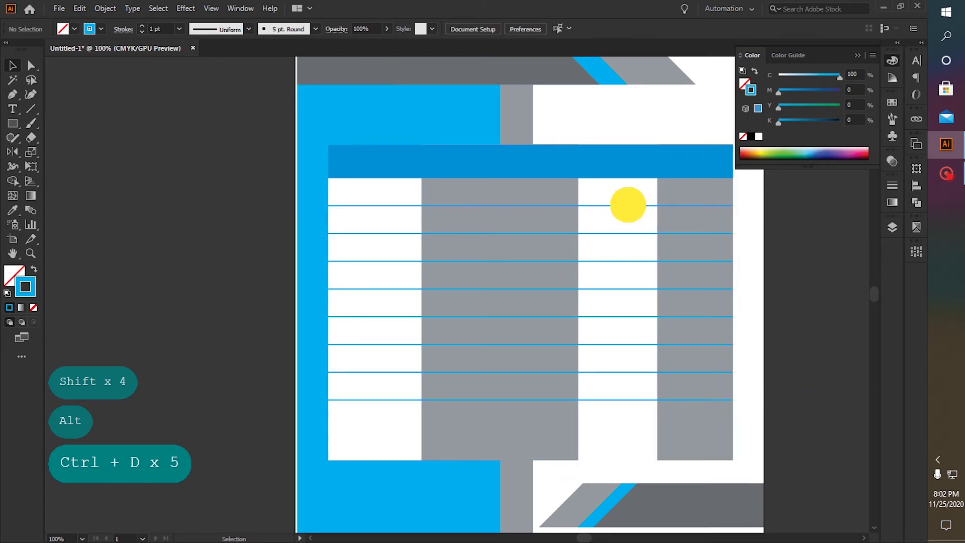
{"action": "left_click", "coordinate": [624, 234]}
{"action": "left_click_drag", "start_coordinate": [624, 234], "coordinate": [624, 179]}
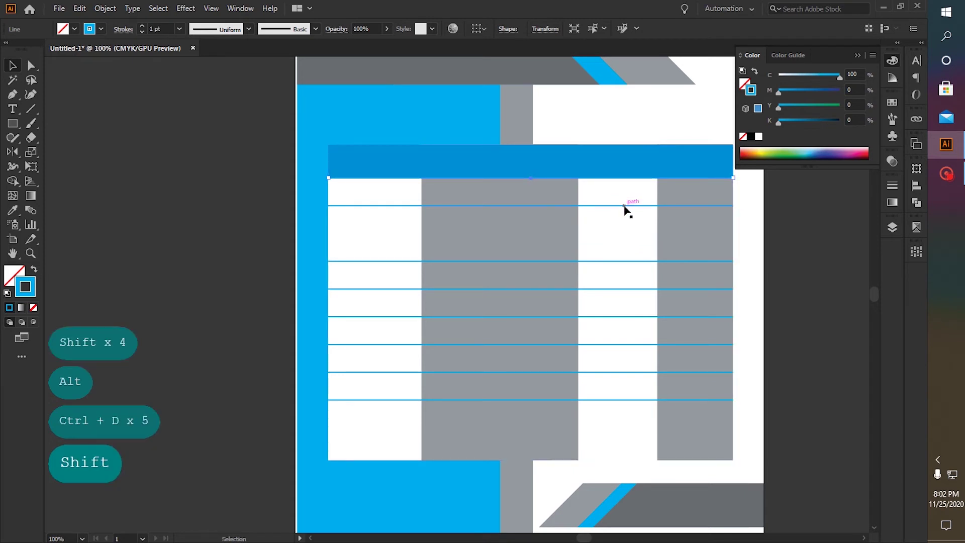
{"action": "left_click", "coordinate": [673, 256], "text": "shift"}
{"action": "left_click_drag", "start_coordinate": [647, 400], "coordinate": [642, 459]}
- Select all the row lines and distribute them evenly over the table's height, and deselect them
{"action": "left_click", "coordinate": [620, 373], "text": "shift"}
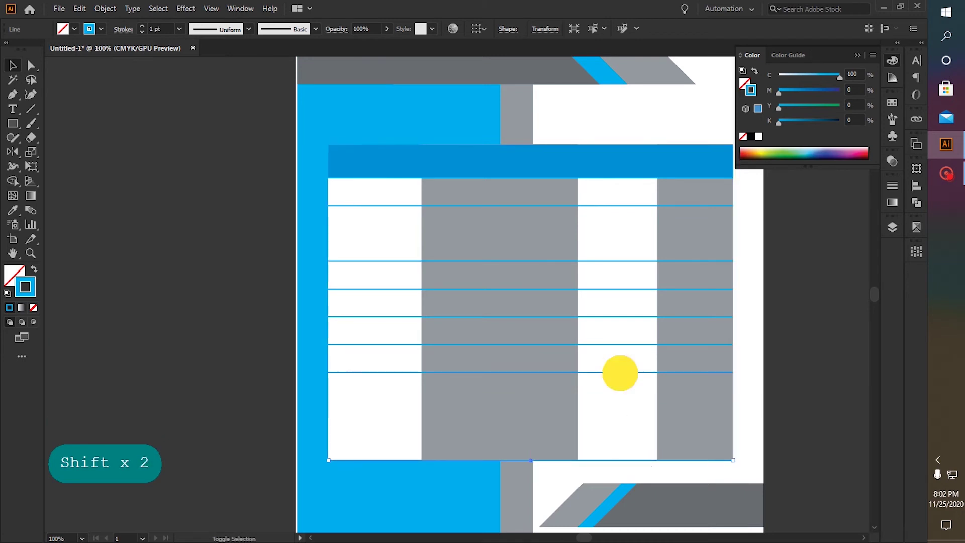
{"action": "left_click", "coordinate": [619, 344], "text": "shift"}
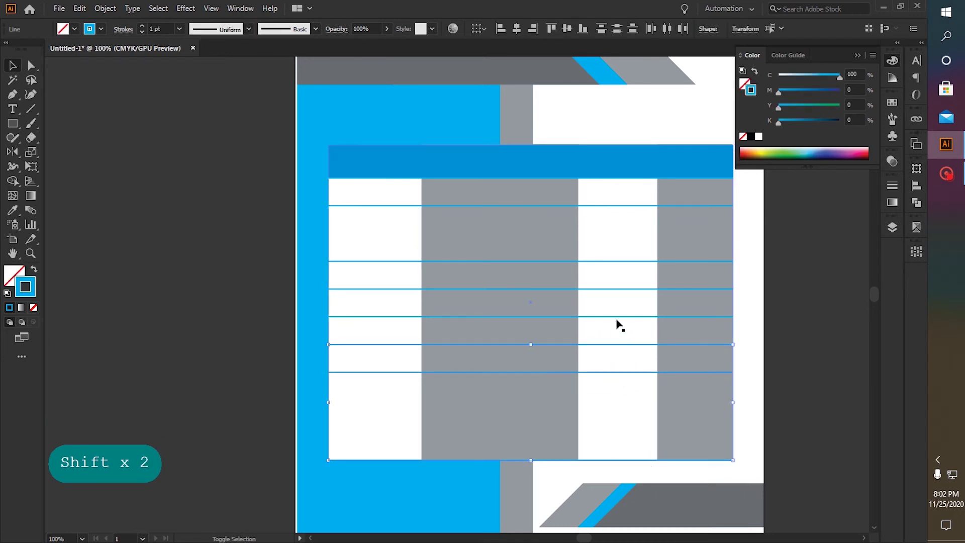
{"action": "left_click", "coordinate": [618, 316], "text": "shift"}
{"action": "left_click", "coordinate": [613, 289], "text": "shift"}
{"action": "left_click", "coordinate": [611, 261], "text": "shift"}
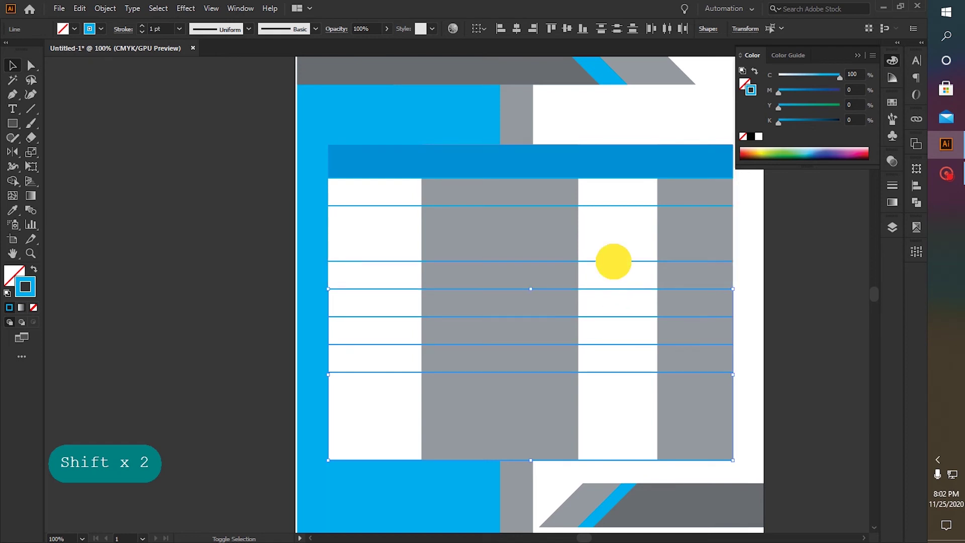
{"action": "left_click", "coordinate": [601, 205], "text": "shift"}
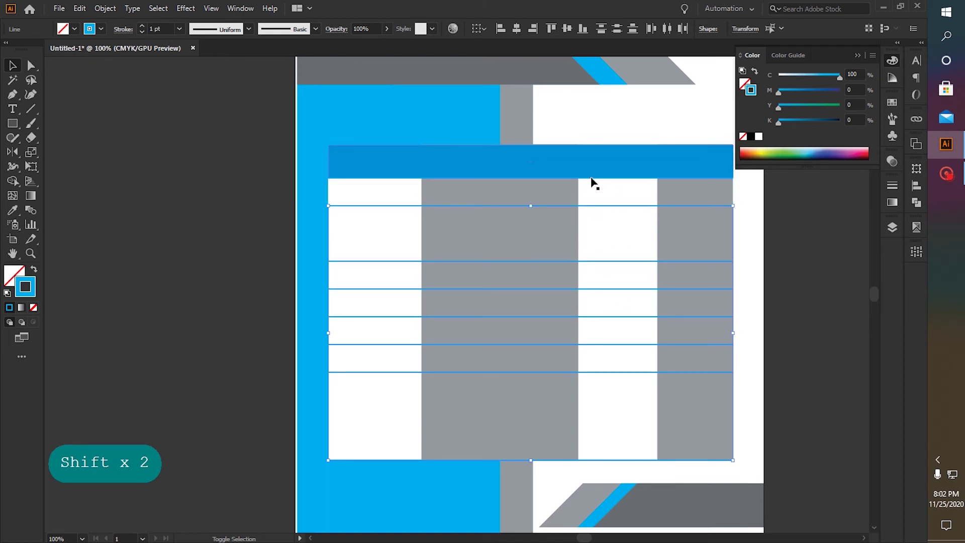
{"action": "left_click", "coordinate": [617, 29]}
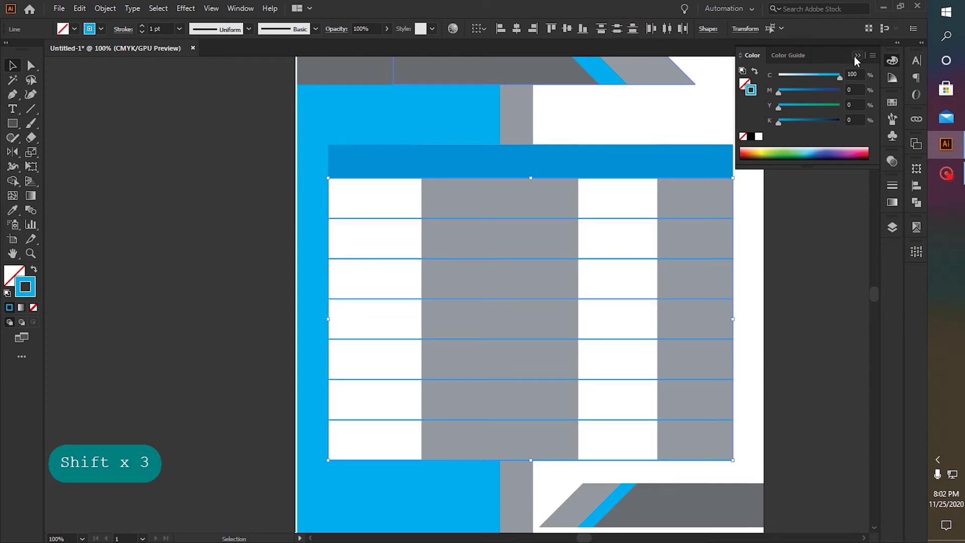
{"action": "left_click", "coordinate": [857, 60]}
{"action": "left_click", "coordinate": [801, 285]}
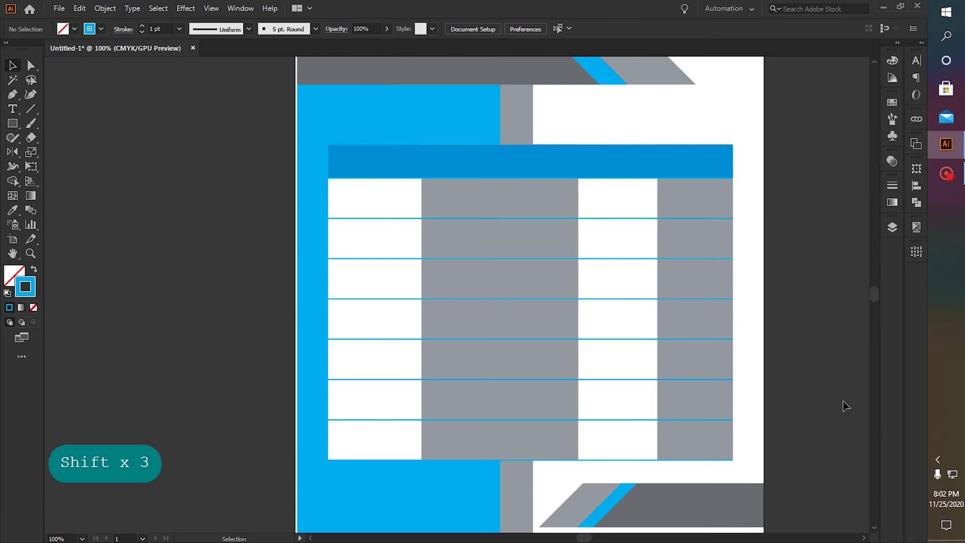
- Delete the row line lying on the table's bottom edge
{"action": "scroll", "coordinate": [676, 433], "scroll_direction": "down", "scroll_amount": 2}
{"action": "left_click", "coordinate": [640, 416]}
{"action": "key", "text": "Delete"}
{"action": "left_click", "coordinate": [809, 390]}
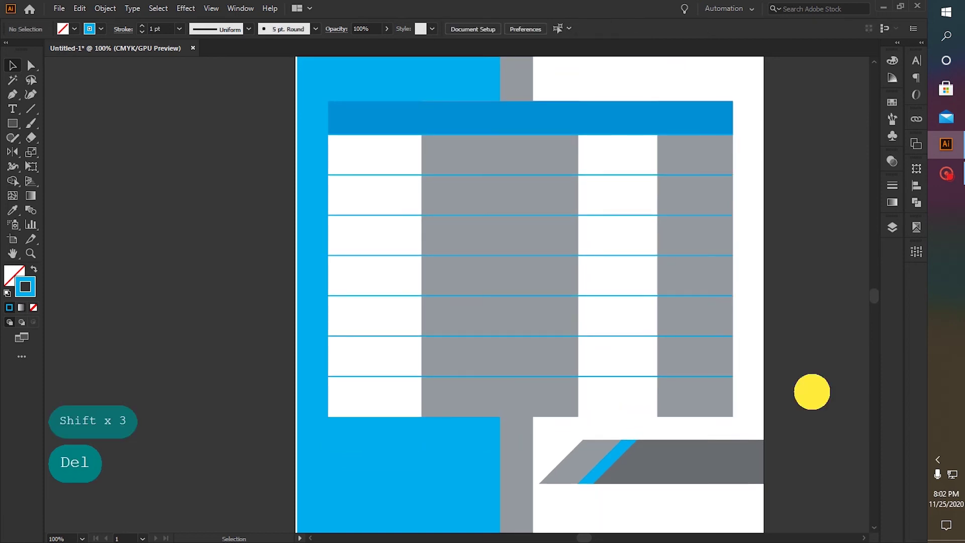
- Move the grouped invoice text from beside the artboard onto the invoice page
{"action": "scroll", "coordinate": [763, 397], "scroll_direction": "down", "scroll_amount": 1}
{"action": "scroll", "coordinate": [774, 394], "scroll_direction": "down", "scroll_amount": 2}
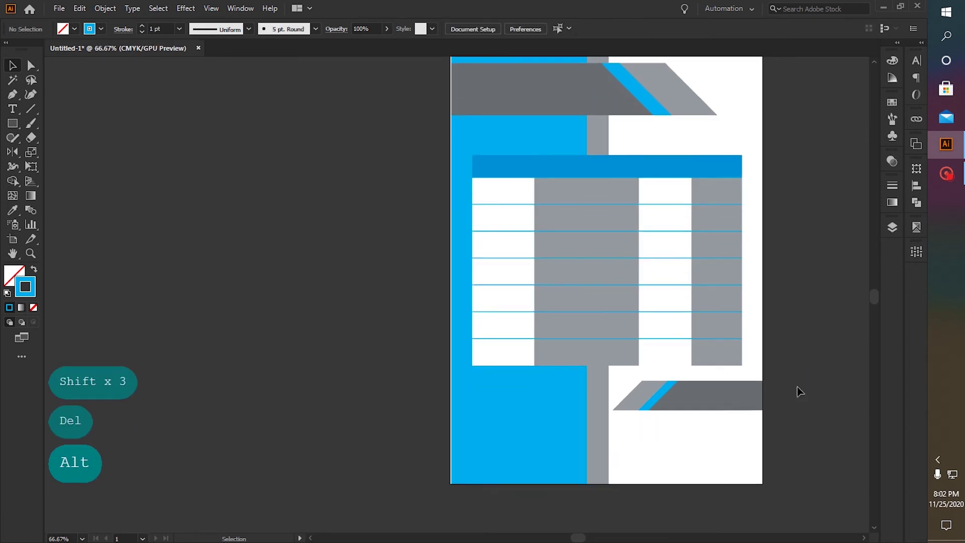
{"action": "left_click", "coordinate": [835, 390]}
{"action": "scroll", "coordinate": [750, 420], "scroll_direction": "left", "scroll_amount": 2}
{"action": "left_click", "coordinate": [739, 402]}
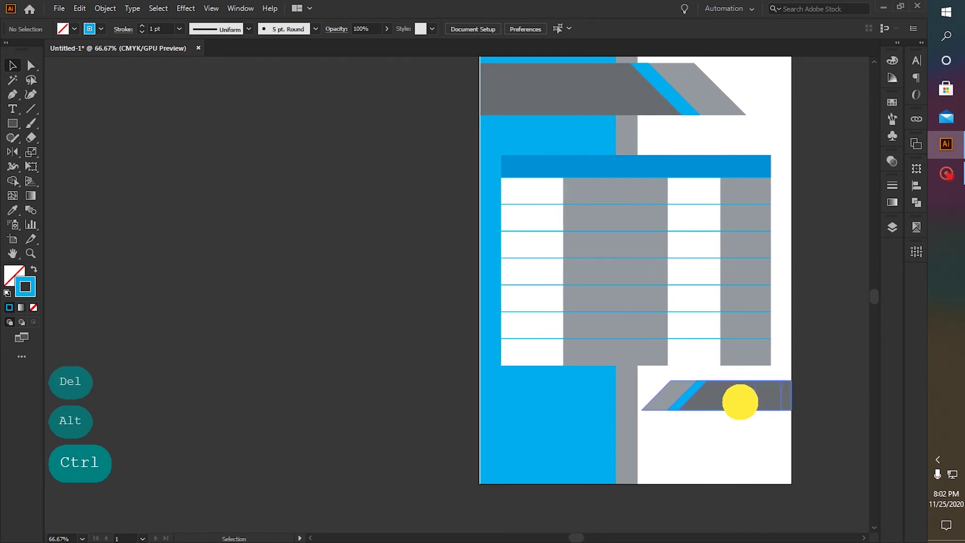
{"action": "left_click", "coordinate": [366, 319]}
{"action": "scroll", "coordinate": [684, 313], "scroll_direction": "up", "scroll_amount": 2}
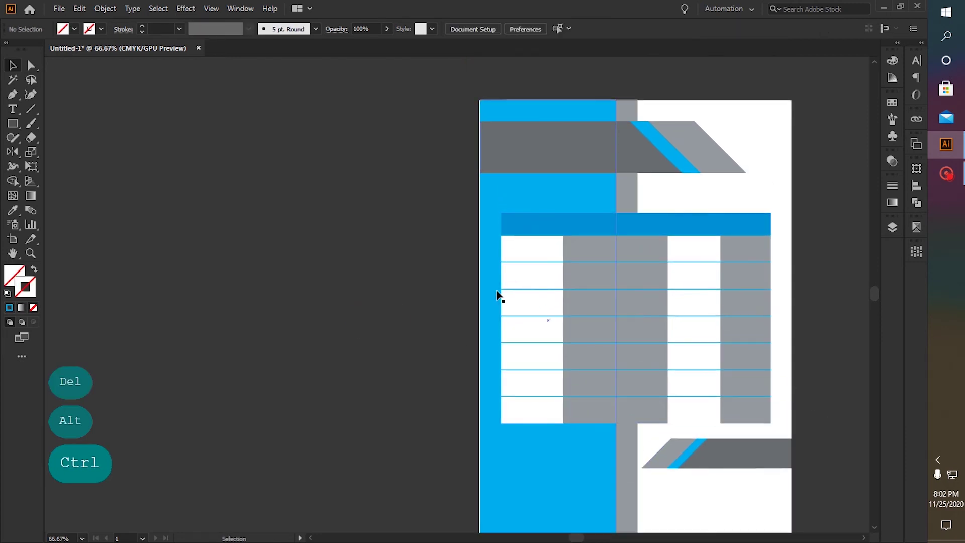
{"action": "scroll", "coordinate": [638, 338], "scroll_direction": "down", "scroll_amount": 1}
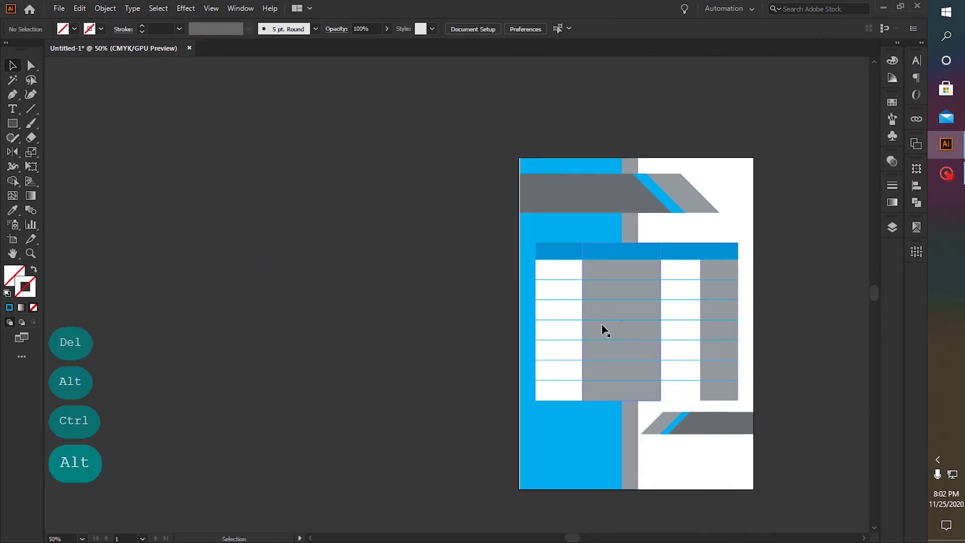
{"action": "scroll", "coordinate": [604, 329], "scroll_direction": "down", "scroll_amount": 2}
{"action": "left_click_drag", "start_coordinate": [123, 189], "coordinate": [355, 448]}
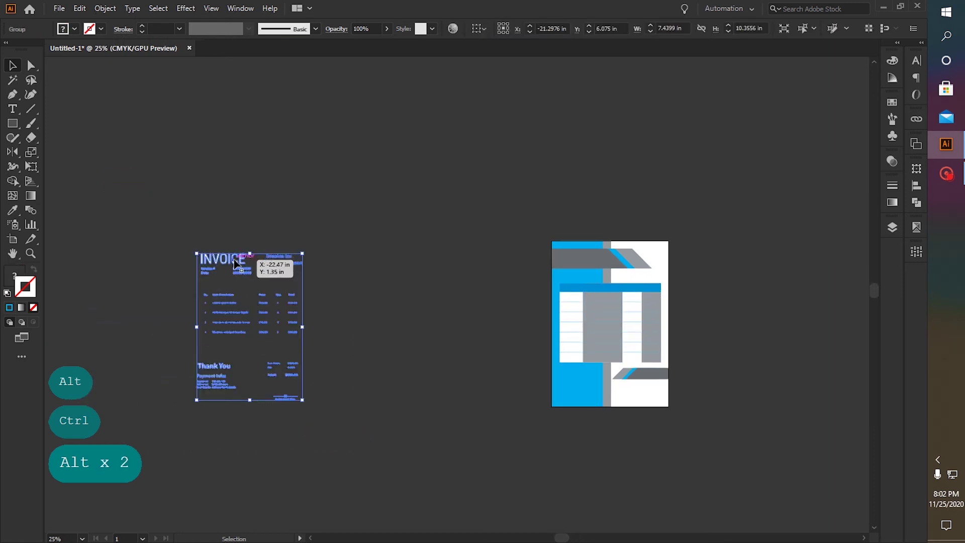
{"action": "left_click_drag", "start_coordinate": [237, 261], "coordinate": [599, 257]}
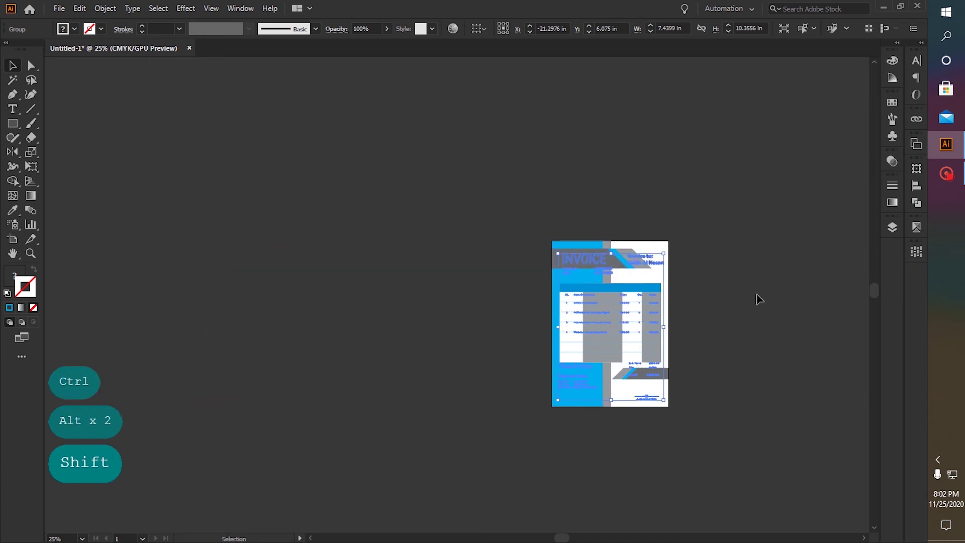
- Bring the grouped invoice text in front of the page artwork and deselect it
{"action": "right_click", "coordinate": [595, 260]}
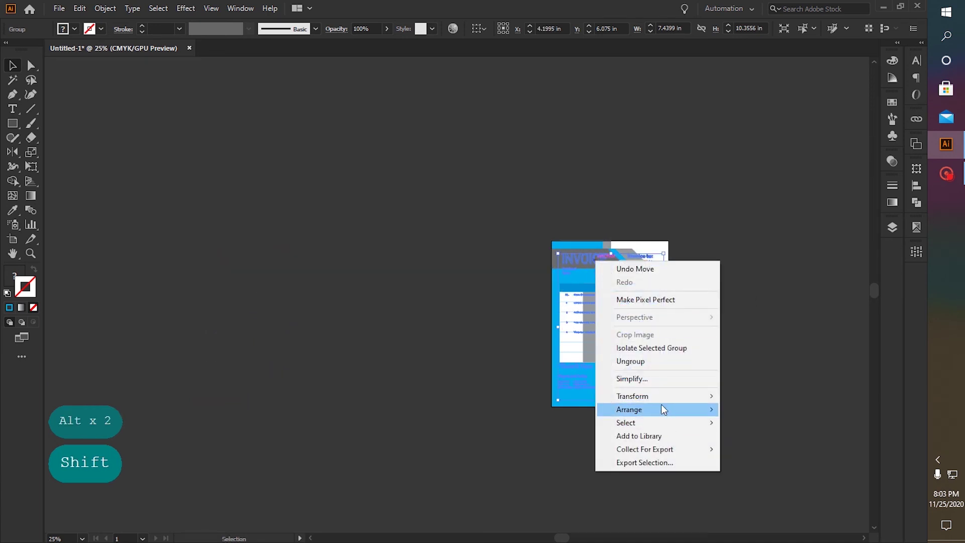
{"action": "mouse_move", "coordinate": [661, 408]}
{"action": "left_click", "coordinate": [747, 410]}
{"action": "left_click", "coordinate": [695, 330]}
{"action": "scroll", "coordinate": [634, 270], "scroll_direction": "up", "scroll_amount": 2}
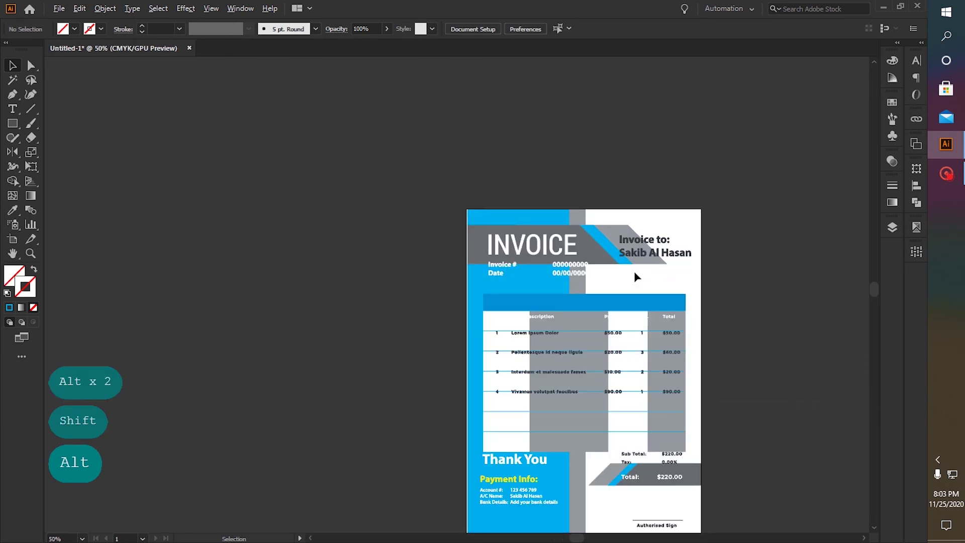
- Move the grouped invoice text off the page to the empty area beside it, and ungroup it
{"action": "left_click", "coordinate": [525, 251]}
{"action": "left_click_drag", "start_coordinate": [526, 249], "coordinate": [277, 258]}
{"action": "right_click", "coordinate": [278, 258]}
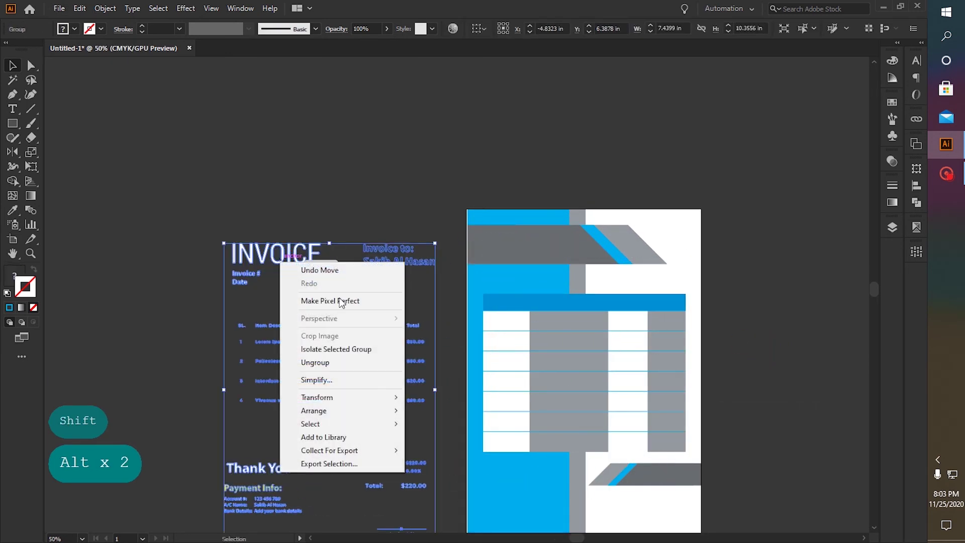
{"action": "left_click", "coordinate": [323, 363]}
- Move the INVOICE title onto the dark grey part of the page's upper banner
{"action": "left_click", "coordinate": [148, 258]}
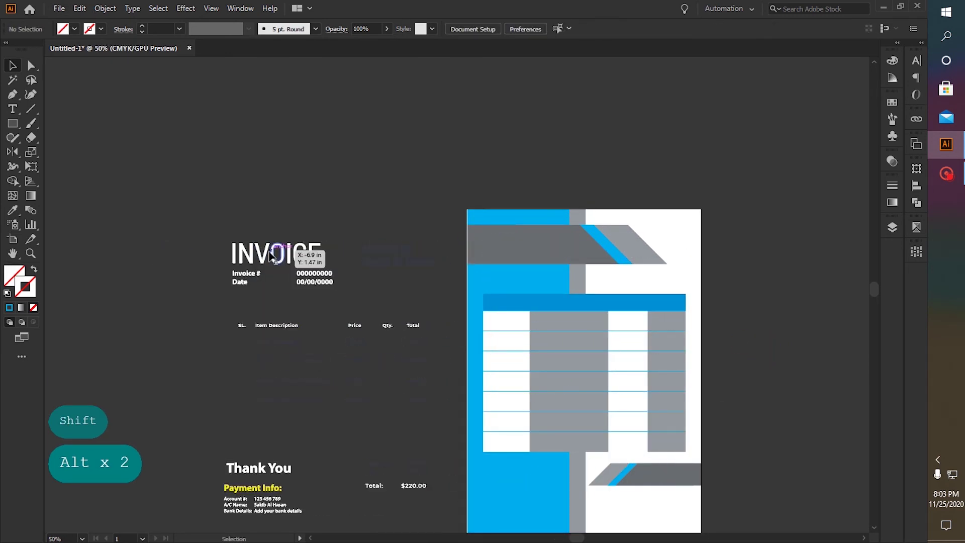
{"action": "left_click_drag", "start_coordinate": [271, 256], "coordinate": [524, 246]}
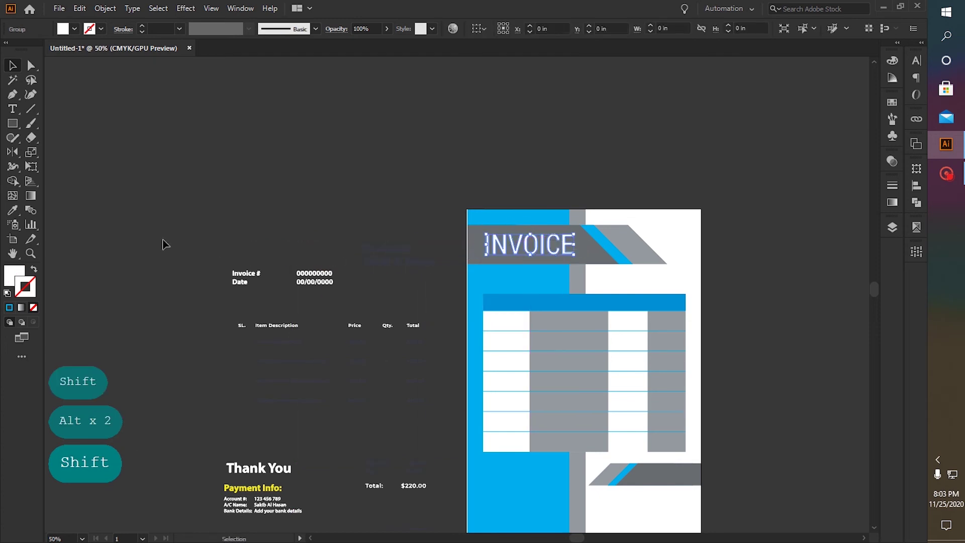
{"action": "left_click", "coordinate": [286, 244]}
- Move the "Invoice to:" block with the recipient's name over the upper banner's slanted end, near the page's right edge
{"action": "double_click", "coordinate": [382, 251]}
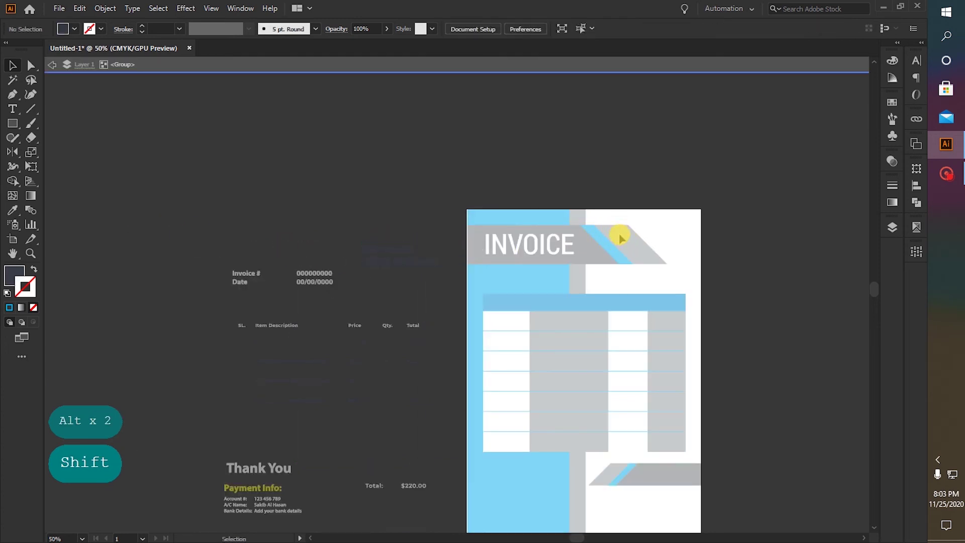
{"action": "left_click", "coordinate": [610, 68]}
{"action": "left_click", "coordinate": [408, 257]}
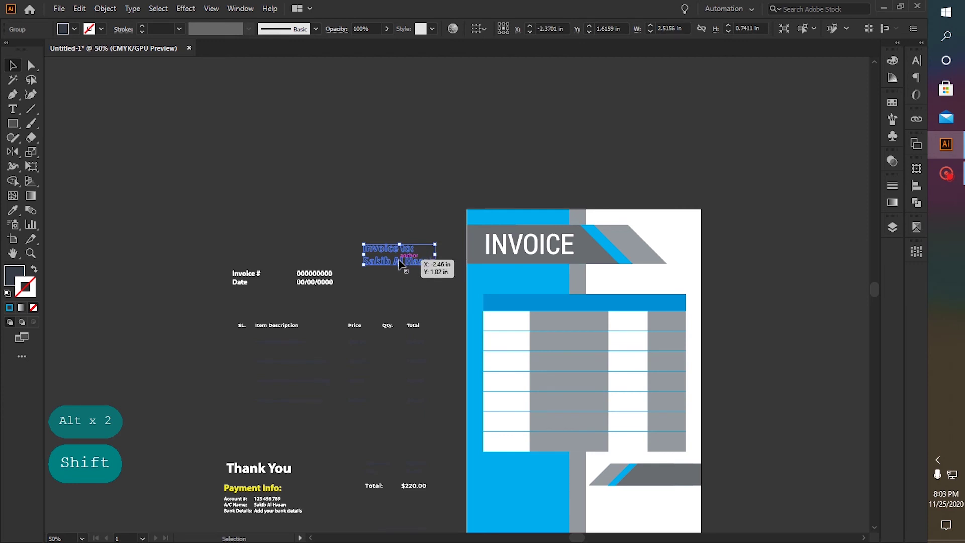
{"action": "left_click_drag", "start_coordinate": [397, 260], "coordinate": [710, 269]}
{"action": "left_click", "coordinate": [743, 272]}
{"action": "scroll", "coordinate": [681, 251], "scroll_direction": "up", "scroll_amount": 2}
{"action": "left_click", "coordinate": [775, 265]}
{"action": "scroll", "coordinate": [751, 278], "scroll_direction": "down", "scroll_amount": 2}
{"action": "scroll", "coordinate": [751, 277], "scroll_direction": "up", "scroll_amount": 2}
{"action": "left_click", "coordinate": [185, 315]}
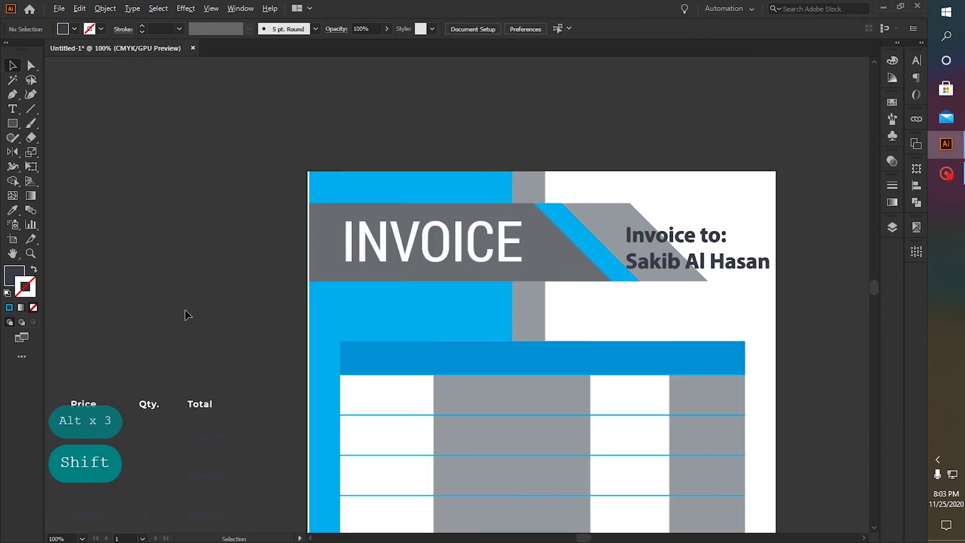
- Move the invoice number and date block between the upper banner and the blue table header, and deselect it
{"action": "scroll", "coordinate": [186, 315], "scroll_direction": "down", "scroll_amount": 2}
{"action": "scroll", "coordinate": [112, 300], "scroll_direction": "up", "scroll_amount": 2}
{"action": "scroll", "coordinate": [131, 299], "scroll_direction": "down", "scroll_amount": 3}
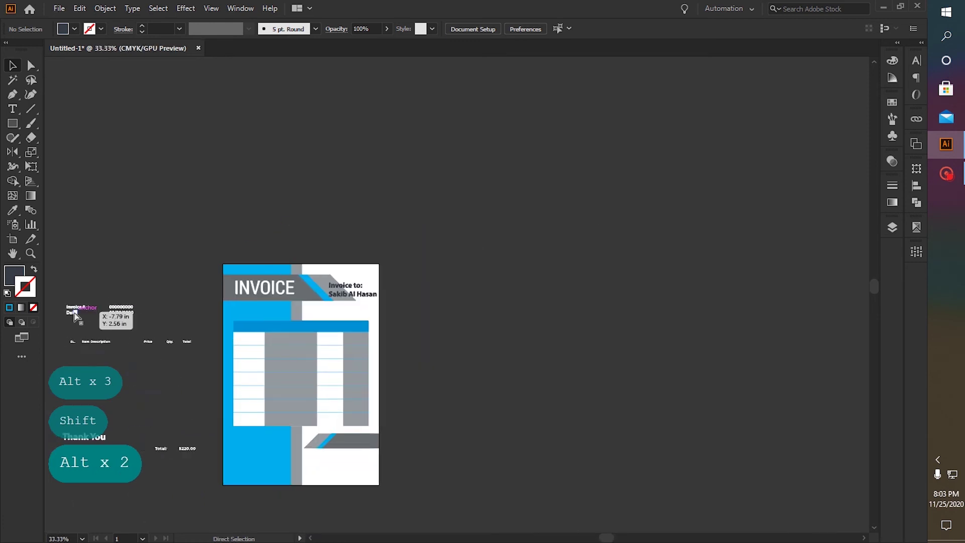
{"action": "scroll", "coordinate": [101, 299], "scroll_direction": "left", "scroll_amount": 2}
{"action": "left_click_drag", "start_coordinate": [93, 299], "coordinate": [196, 319]}
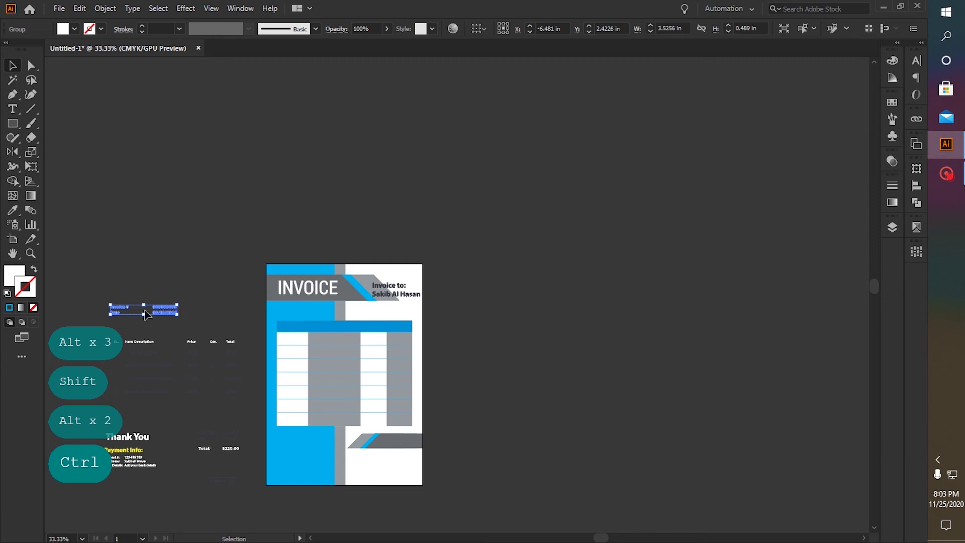
{"action": "scroll", "coordinate": [146, 314], "scroll_direction": "up", "scroll_amount": 2}
{"action": "left_click_drag", "start_coordinate": [206, 307], "coordinate": [524, 305]}
{"action": "left_click", "coordinate": [767, 334]}
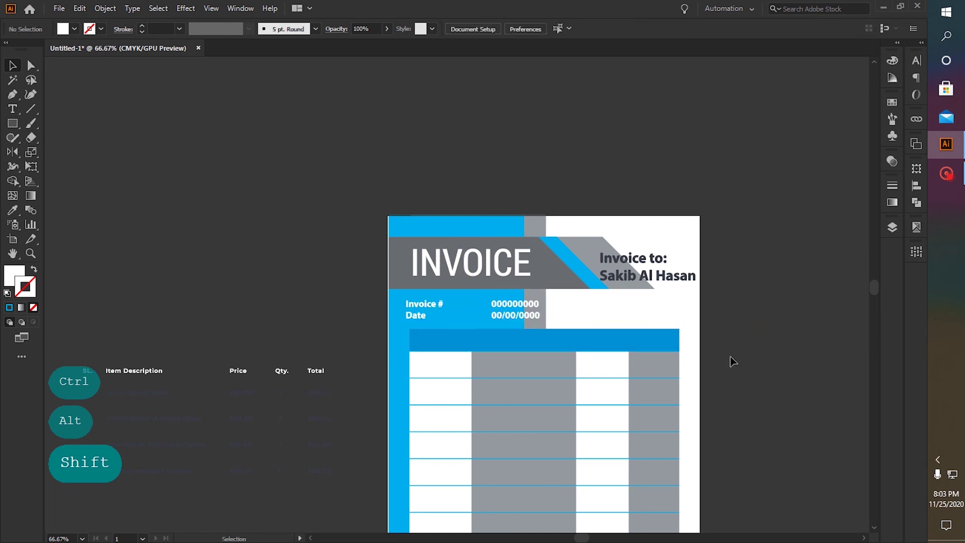
- Left-align the Thank You heading with the payment info text, and move both onto the blue area below the content table
{"action": "scroll", "coordinate": [226, 422], "scroll_direction": "down", "scroll_amount": 2}
{"action": "left_click", "coordinate": [133, 316]}
{"action": "left_click", "coordinate": [204, 280]}
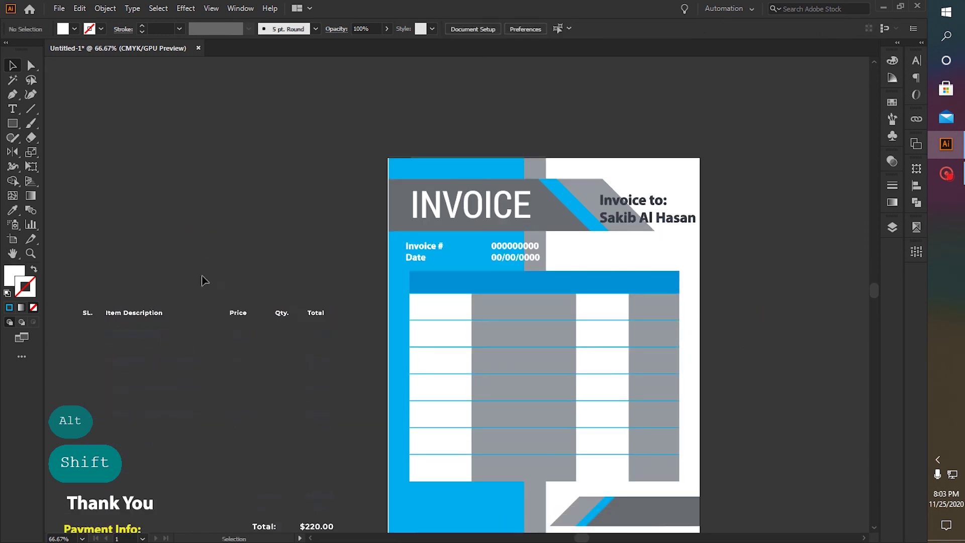
{"action": "scroll", "coordinate": [203, 280], "scroll_direction": "down", "scroll_amount": 4}
{"action": "left_click", "coordinate": [107, 371]}
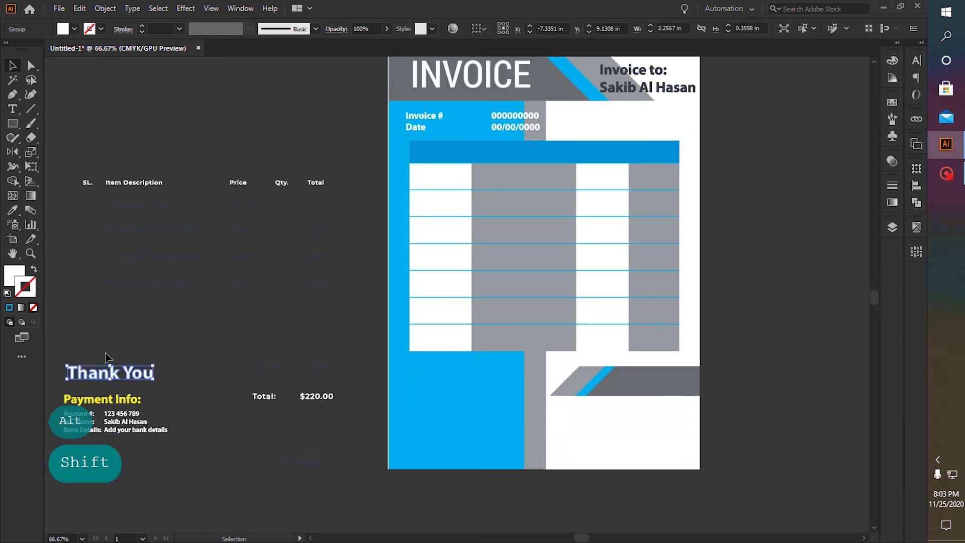
{"action": "double_click", "coordinate": [107, 371]}
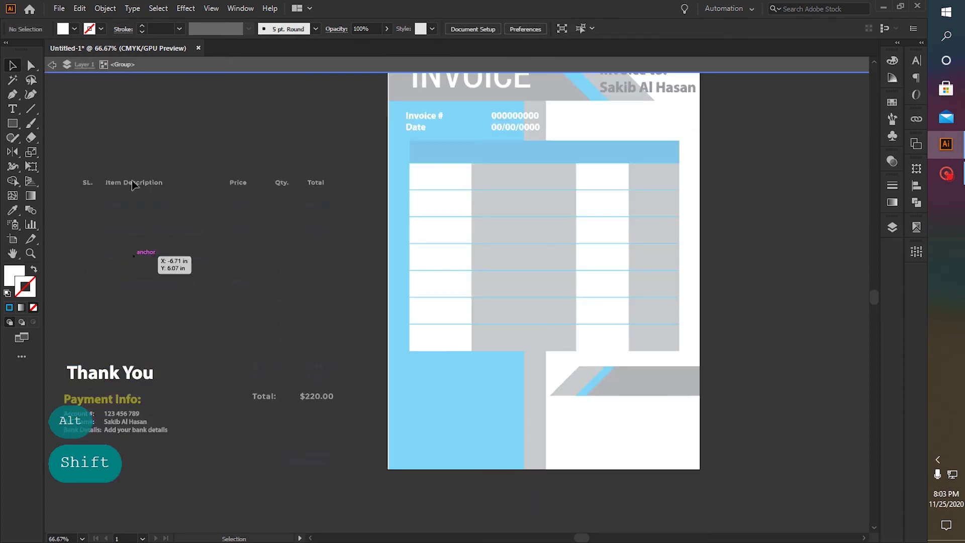
{"action": "left_click", "coordinate": [154, 67]}
{"action": "left_click", "coordinate": [93, 427]}
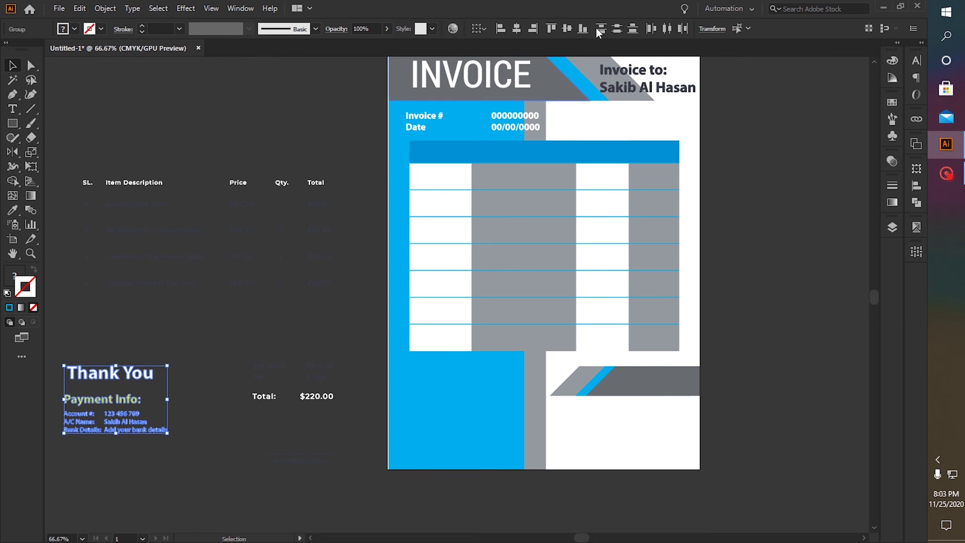
{"action": "left_click", "coordinate": [173, 356]}
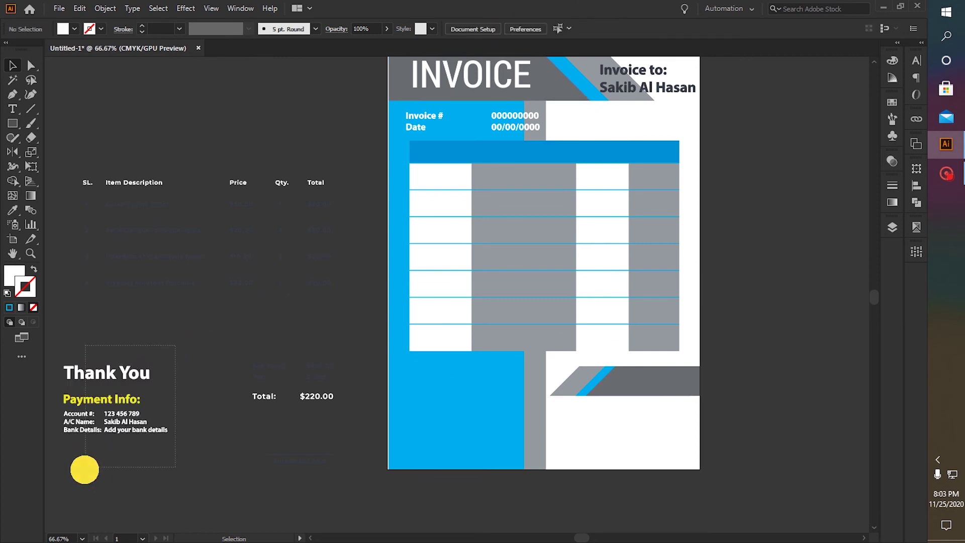
{"action": "left_click_drag", "start_coordinate": [86, 462], "coordinate": [440, 379]}
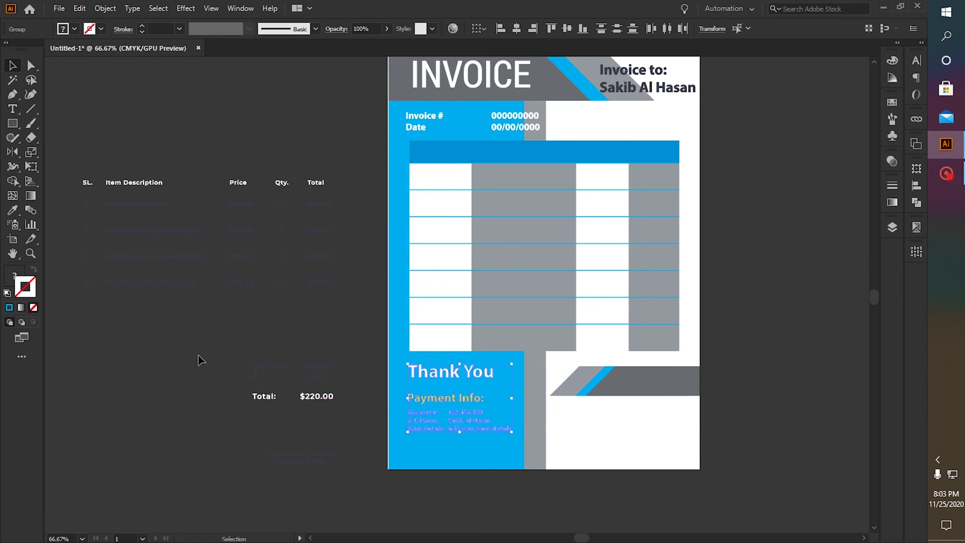
{"action": "left_click", "coordinate": [206, 410]}
- Shift the page's lower slanted banner slightly down to make space beneath the content table
{"action": "left_click_drag", "start_coordinate": [222, 351], "coordinate": [342, 411]}
{"action": "left_click", "coordinate": [631, 392]}
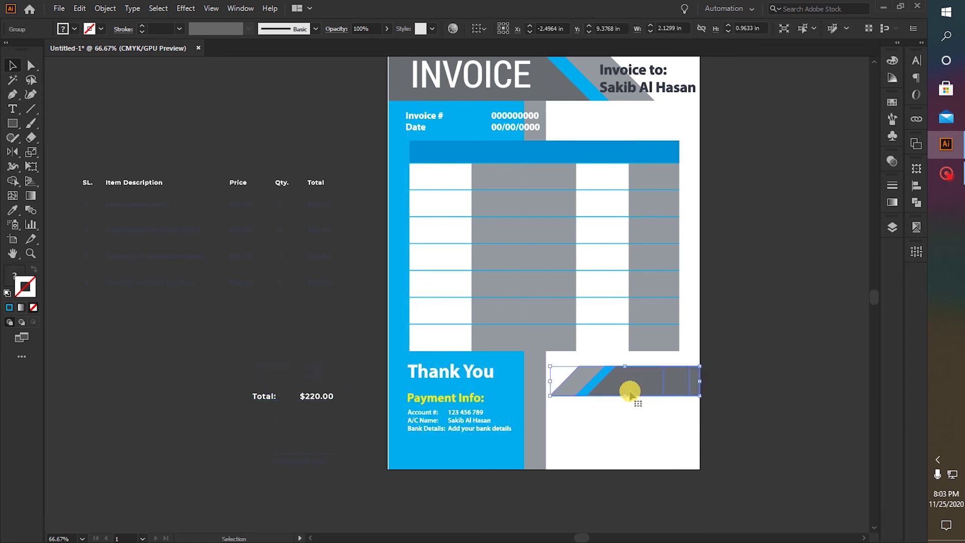
{"action": "left_click_drag", "start_coordinate": [634, 381], "coordinate": [635, 396]}
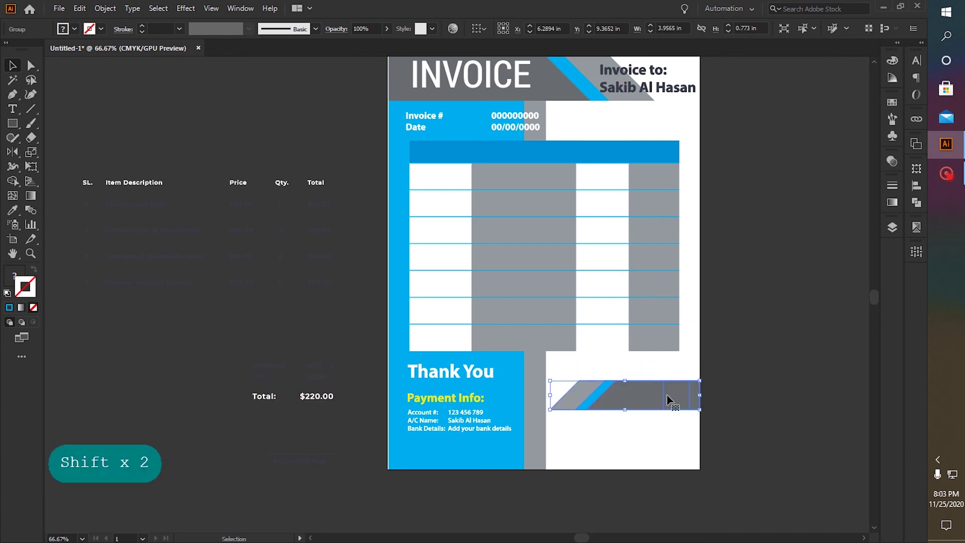
{"action": "left_click", "coordinate": [761, 382]}
- Place the Sub Total, Tax and Total block below the table, with its Total line on the lower slanted banner
{"action": "left_click_drag", "start_coordinate": [230, 333], "coordinate": [346, 413]}
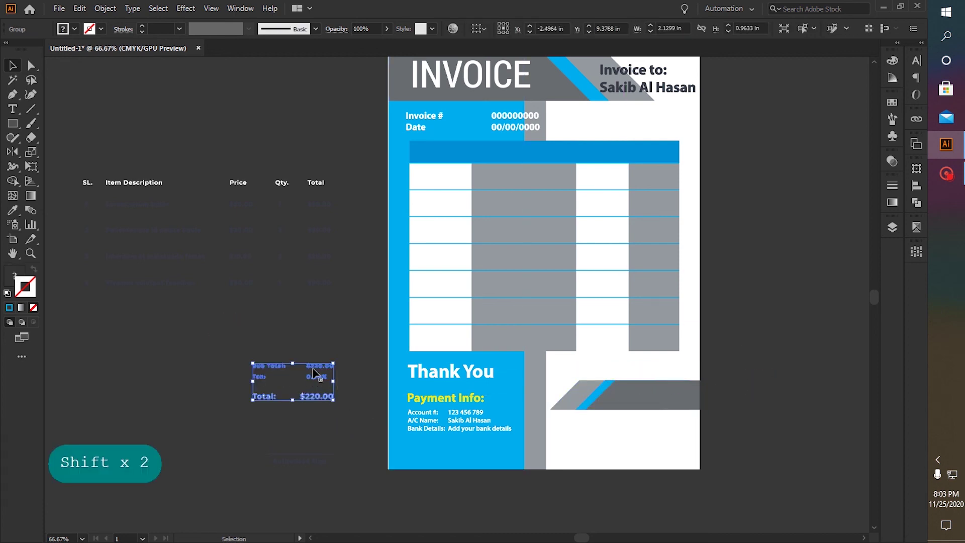
{"action": "left_click_drag", "start_coordinate": [313, 372], "coordinate": [651, 369]}
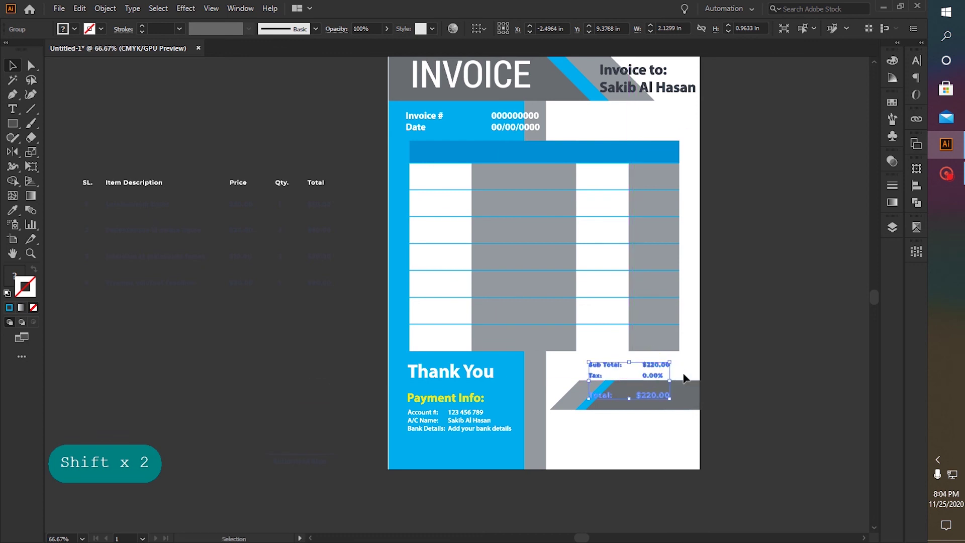
{"action": "left_click", "coordinate": [753, 380]}
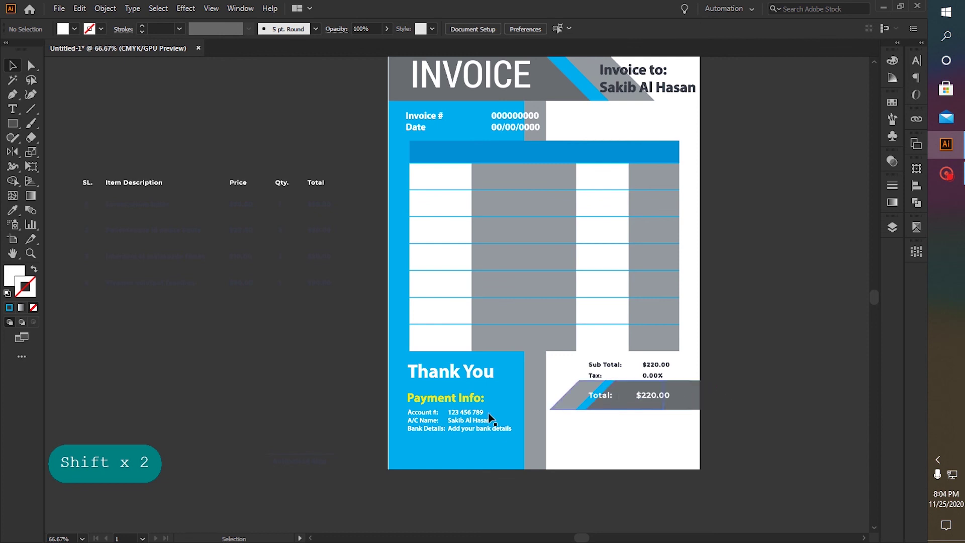
- Place the Authorised Sign block in the white area below the lower banner, and the item list text over the content table
{"action": "left_click", "coordinate": [301, 463]}
{"action": "left_click_drag", "start_coordinate": [305, 461], "coordinate": [647, 454]}
{"action": "left_click", "coordinate": [723, 434]}
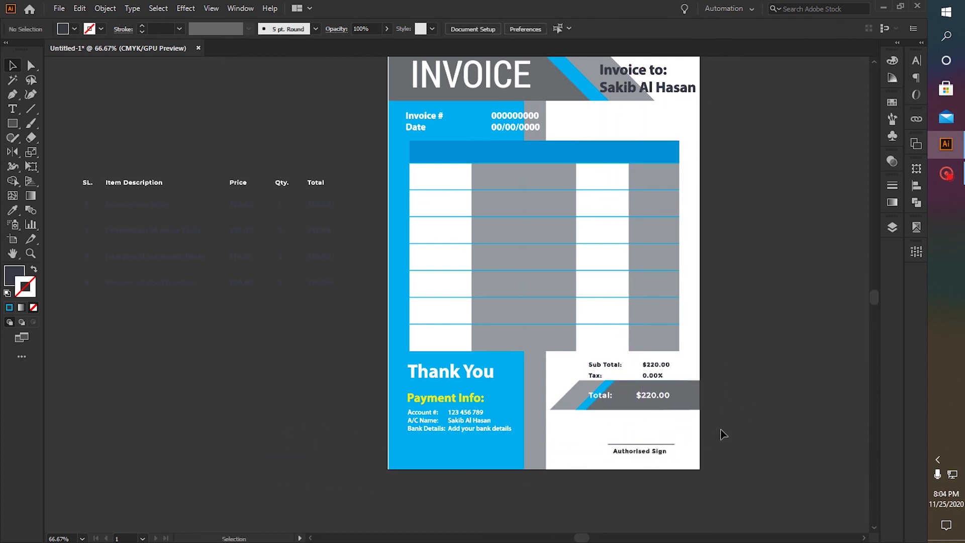
{"action": "left_click_drag", "start_coordinate": [143, 187], "coordinate": [478, 158]}
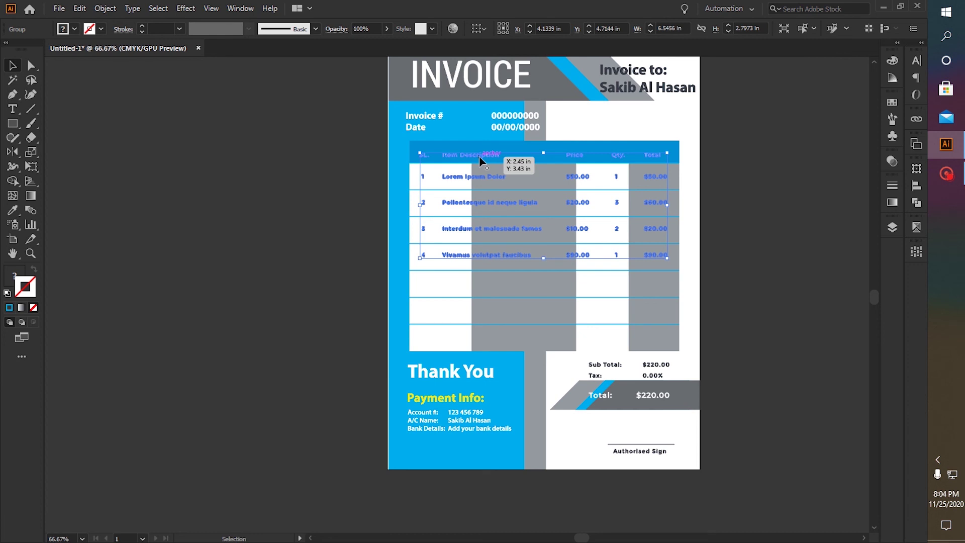
- Move the grey table column behind the item descriptions and widen it to about 3.01 in
{"action": "left_click", "coordinate": [492, 287]}
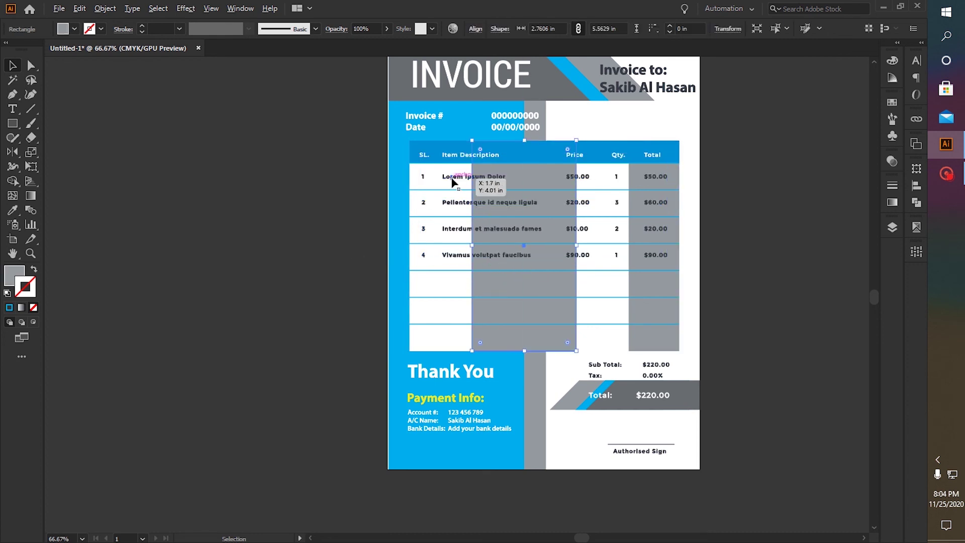
{"action": "scroll", "coordinate": [482, 187], "scroll_direction": "up", "scroll_amount": 2}
{"action": "left_click_drag", "start_coordinate": [552, 155], "coordinate": [474, 155]}
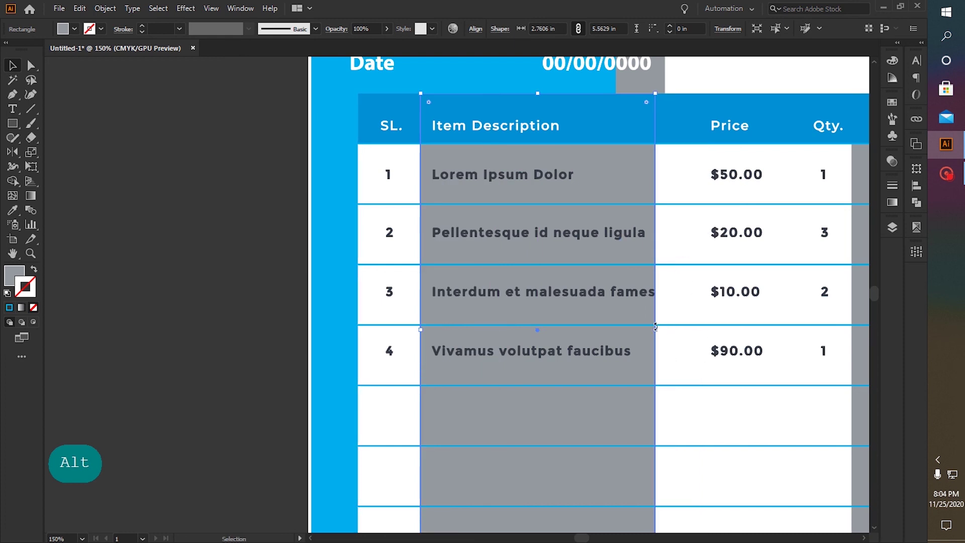
{"action": "left_click_drag", "start_coordinate": [655, 326], "coordinate": [677, 331]}
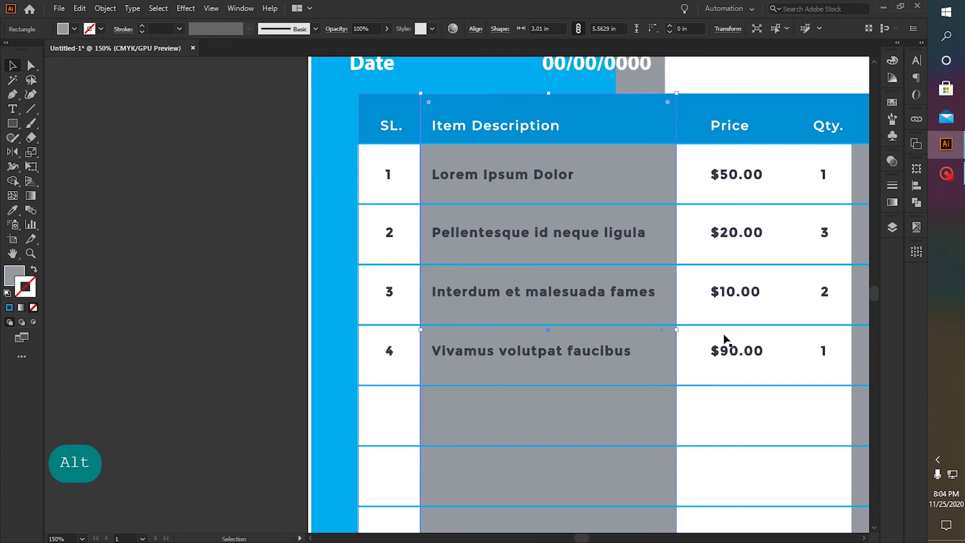
{"action": "scroll", "coordinate": [725, 338], "scroll_direction": "down", "scroll_amount": 3}
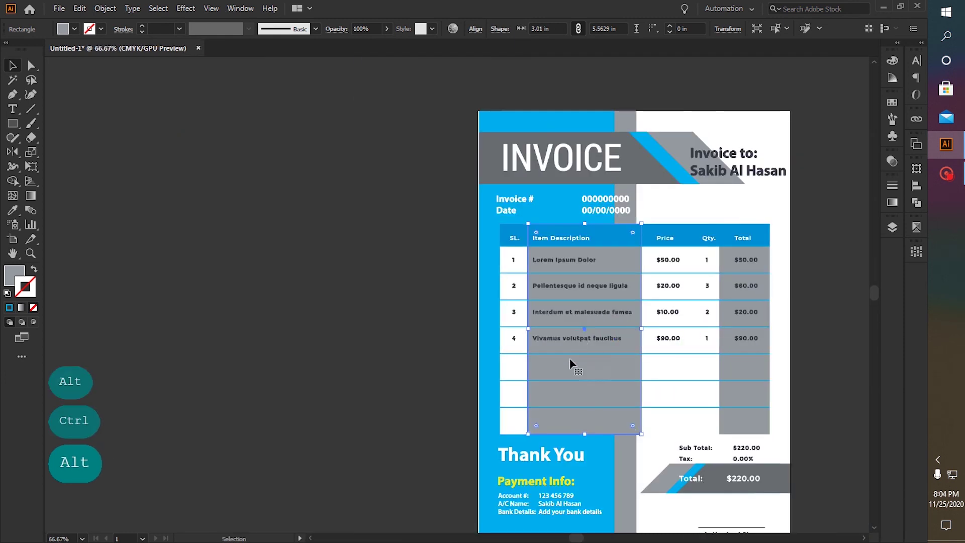
- Shift the wide grey column towards the SL. numbers and align its left edge with the content table's left edge
{"action": "mouse_move", "coordinate": [569, 362]}
{"action": "left_mouse_down"}
{"action": "mouse_move", "coordinate": [513, 364]}
{"action": "mouse_move", "coordinate": [561, 358]}
{"action": "left_mouse_up"}
{"action": "scroll", "coordinate": [500, 362], "scroll_direction": "up", "scroll_amount": 2}
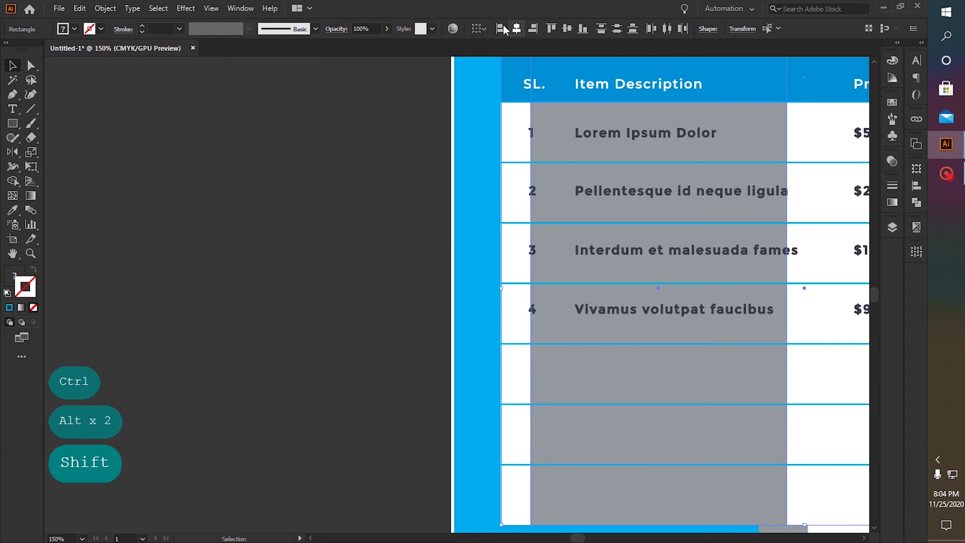
{"action": "left_click", "coordinate": [503, 29]}
{"action": "scroll", "coordinate": [562, 316], "scroll_direction": "down", "scroll_amount": 2}
{"action": "scroll", "coordinate": [564, 319], "scroll_direction": "right", "scroll_amount": 2}
{"action": "scroll", "coordinate": [561, 310], "scroll_direction": "up", "scroll_amount": 2}
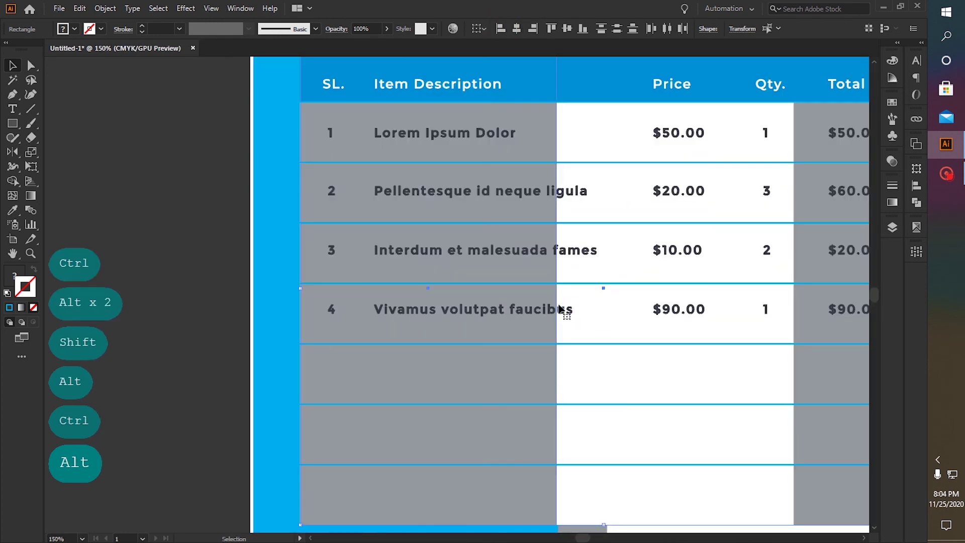
{"action": "scroll", "coordinate": [550, 266], "scroll_direction": "down", "scroll_amount": 3}
{"action": "scroll", "coordinate": [564, 275], "scroll_direction": "up", "scroll_amount": 1}
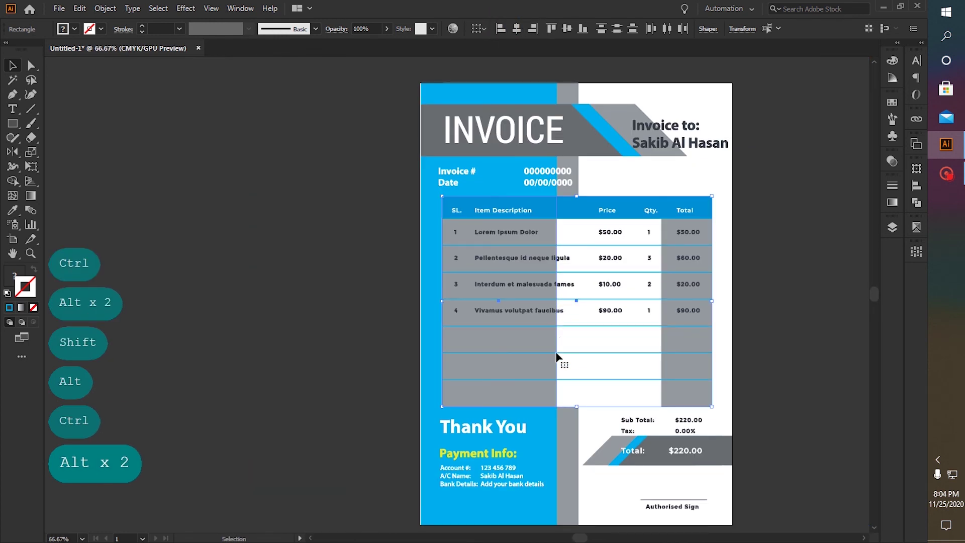
- Narrow the grey column to fit the SL. numbers, and place a slightly wider copy of it behind the Price values
{"action": "left_click", "coordinate": [396, 329]}
{"action": "left_click", "coordinate": [491, 351]}
{"action": "scroll", "coordinate": [546, 302], "scroll_direction": "up", "scroll_amount": 1}
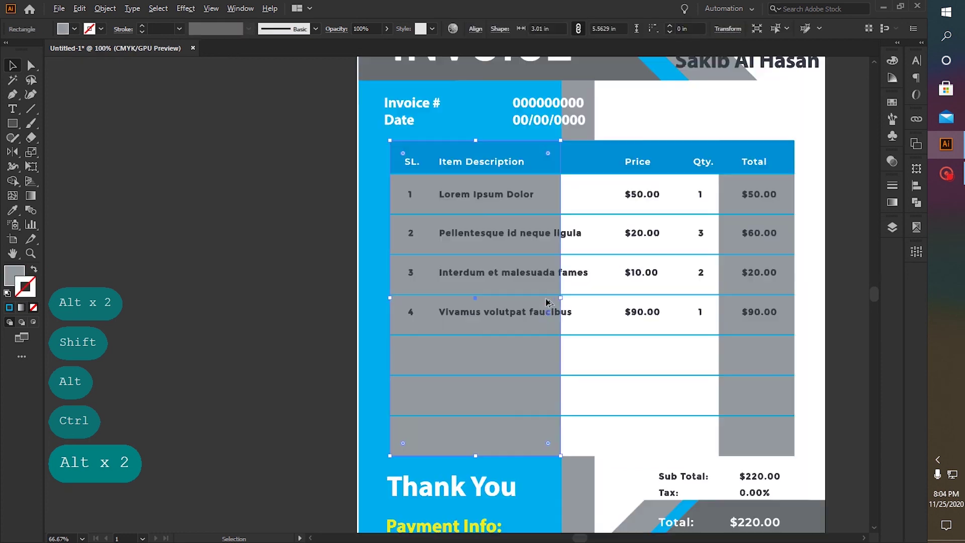
{"action": "left_click_drag", "start_coordinate": [561, 298], "coordinate": [428, 291]}
{"action": "left_click_drag", "start_coordinate": [416, 329], "coordinate": [666, 299]}
{"action": "left_click", "coordinate": [231, 294]}
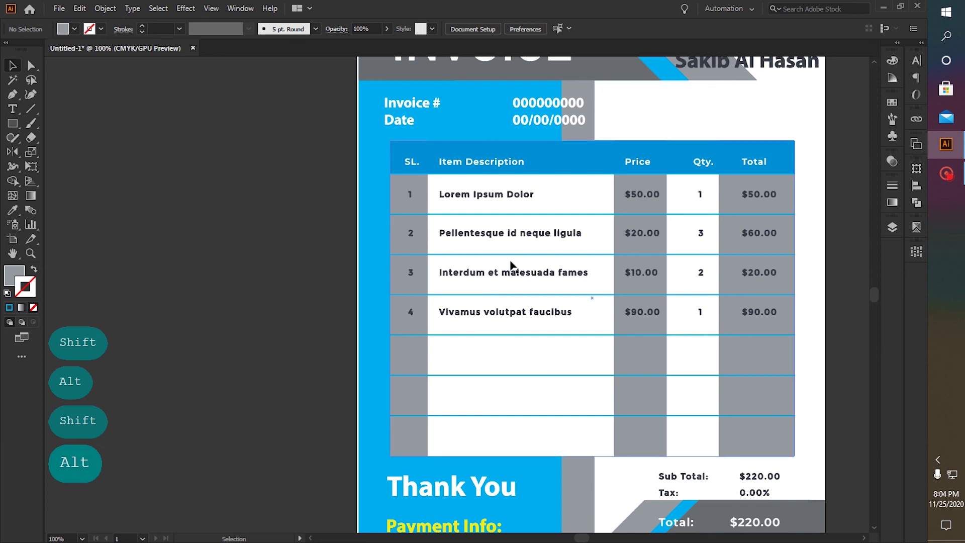
- Nudge the item list text slightly left to centre its entries in the table columns, and deselect it
{"action": "left_click_drag", "start_coordinate": [507, 238], "coordinate": [503, 236]}
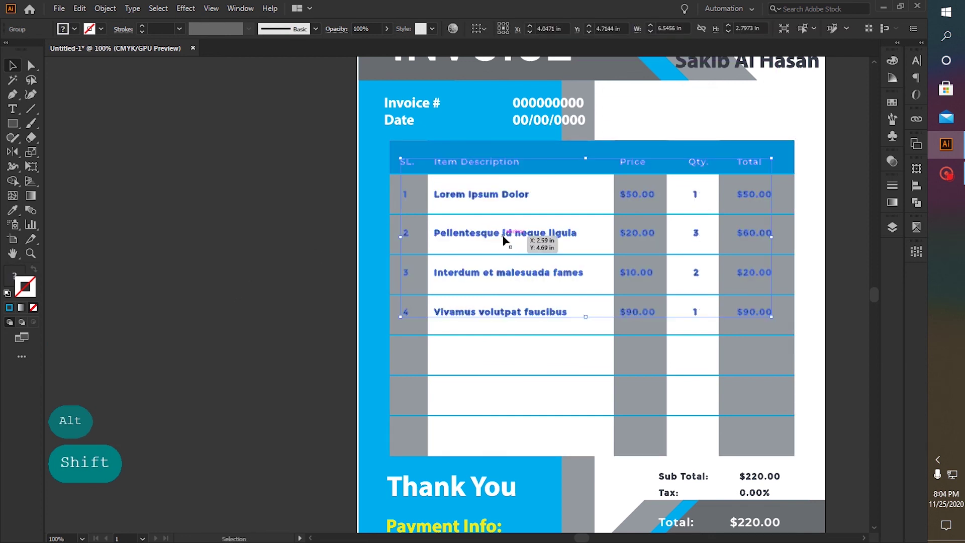
{"action": "left_click", "coordinate": [194, 279]}
{"action": "scroll", "coordinate": [525, 440], "scroll_direction": "down", "scroll_amount": 1}
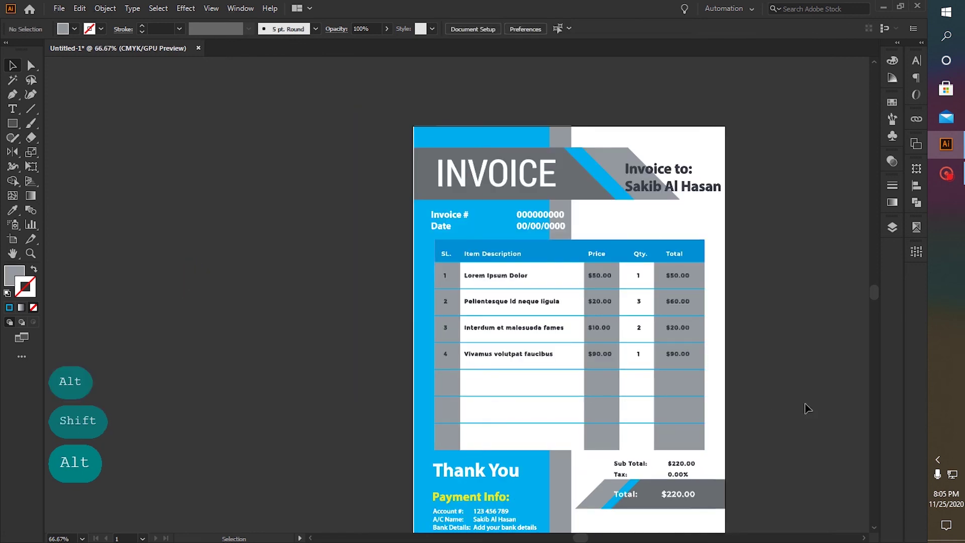
{"action": "scroll", "coordinate": [804, 404], "scroll_direction": "down", "scroll_amount": 2}
{"action": "scroll", "coordinate": [804, 409], "scroll_direction": "down", "scroll_amount": 4}
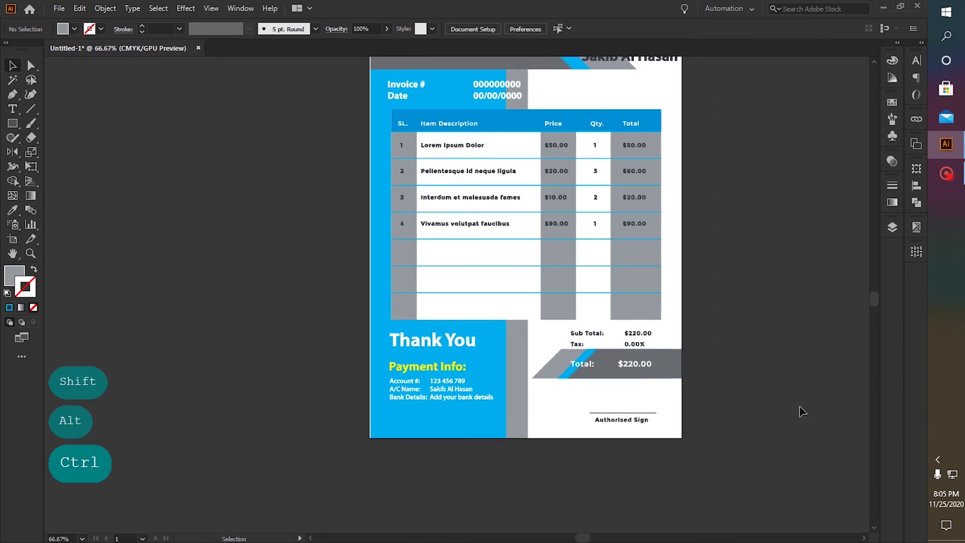
{"action": "scroll", "coordinate": [800, 410], "scroll_direction": "down", "scroll_amount": 1}
{"action": "scroll", "coordinate": [793, 399], "scroll_direction": "right", "scroll_amount": 4}
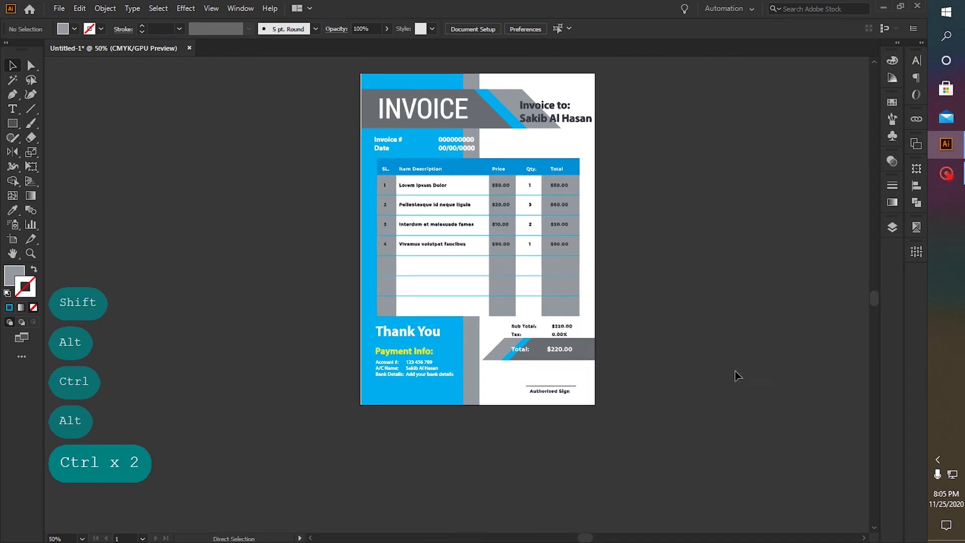